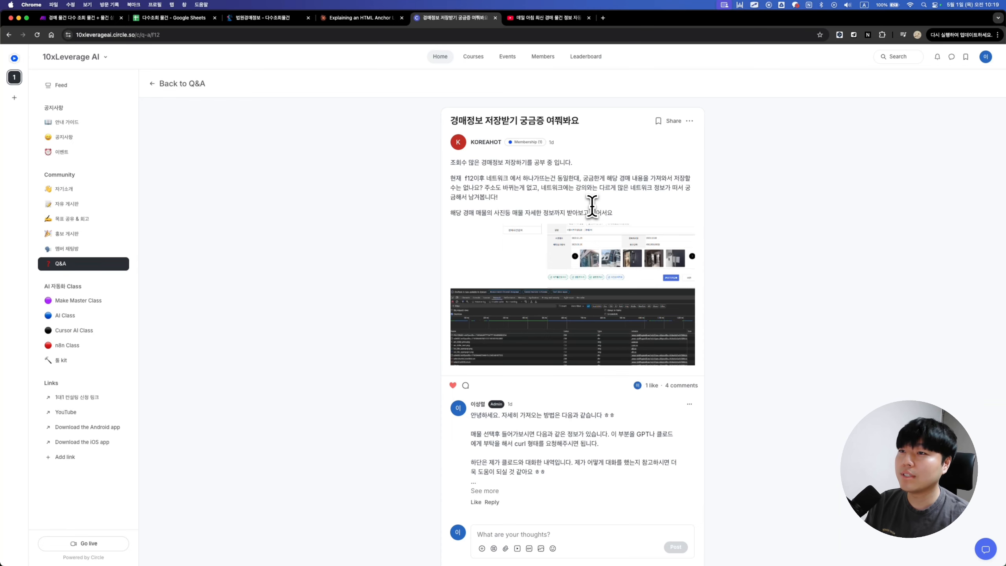
# Step: Switch to the court auction 다수조회물건 listings tab
pyautogui.press('super+3')
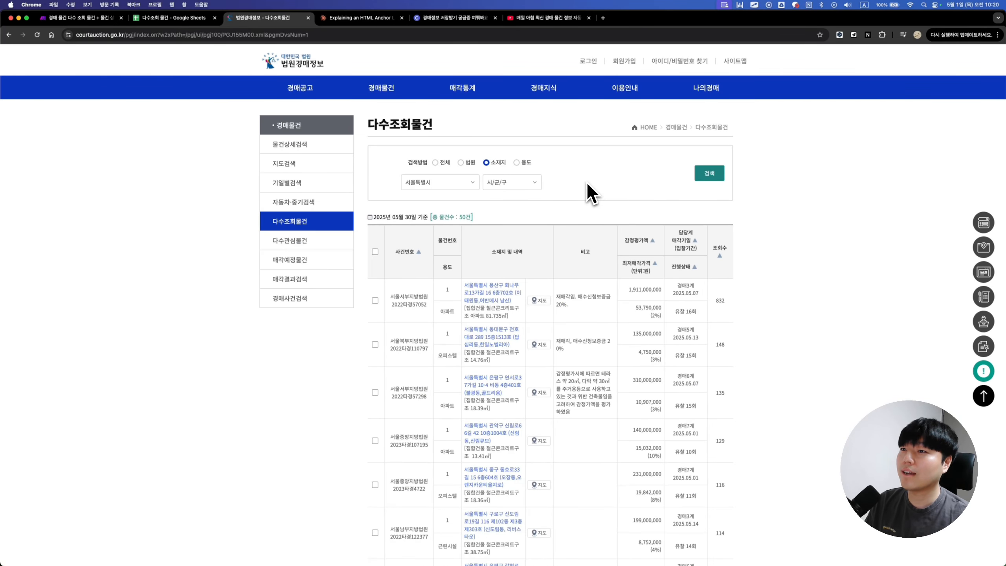
pyautogui.press('super+alt+i')
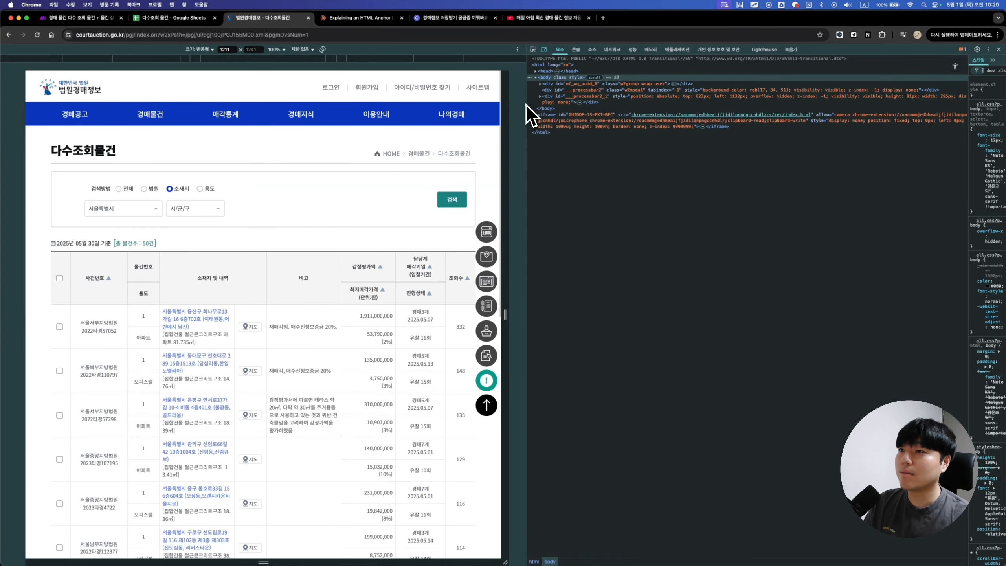
pyautogui.moveTo(527, 105); pyautogui.dragTo(664, 129)
pyautogui.click(750, 49)
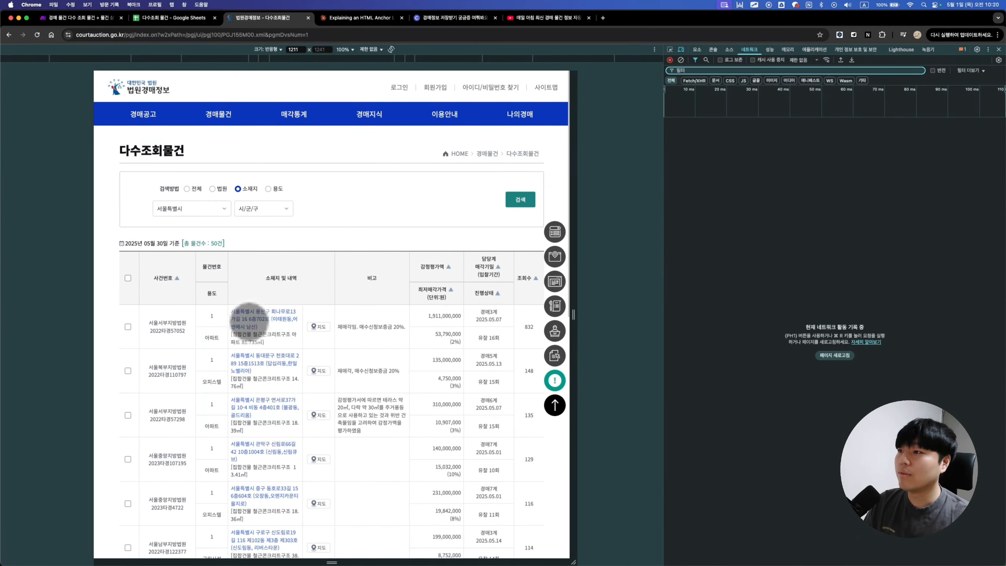
pyautogui.click(280, 313)
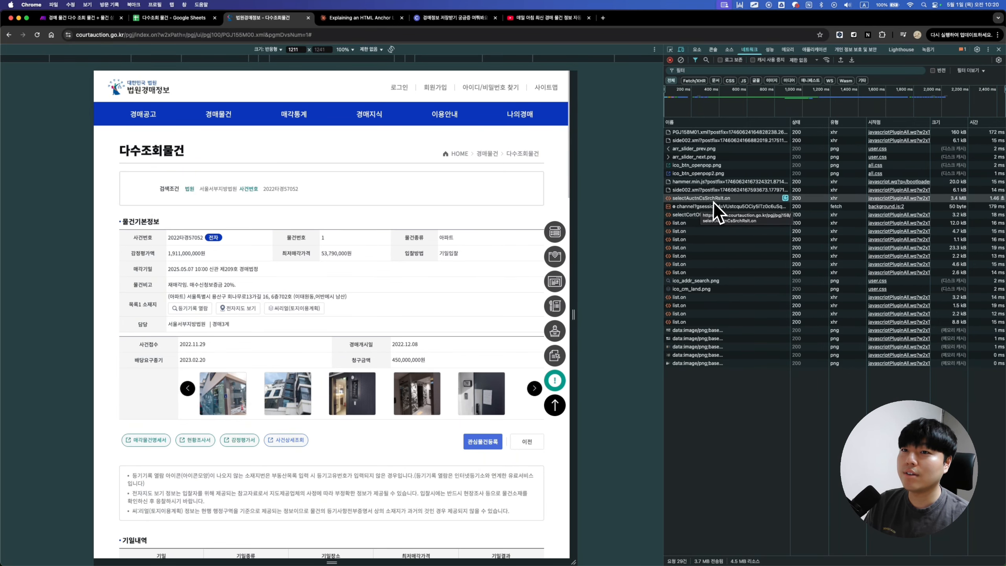
# Step: View the selectAuctnCsSrchRslt.on response JSON, enlarge it, and select the value 철근콘크리트구조
pyautogui.click(689, 200)
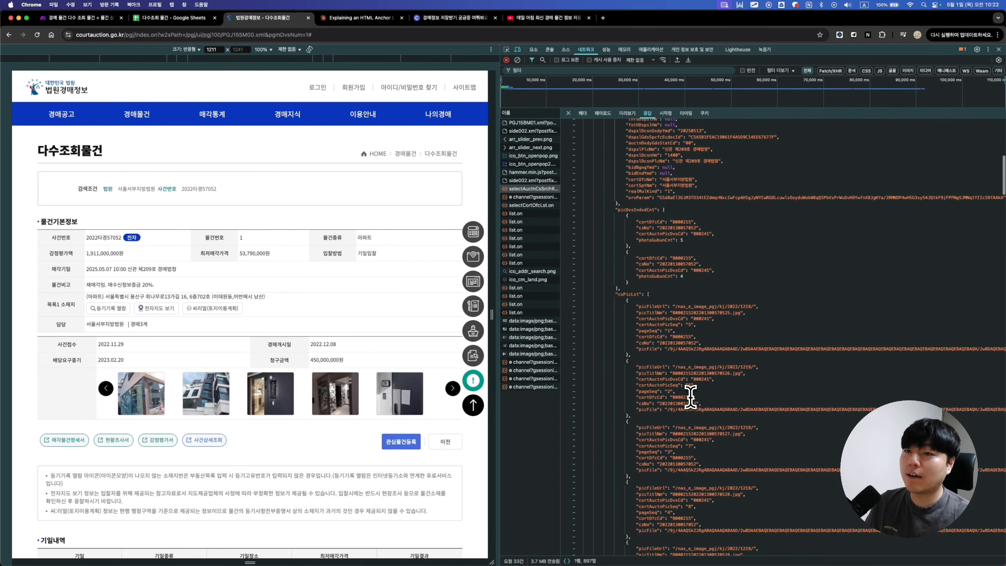
pyautogui.scroll(-15, 691, 396)
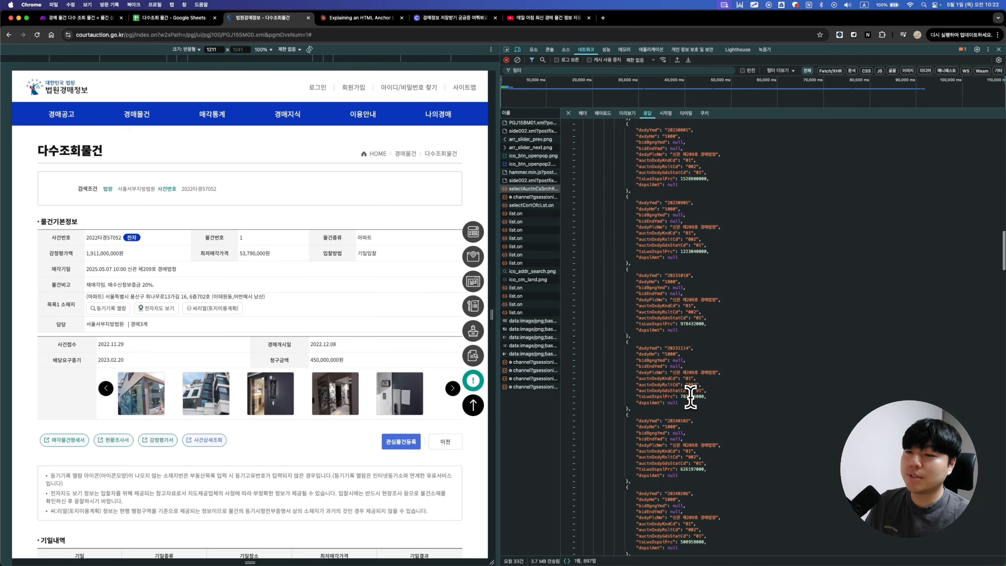
pyautogui.scroll(-10, 691, 396)
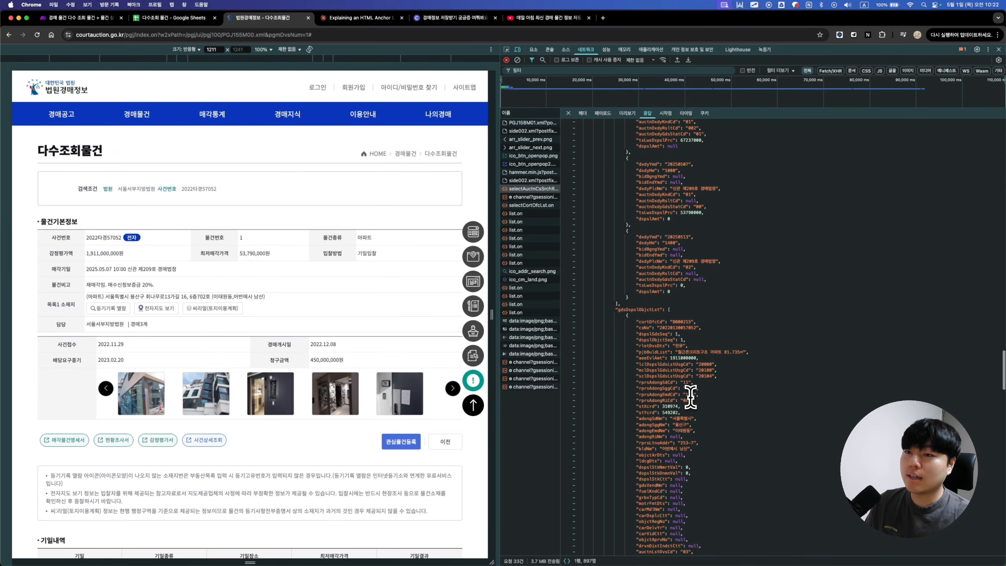
pyautogui.scroll(-10, 691, 396)
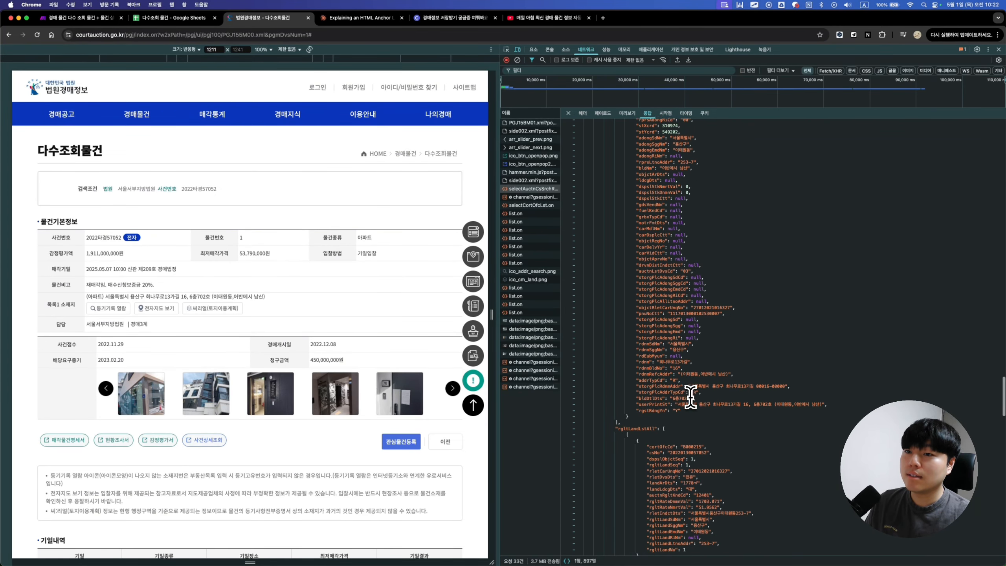
pyautogui.scroll(-3, 691, 397)
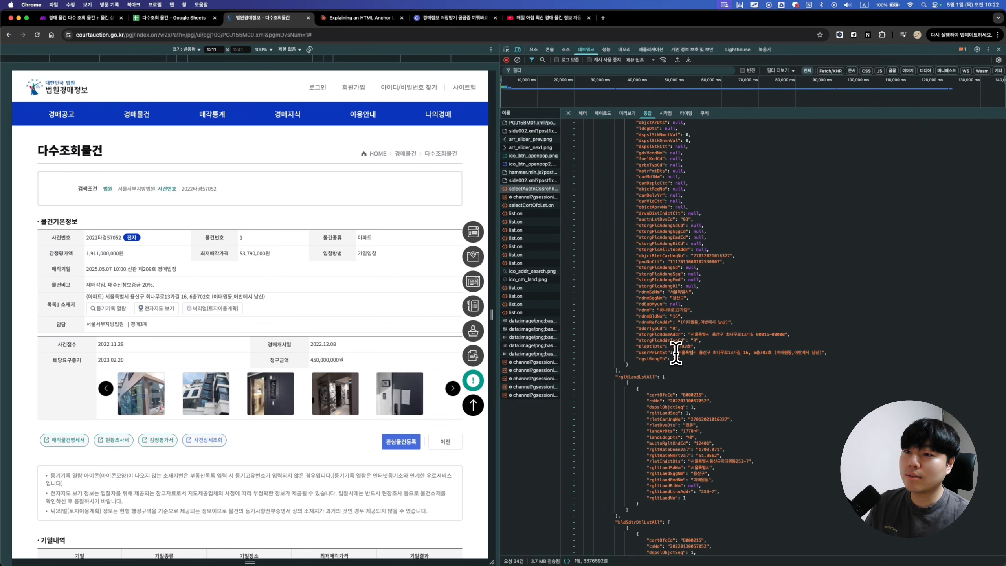
pyautogui.press('super+equal')
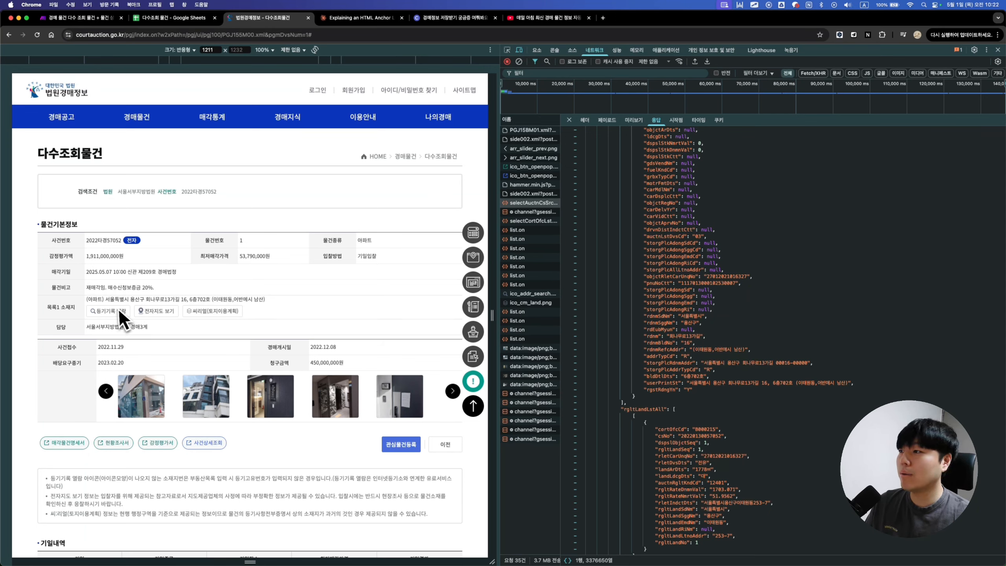
pyautogui.scroll(-7, 759, 353)
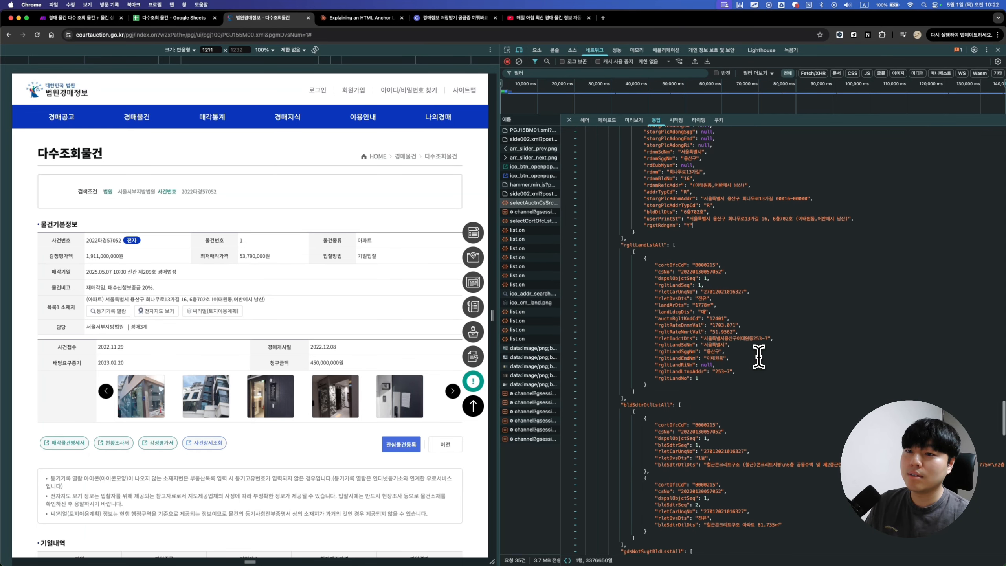
pyautogui.scroll(-1, 759, 357)
pyautogui.hscroll(3, 780, 340)
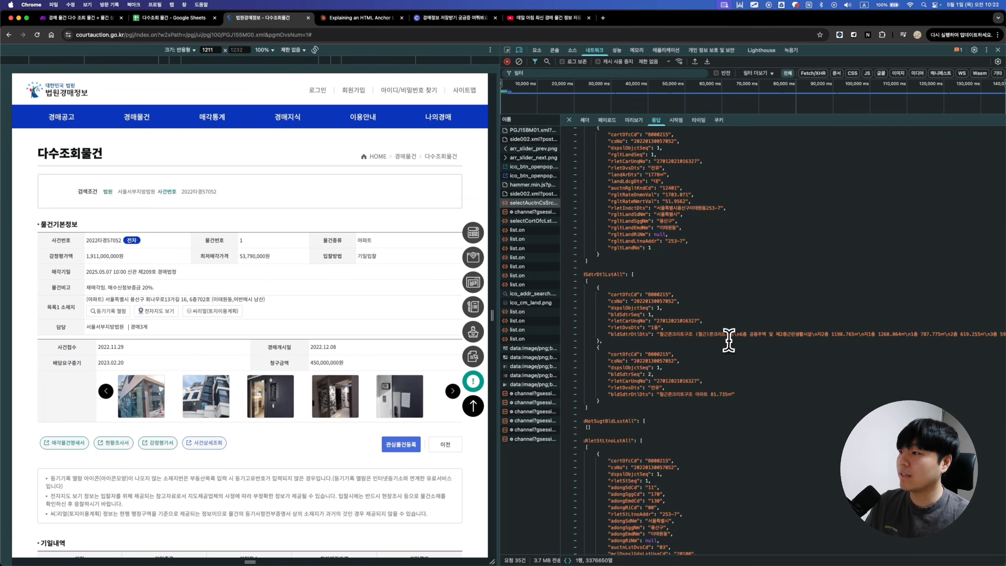
pyautogui.doubleClick(669, 335)
pyautogui.press('super+c')
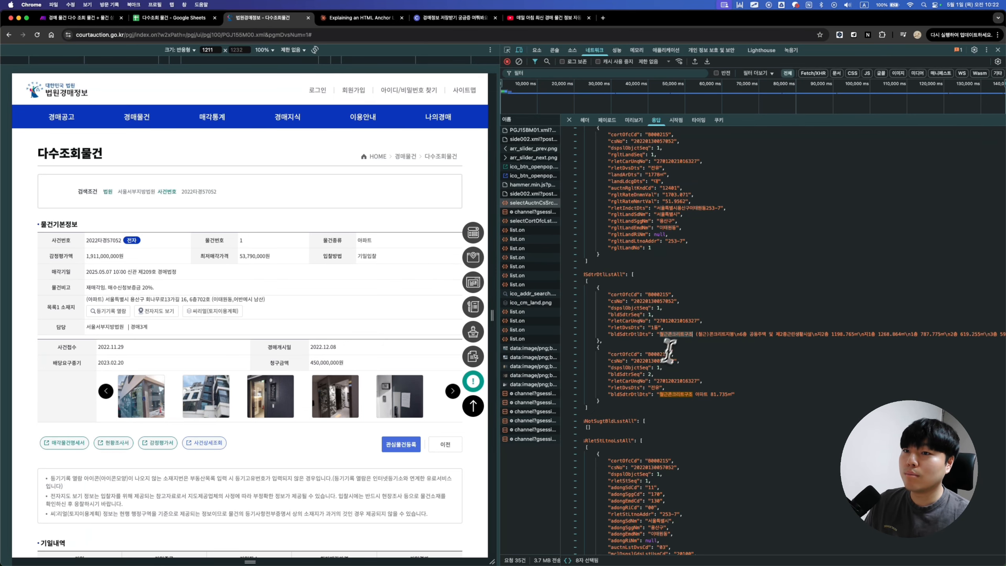
# Step: Find 철근콘크리트구조 on the listing page to match the JSON to the appraisal summary
pyautogui.click(394, 324)
pyautogui.press('super+f')
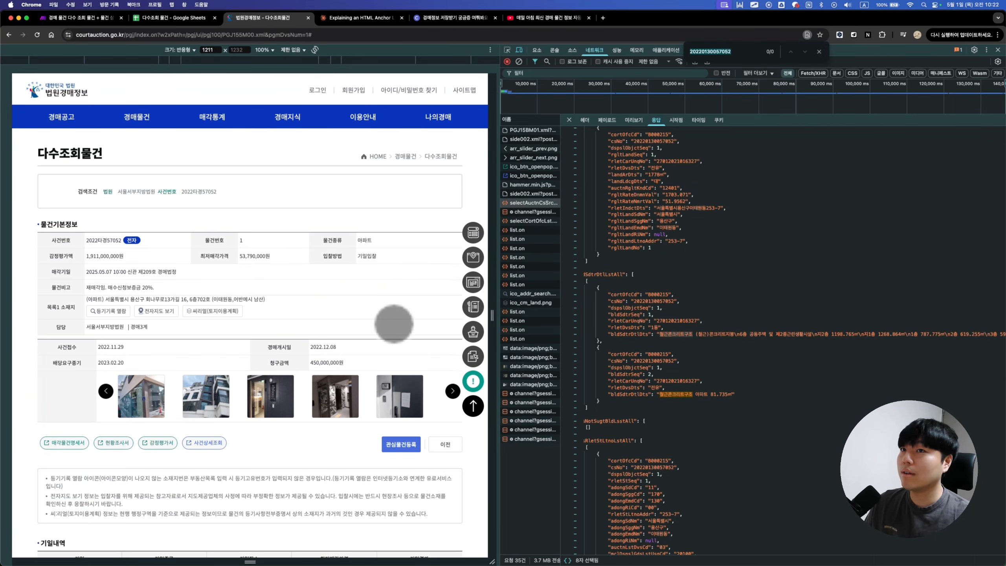
pyautogui.press('super+v')
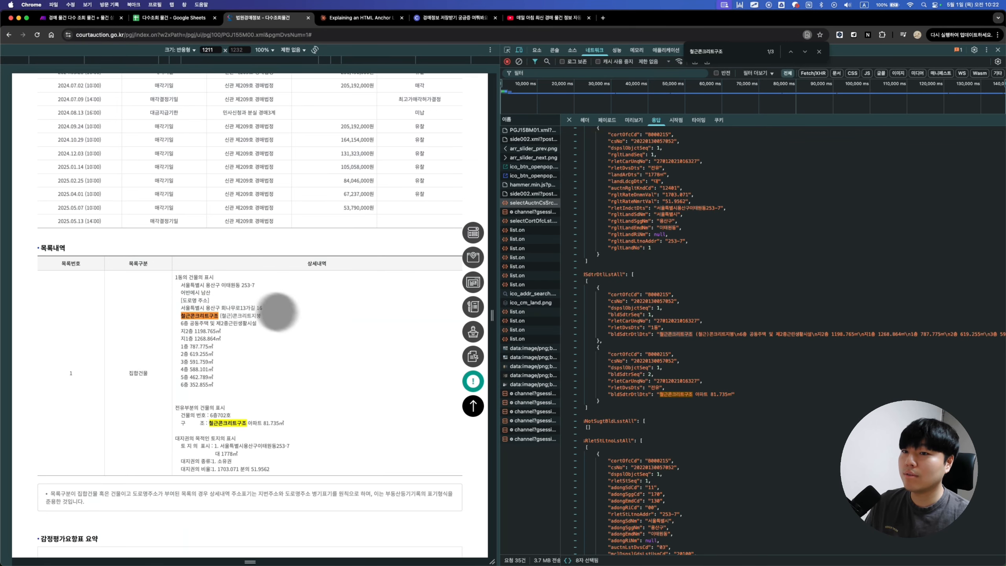
pyautogui.scroll(-2, 331, 385)
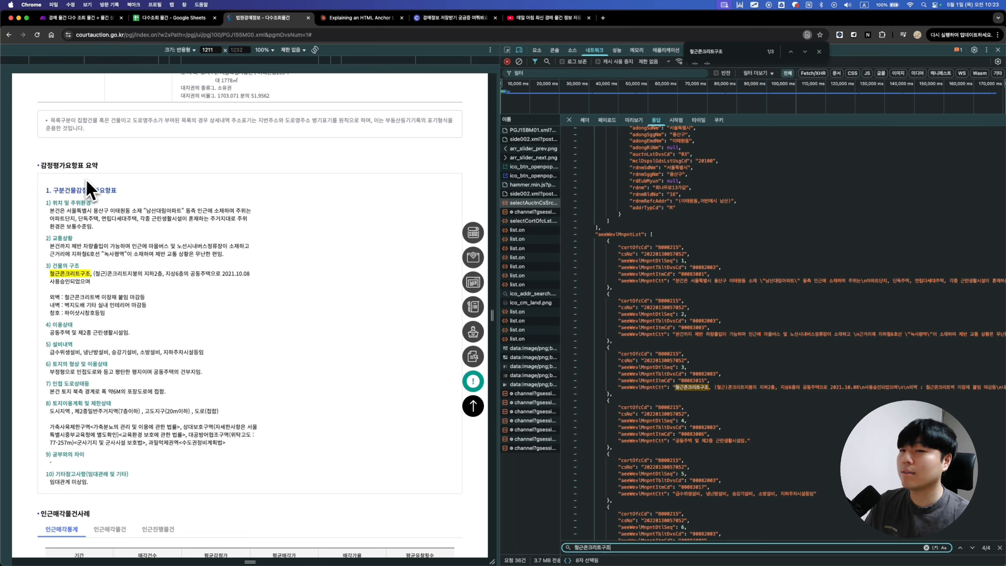
pyautogui.scroll(-1, 723, 361)
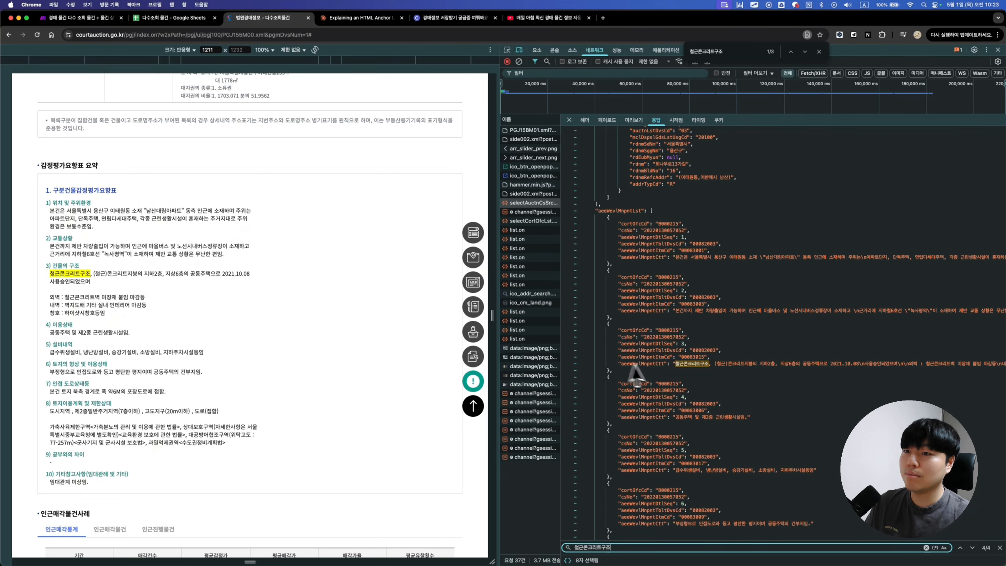
pyautogui.scroll(-2, 636, 374)
pyautogui.scroll(-4, 700, 322)
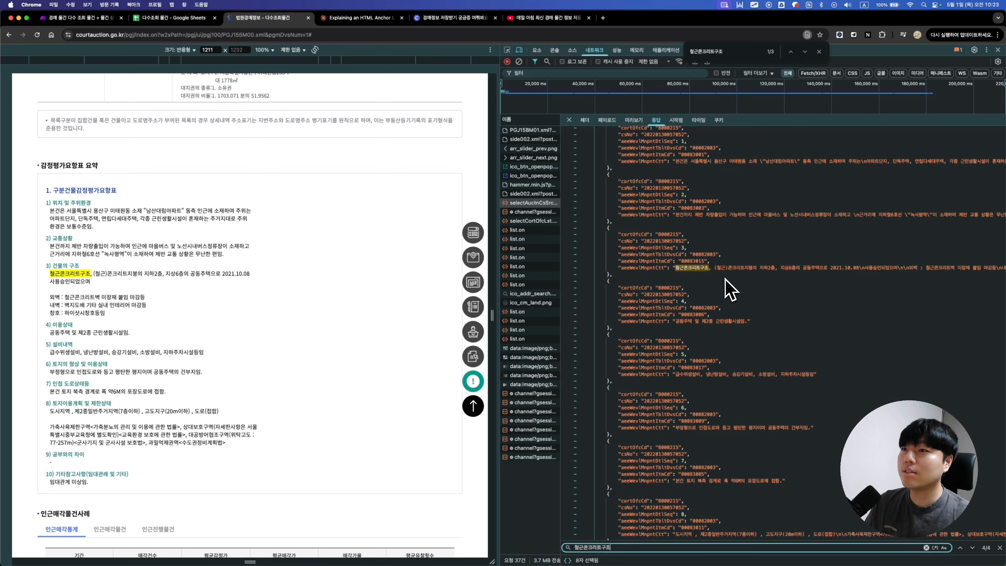
# Step: Copy the listing-detail request as cURL (복사 > cURL로 복사) for the Claude chat
pyautogui.rightClick(537, 204)
pyautogui.moveTo(572, 251)
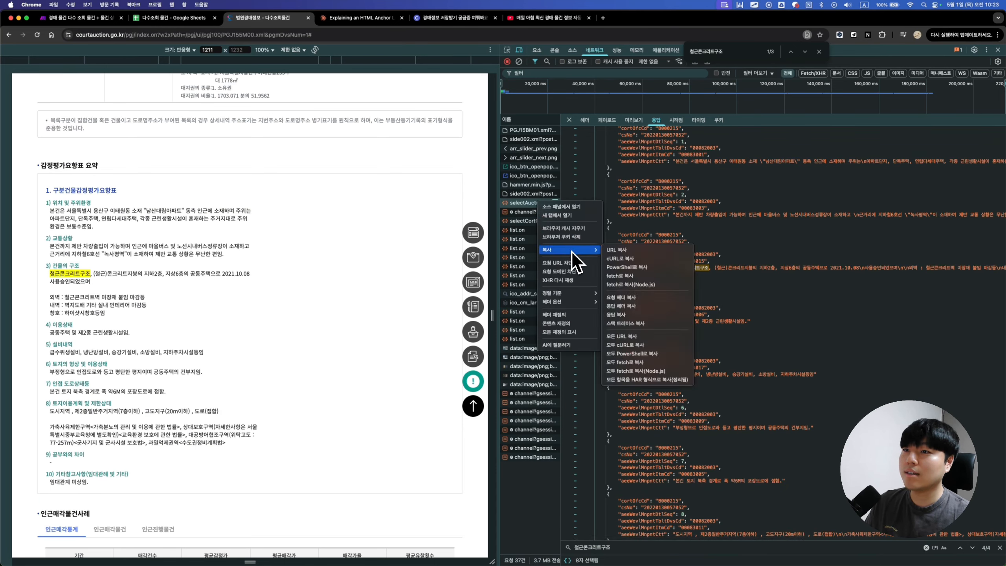
pyautogui.click(627, 261)
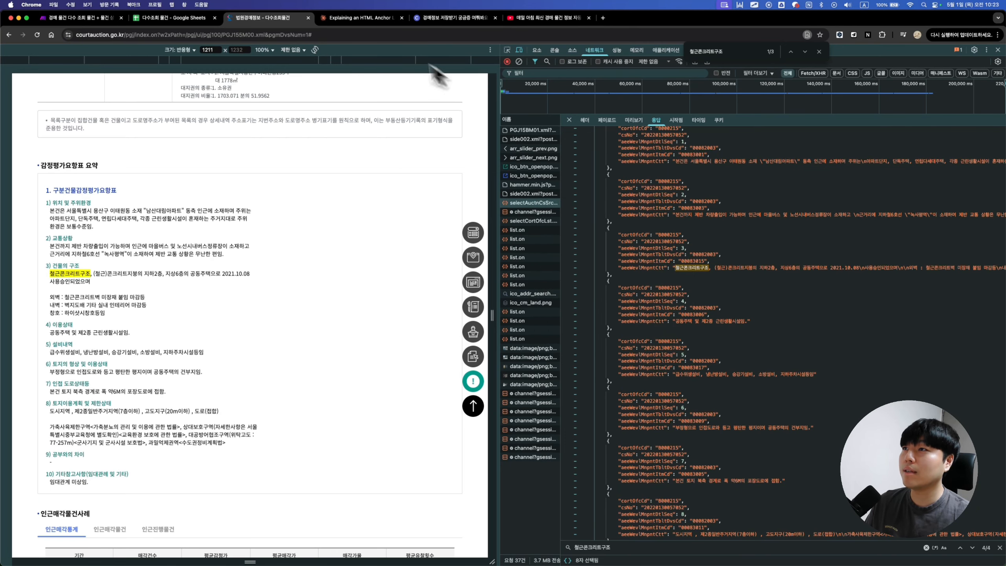
pyautogui.click(359, 17)
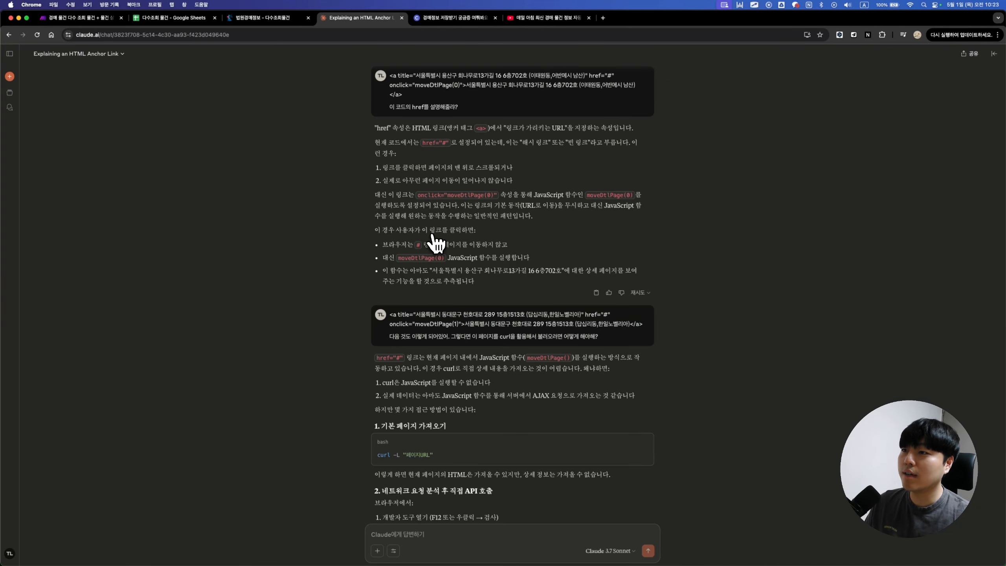
# Step: Scroll the Claude chat to the API document reply and the 'method 는 뭘로해?' question
pyautogui.scroll(-3, 496, 264)
pyautogui.scroll(3, 496, 265)
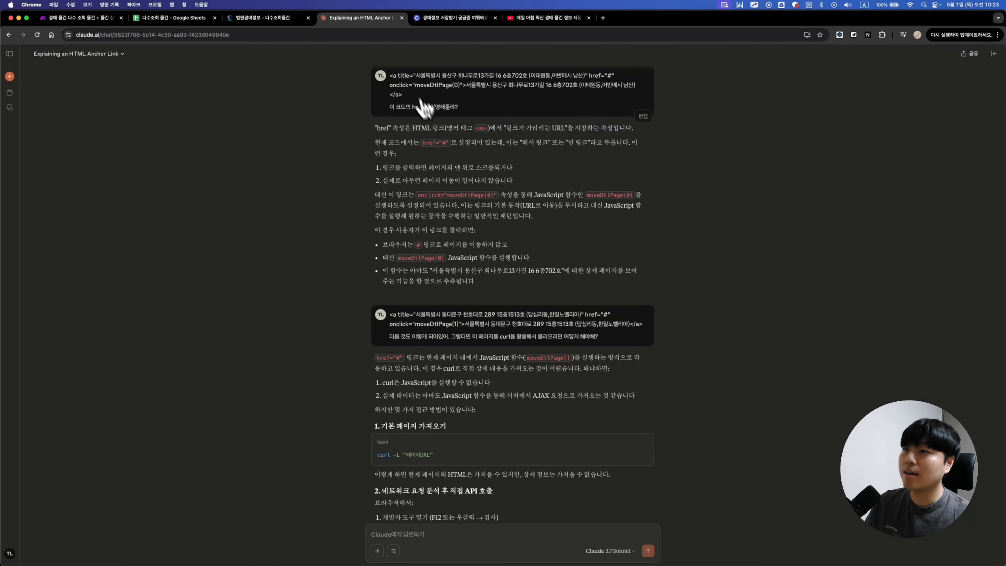
pyautogui.scroll(-8, 503, 219)
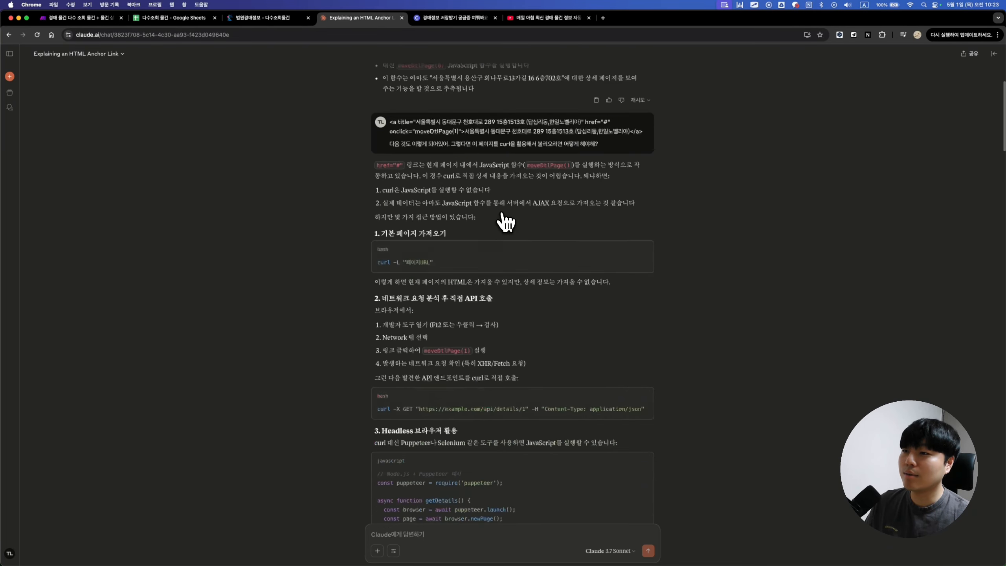
pyautogui.scroll(-11, 506, 222)
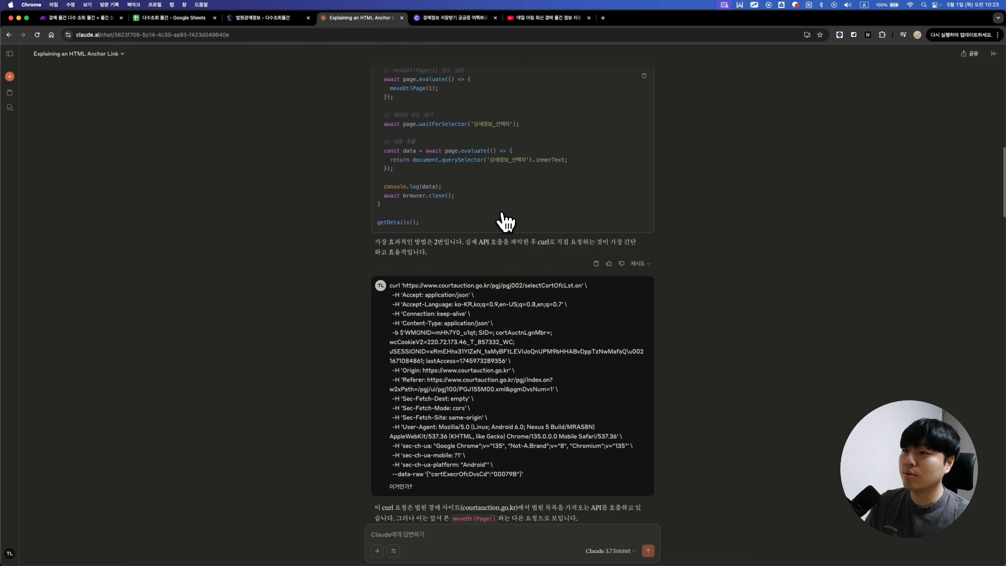
pyautogui.scroll(-10, 505, 220)
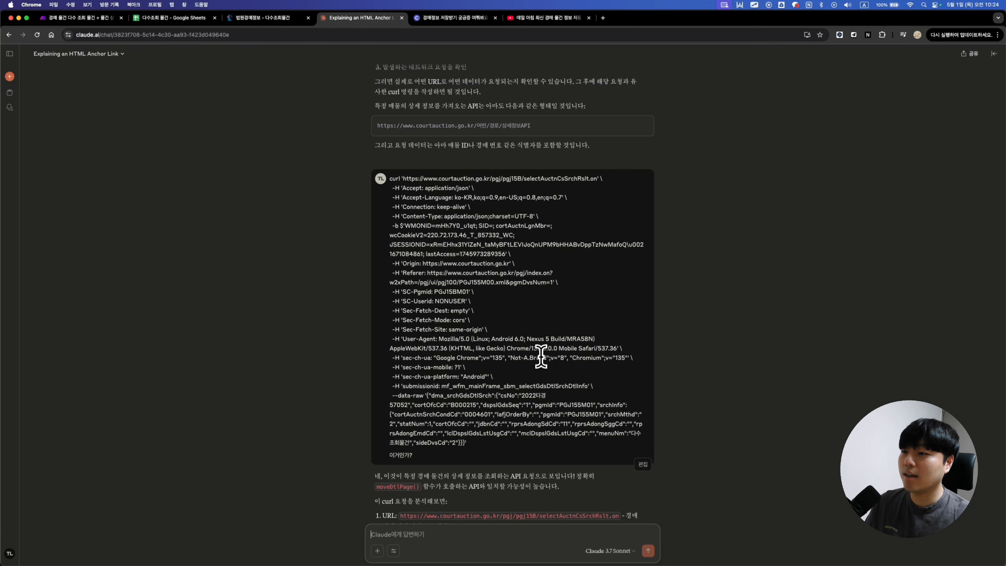
pyautogui.scroll(-3, 558, 400)
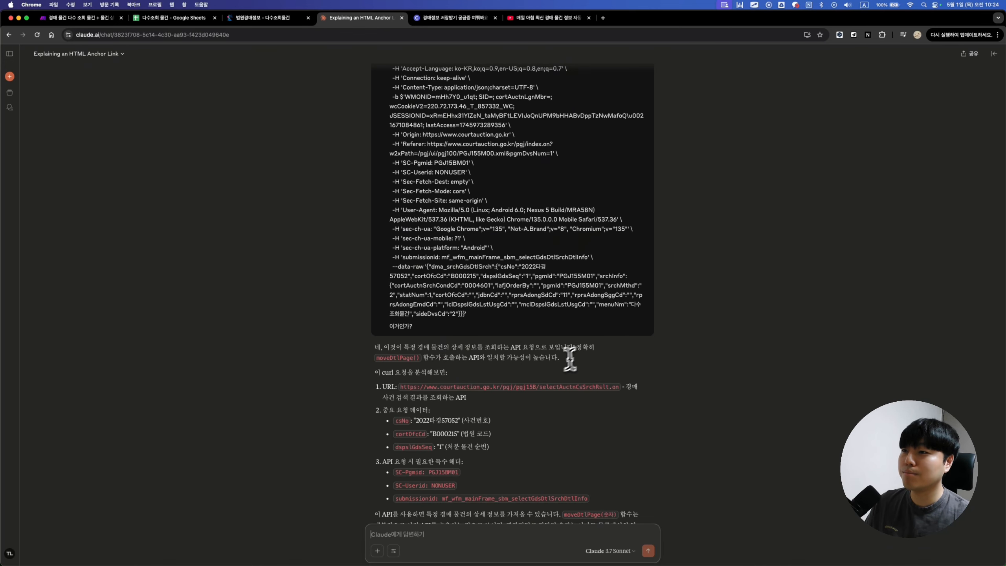
pyautogui.scroll(-4, 554, 369)
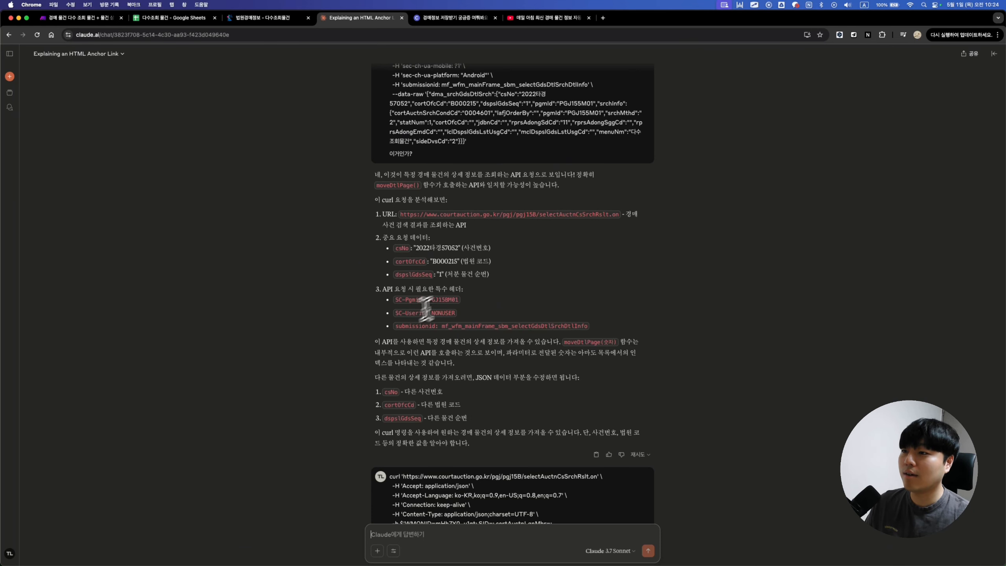
pyautogui.scroll(-4, 483, 380)
pyautogui.scroll(-8, 483, 380)
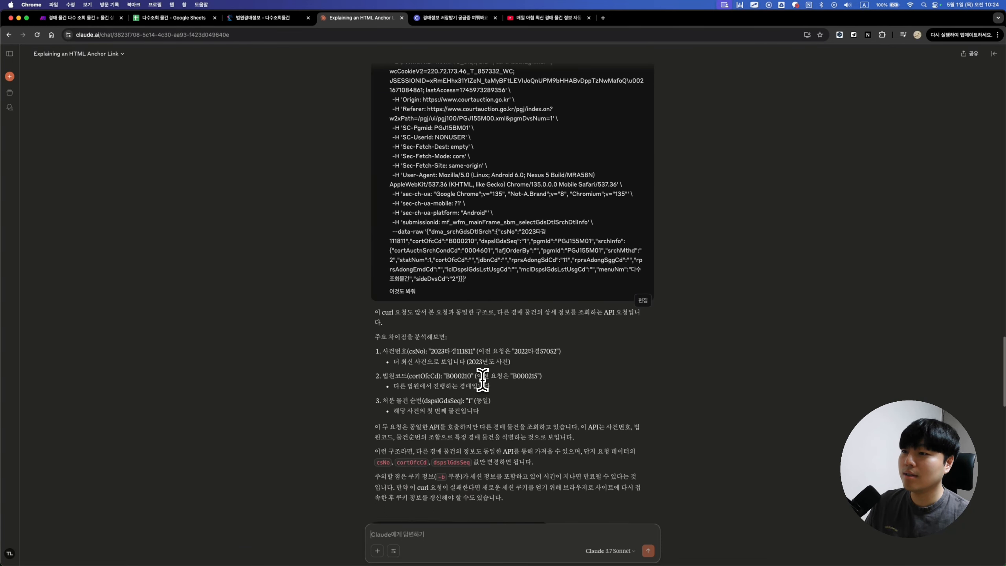
pyautogui.scroll(-5, 477, 380)
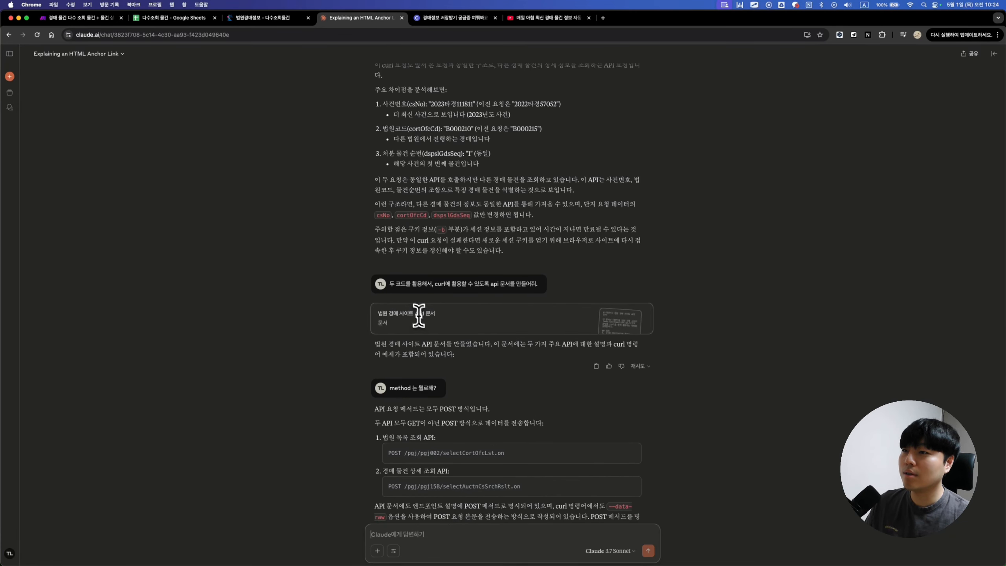
# Step: Review the 법원 경매 사이트 API 문서's endpoints and headers in the side panel
pyautogui.click(426, 325)
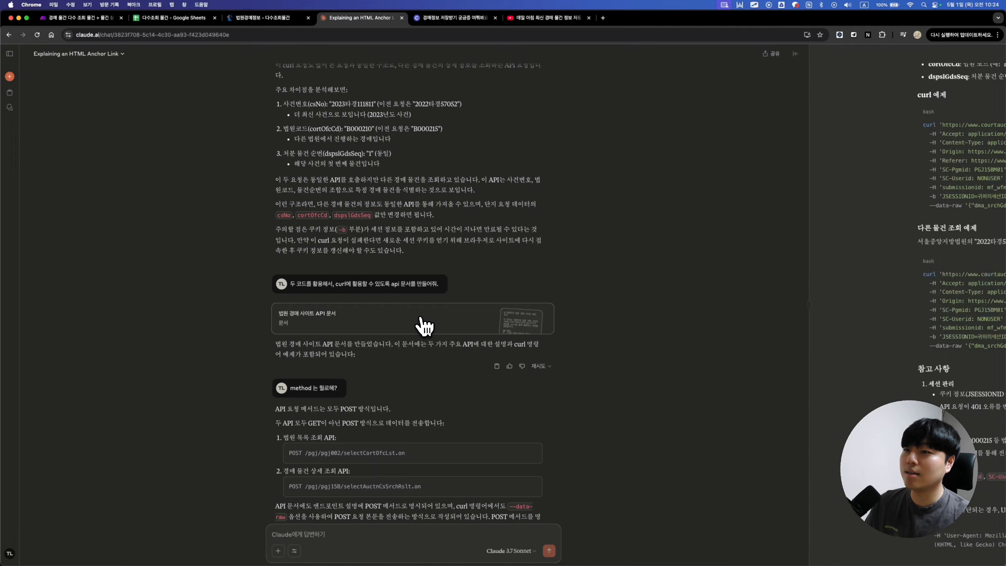
pyautogui.scroll(2, 676, 334)
pyautogui.scroll(15, 677, 336)
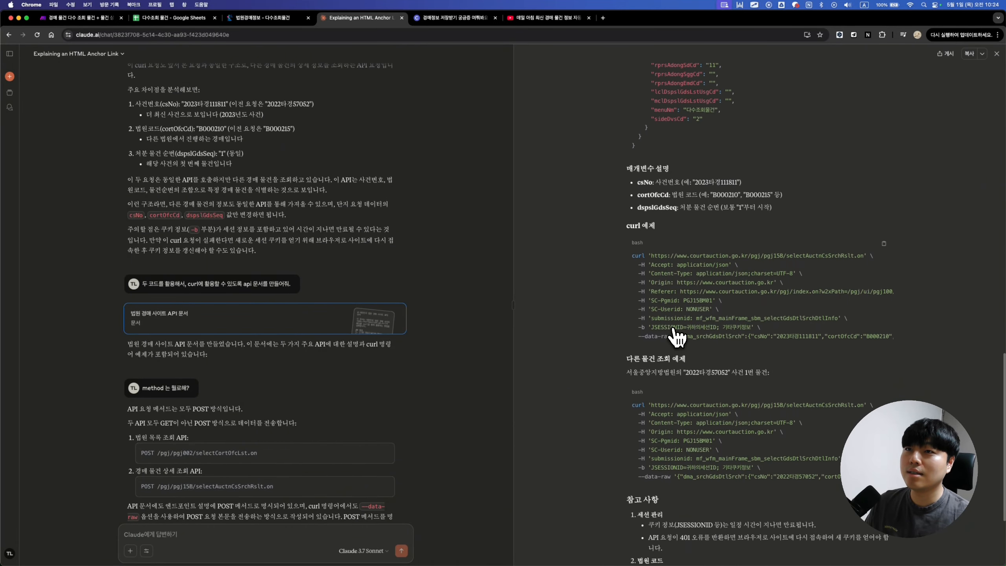
pyautogui.scroll(8, 678, 336)
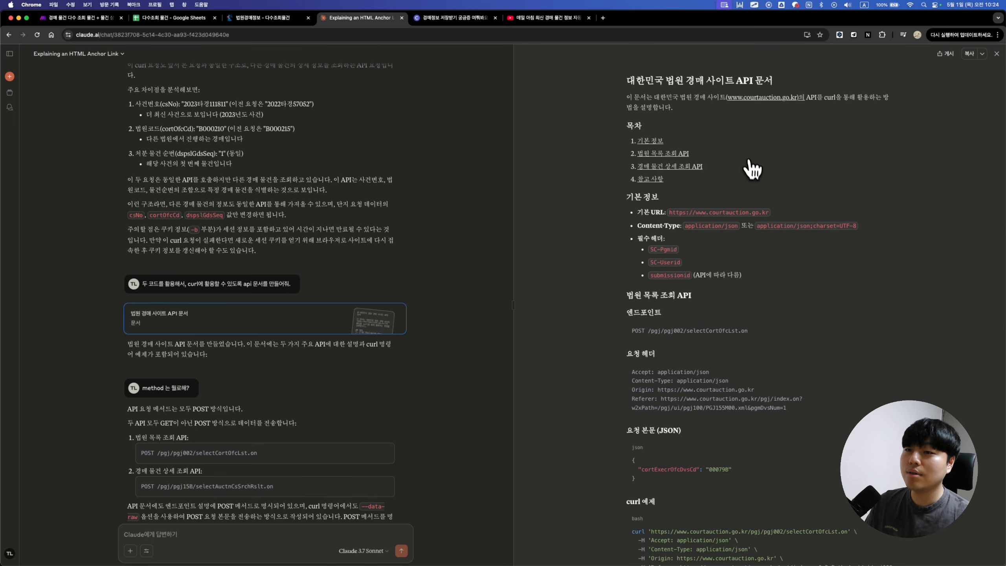
pyautogui.scroll(-3, 719, 342)
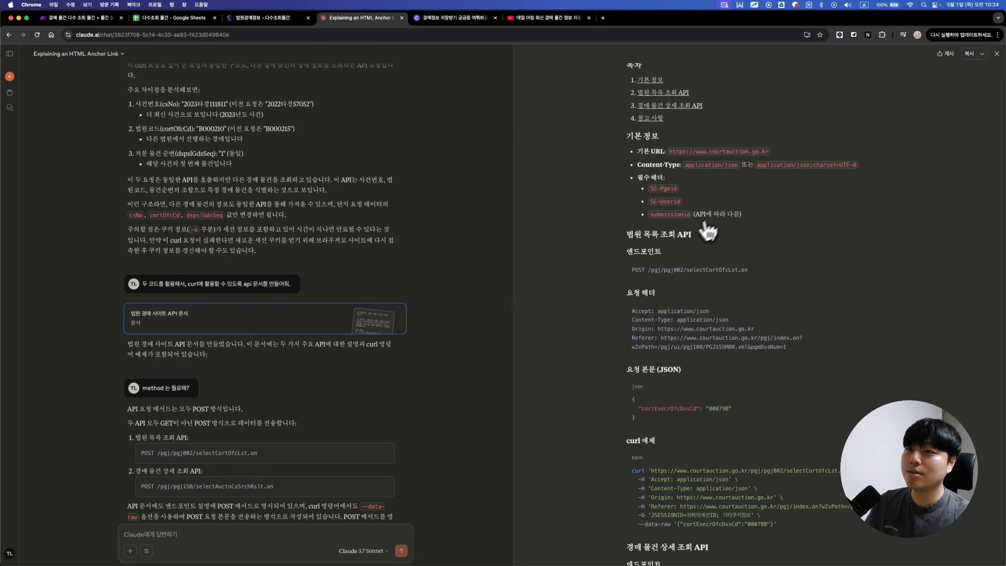
pyautogui.scroll(-3, 709, 234)
pyautogui.scroll(-3, 713, 285)
pyautogui.scroll(-4, 712, 350)
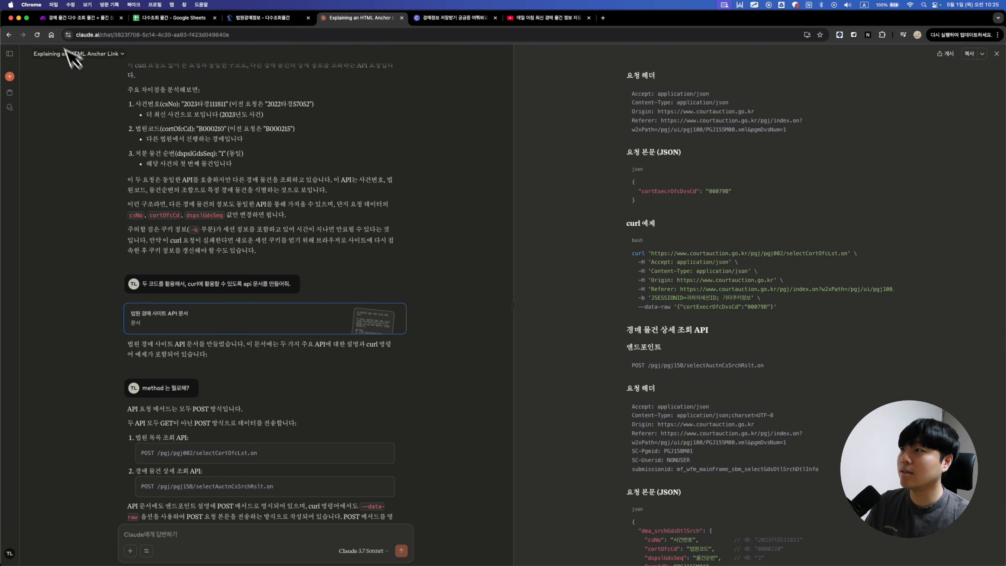
pyautogui.click(69, 18)
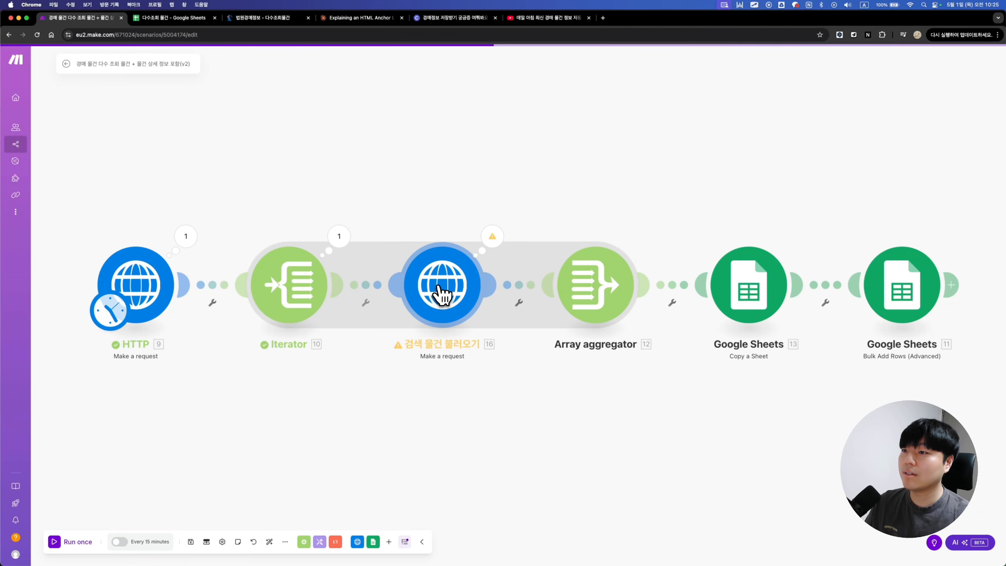
# Step: Check the 검색 물건 불러오기 module's headers and JSON request content
pyautogui.click(442, 295)
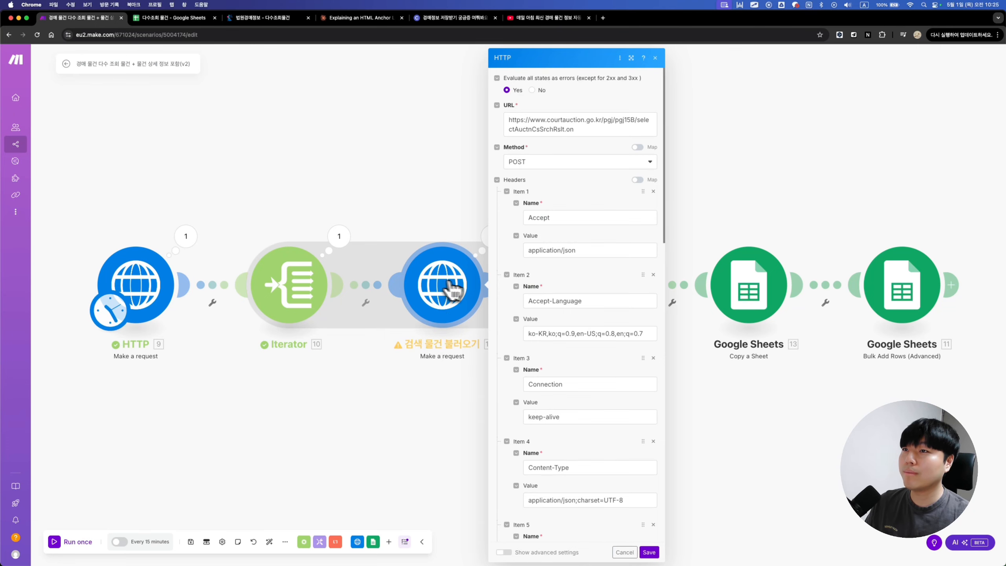
pyautogui.scroll(-1, 586, 230)
pyautogui.scroll(-10, 586, 230)
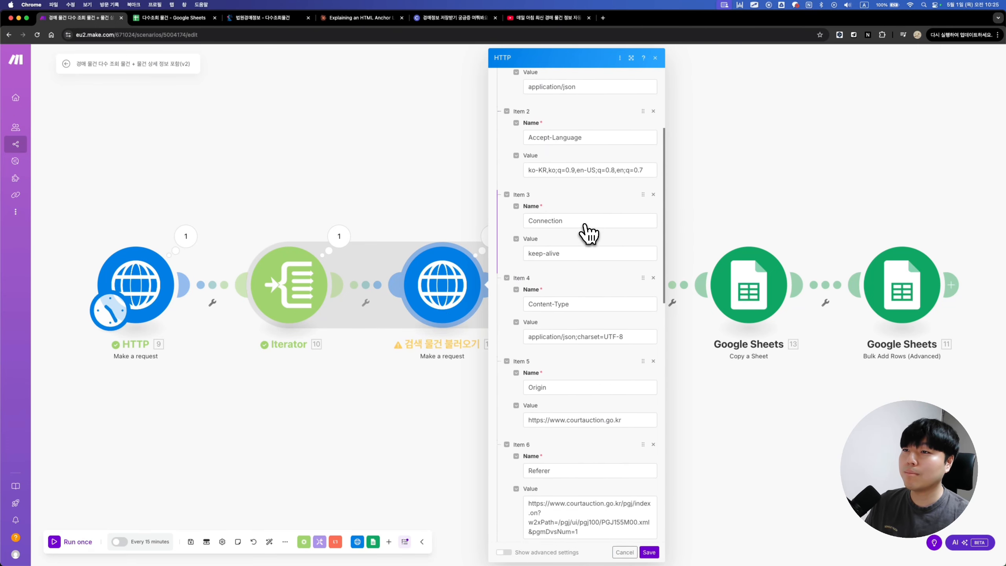
pyautogui.scroll(-15, 589, 234)
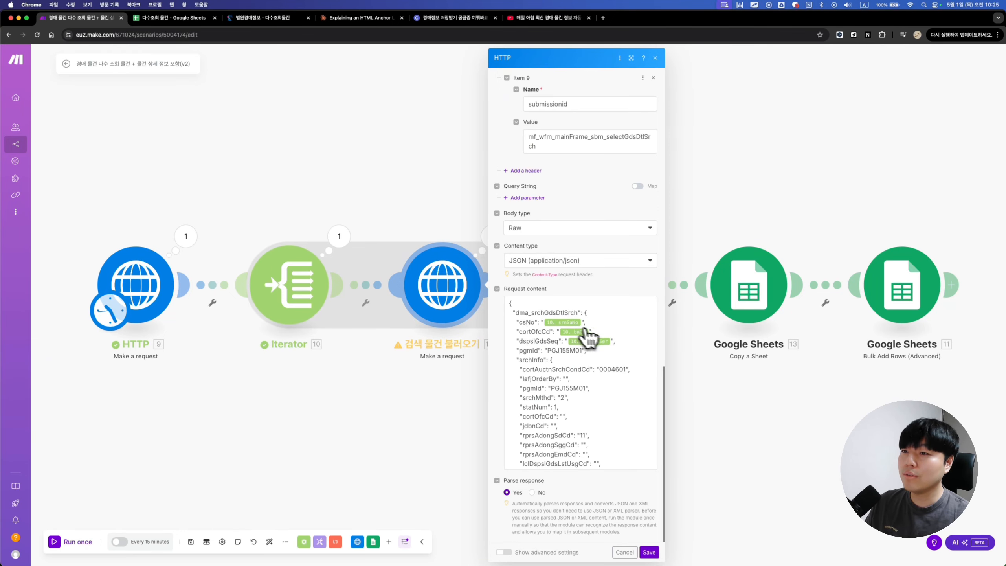
pyautogui.click(360, 18)
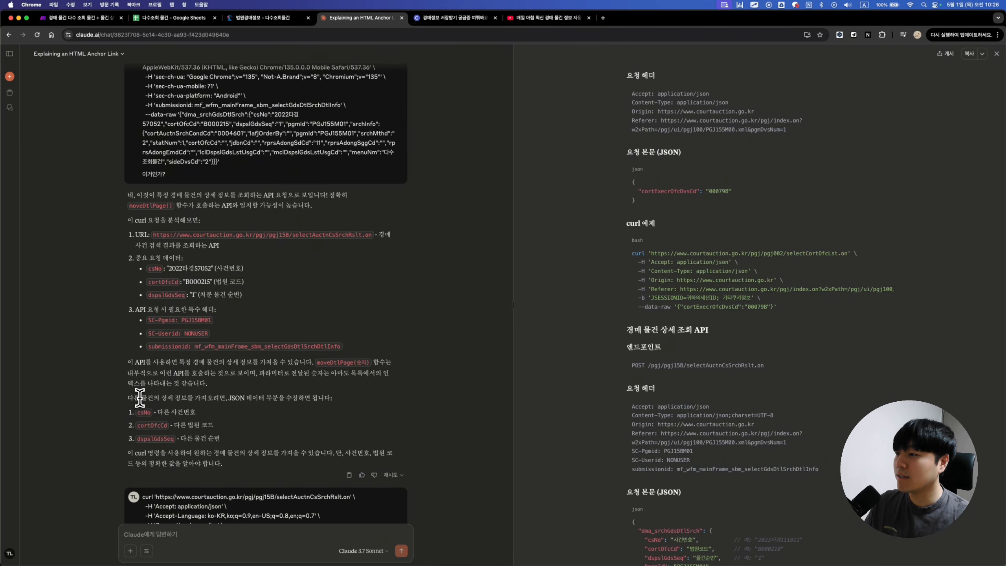
# Step: Map csNo, cortOfcCd and dspslGdsSeq in the request body to Iterator srnSaNo, boCd and maemulSer
pyautogui.moveTo(139, 398); pyautogui.dragTo(201, 398)
pyautogui.click(209, 420)
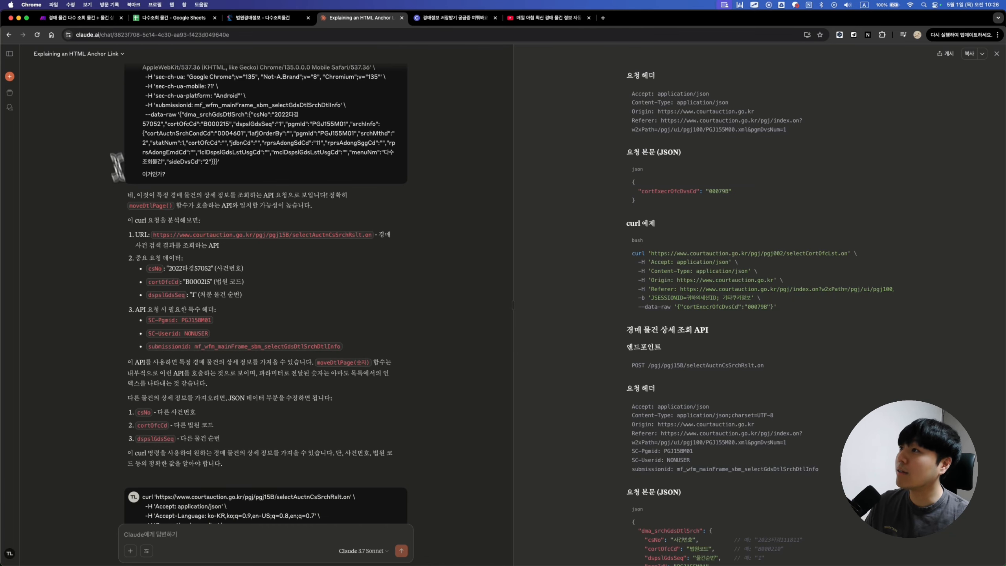
pyautogui.click(81, 17)
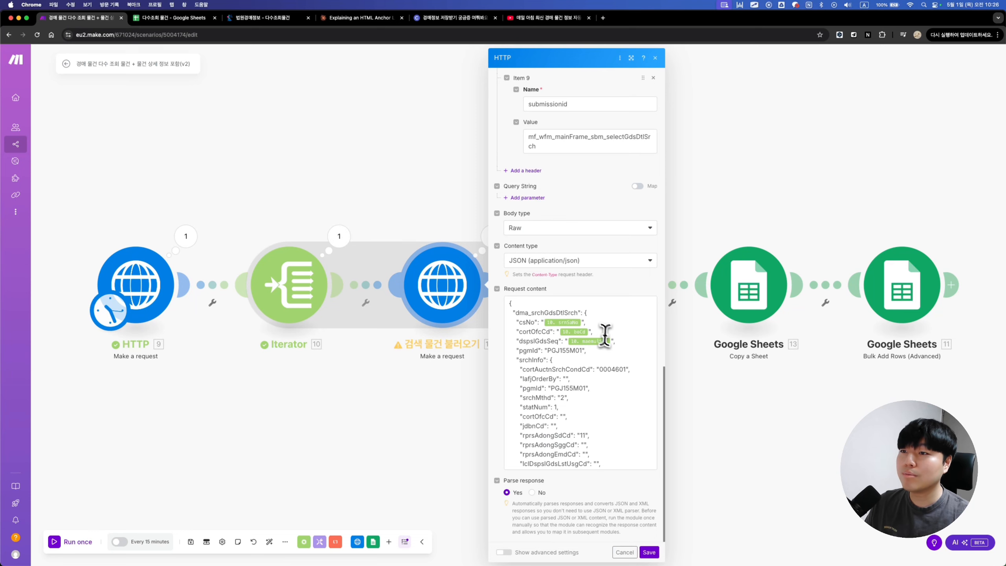
pyautogui.click(582, 322)
pyautogui.click(599, 365)
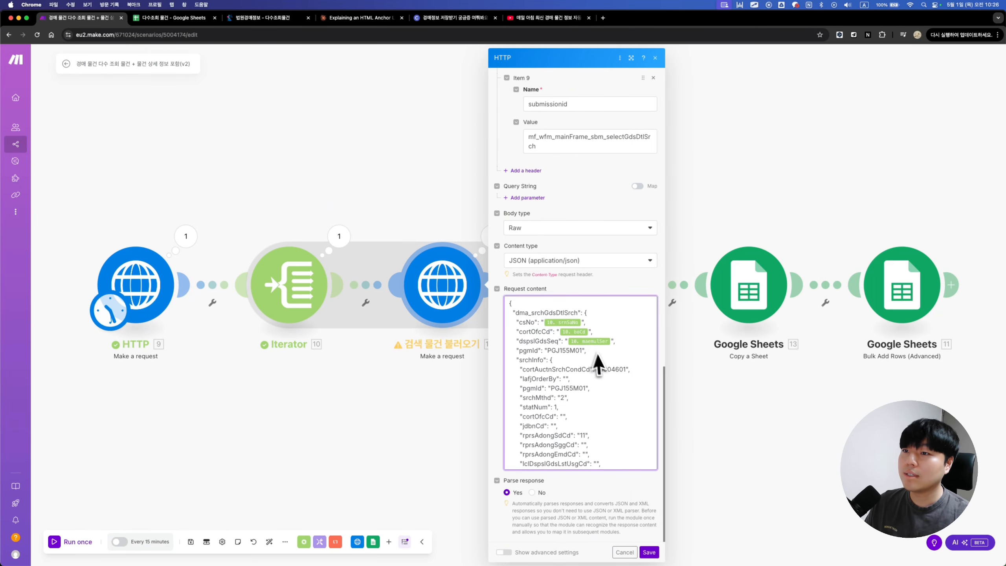
pyautogui.click(581, 323)
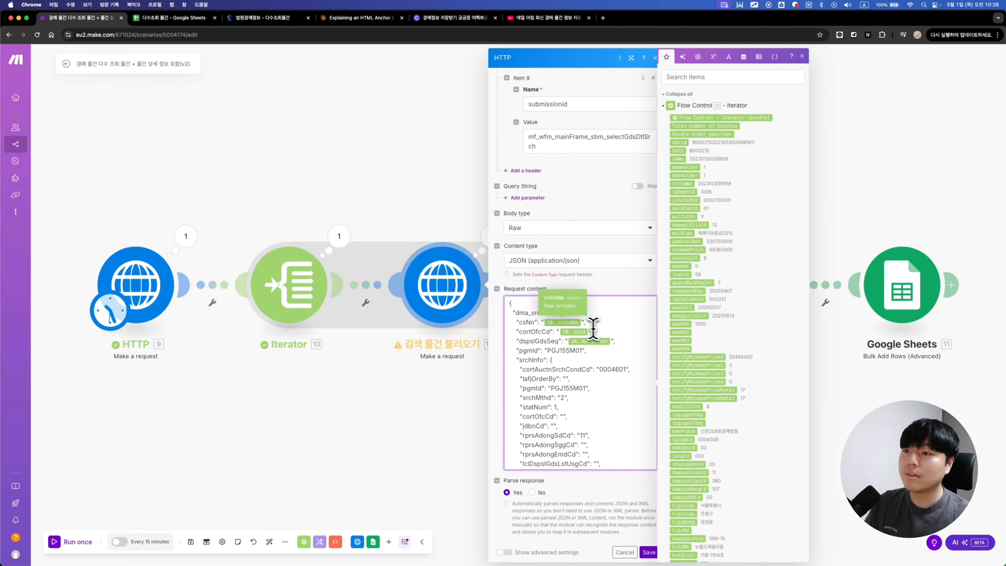
pyautogui.click(613, 340)
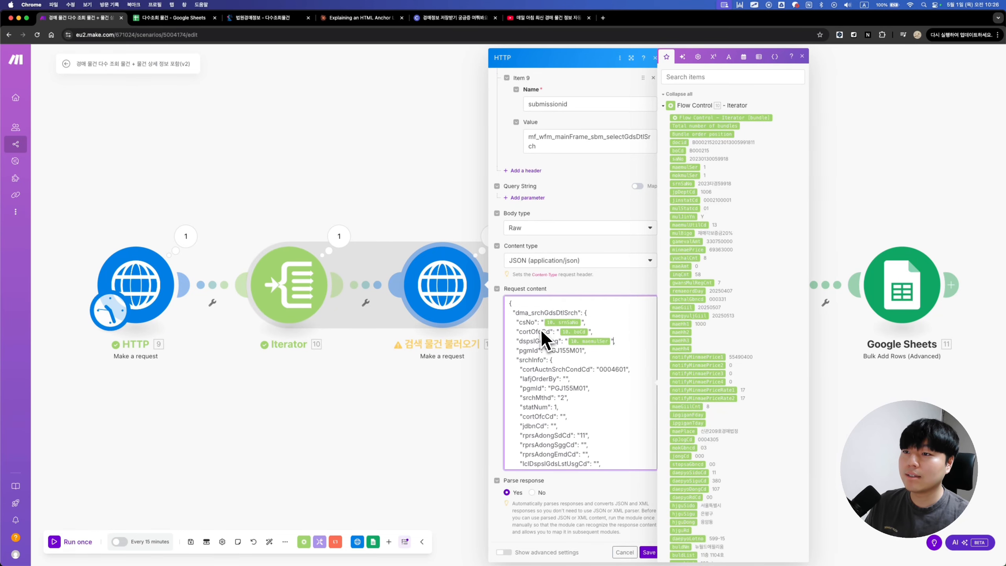
pyautogui.click(581, 322)
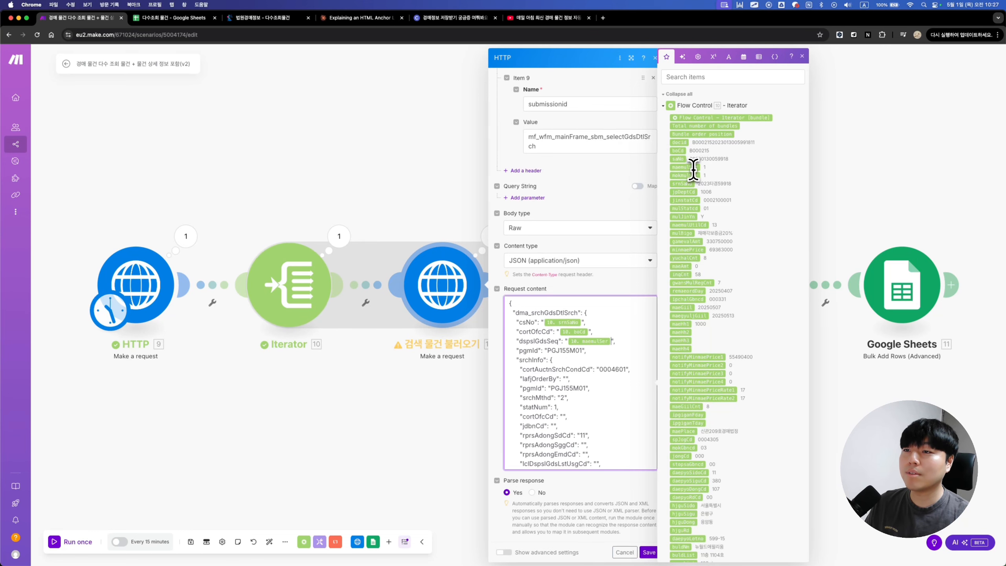
pyautogui.scroll(-2, 614, 343)
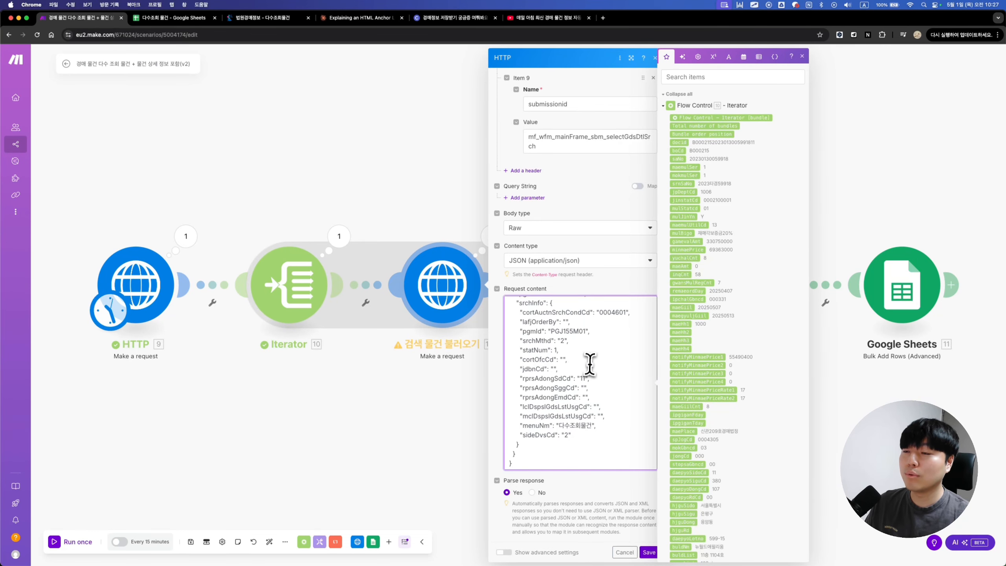
pyautogui.click(643, 552)
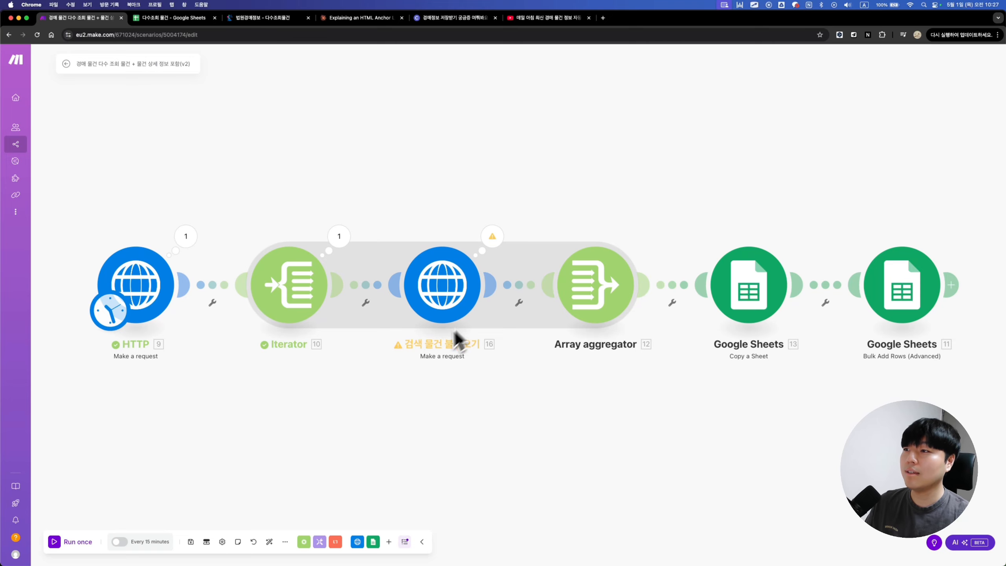
# Step: Review the Iterator's last-run output, collapsing Bundles 1 through 5
pyautogui.click(337, 239)
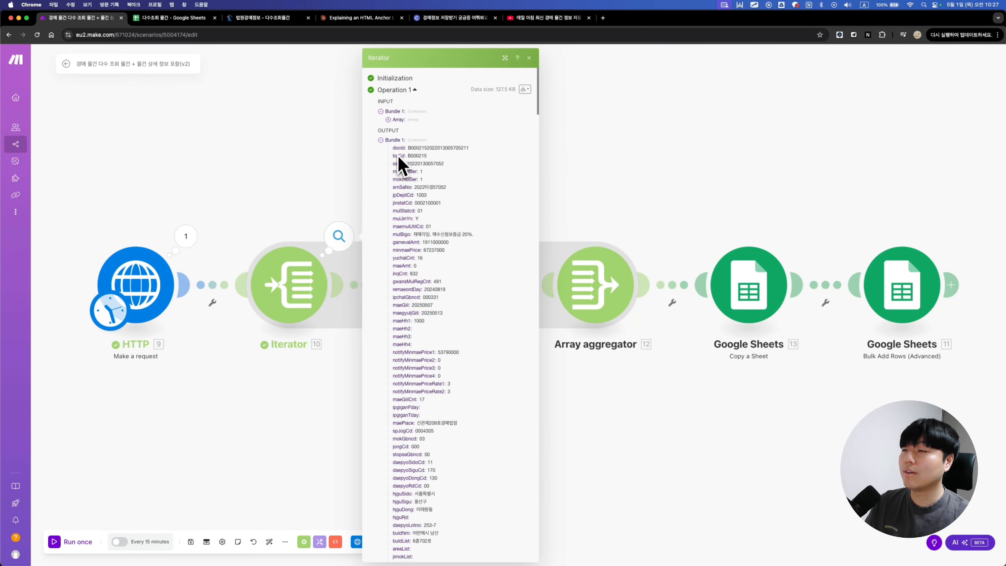
pyautogui.click(390, 141)
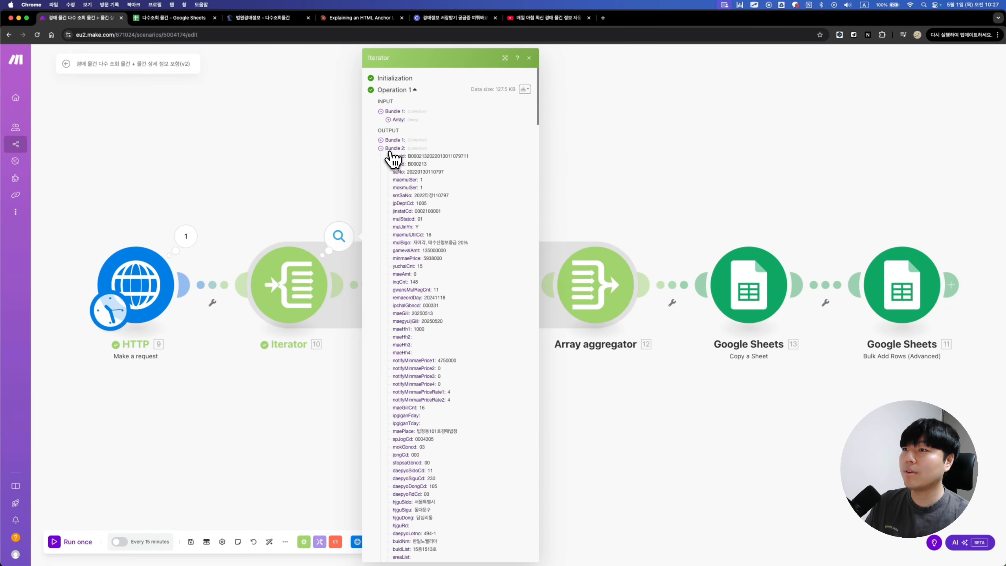
pyautogui.click(390, 149)
pyautogui.click(390, 158)
pyautogui.click(389, 167)
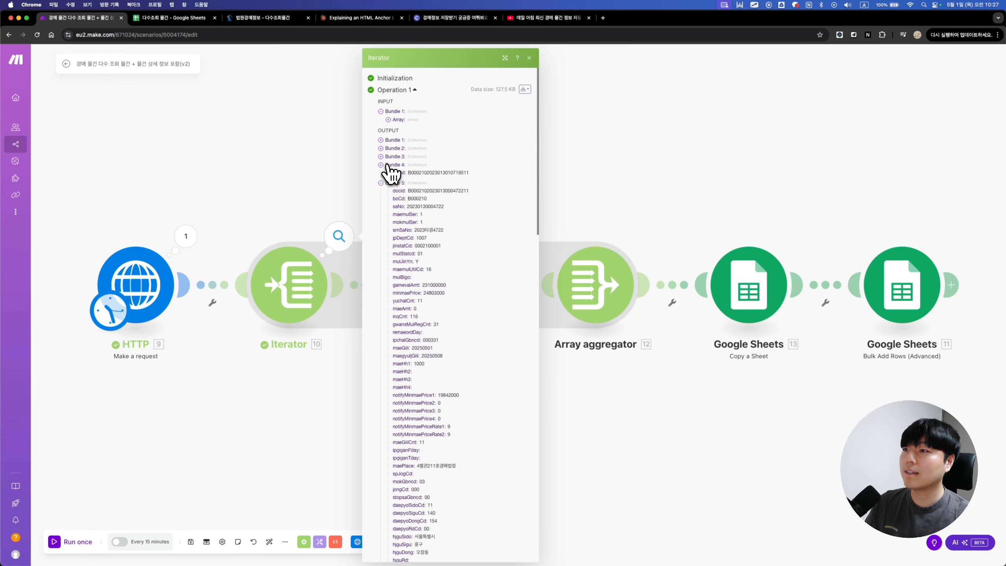
pyautogui.click(390, 174)
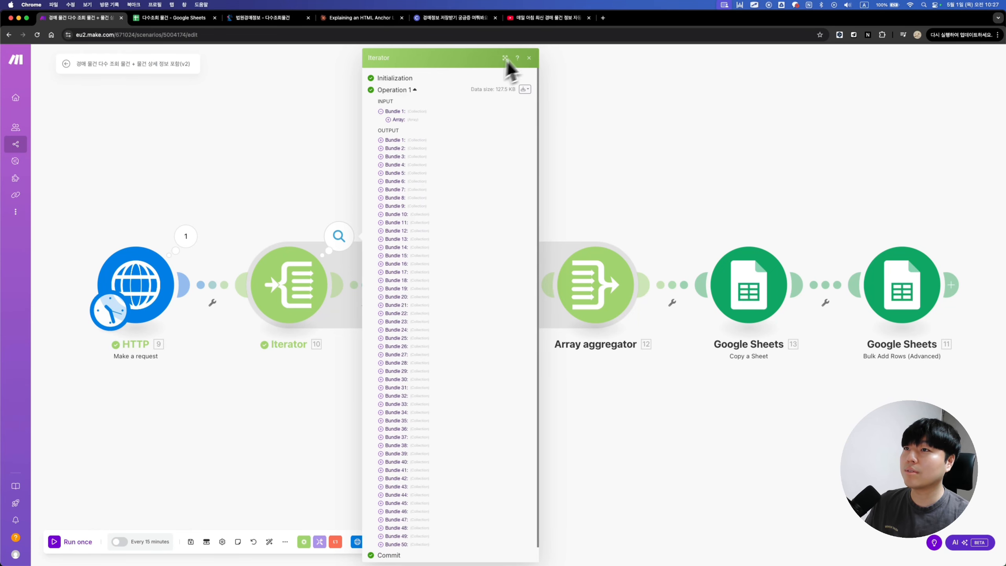
pyautogui.click(531, 58)
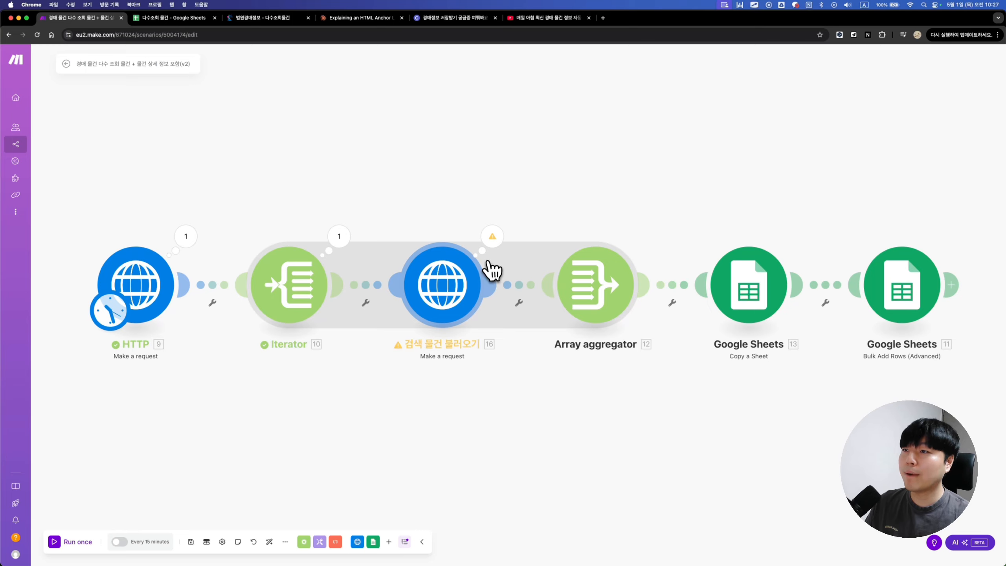
# Step: Expand the search module's output down to dma_result, csBaseInfo and dstrtDemnInfo
pyautogui.click(492, 250)
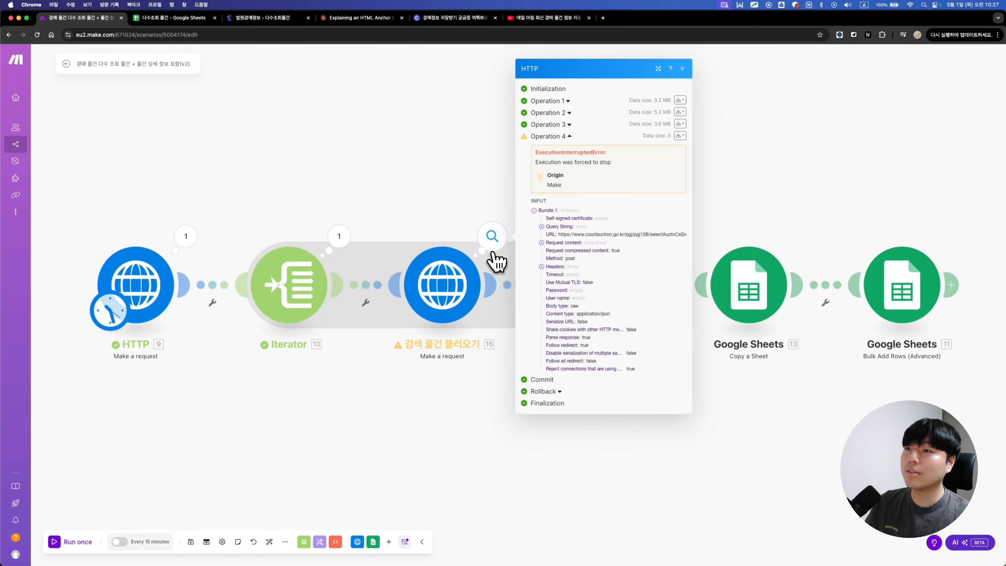
pyautogui.click(546, 99)
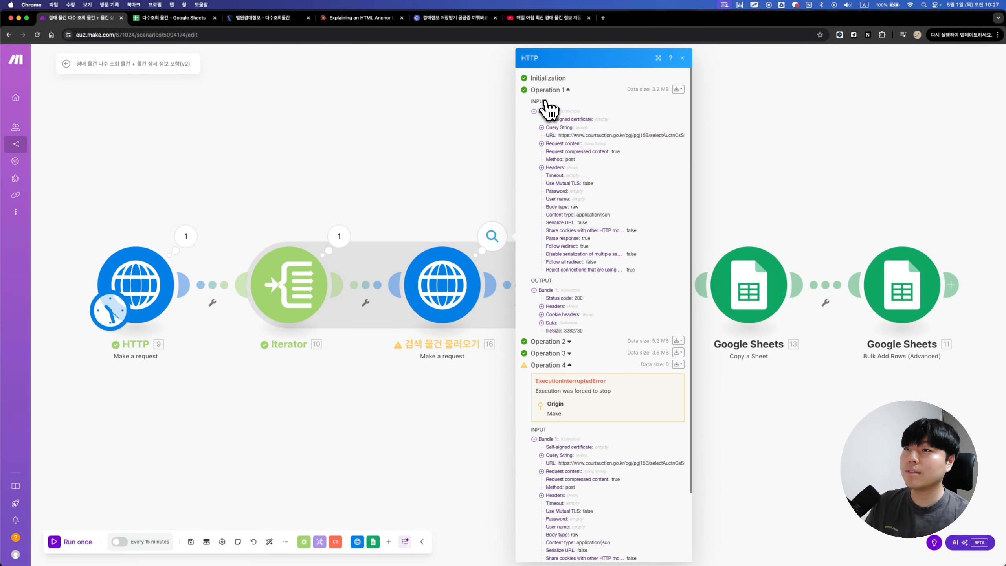
pyautogui.click(542, 322)
pyautogui.click(549, 362)
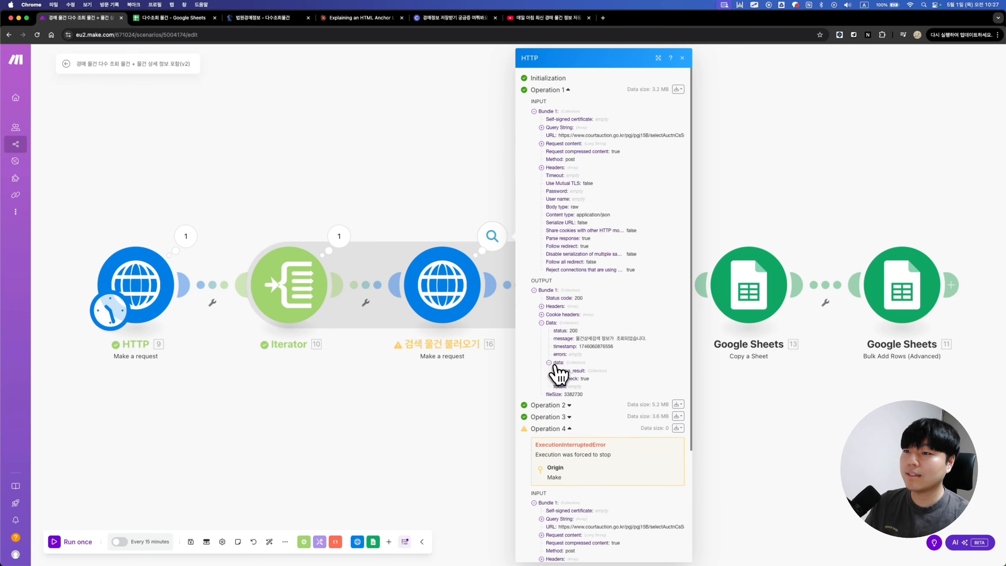
pyautogui.click(557, 371)
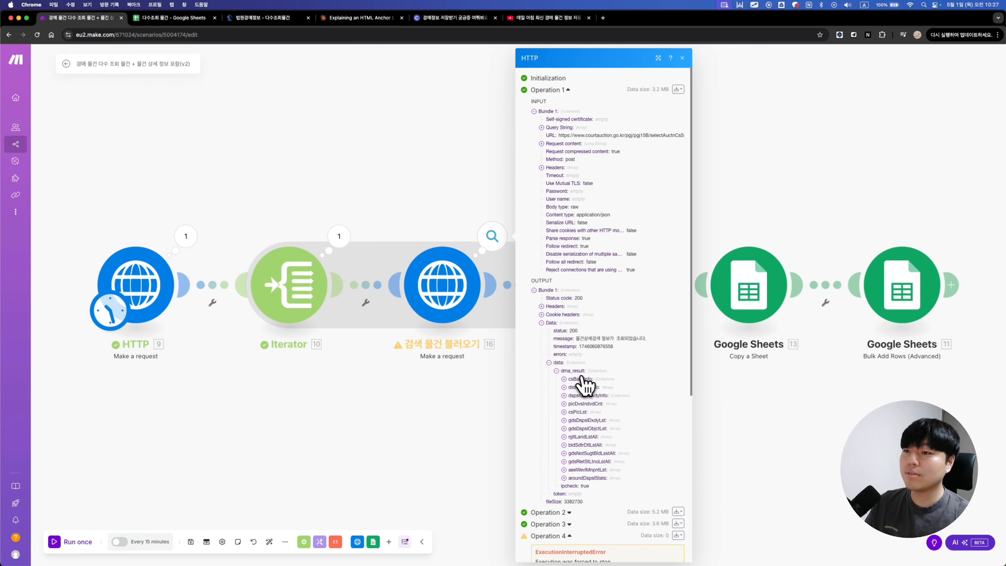
pyautogui.scroll(-2, 587, 381)
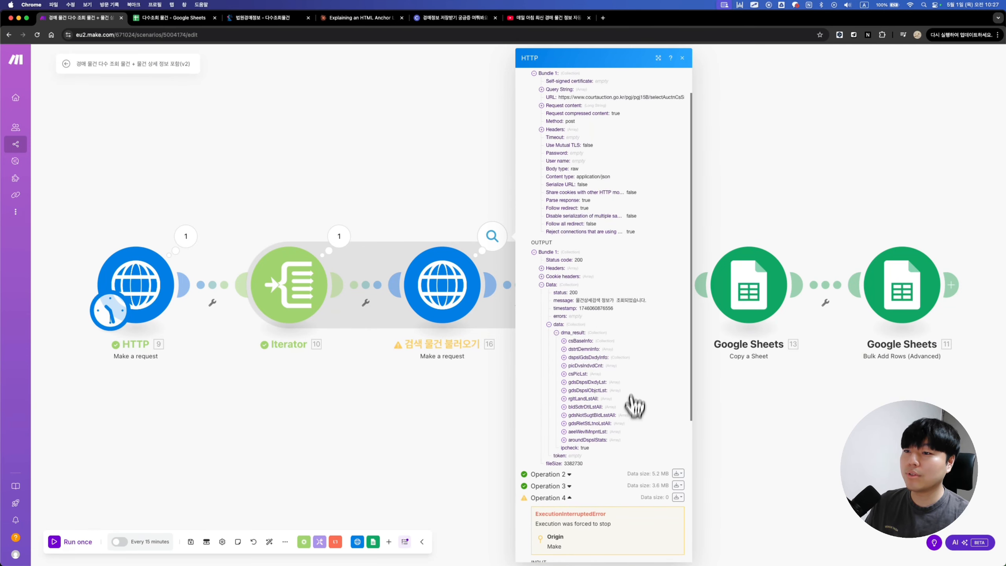
pyautogui.click(580, 341)
pyautogui.scroll(-6, 596, 378)
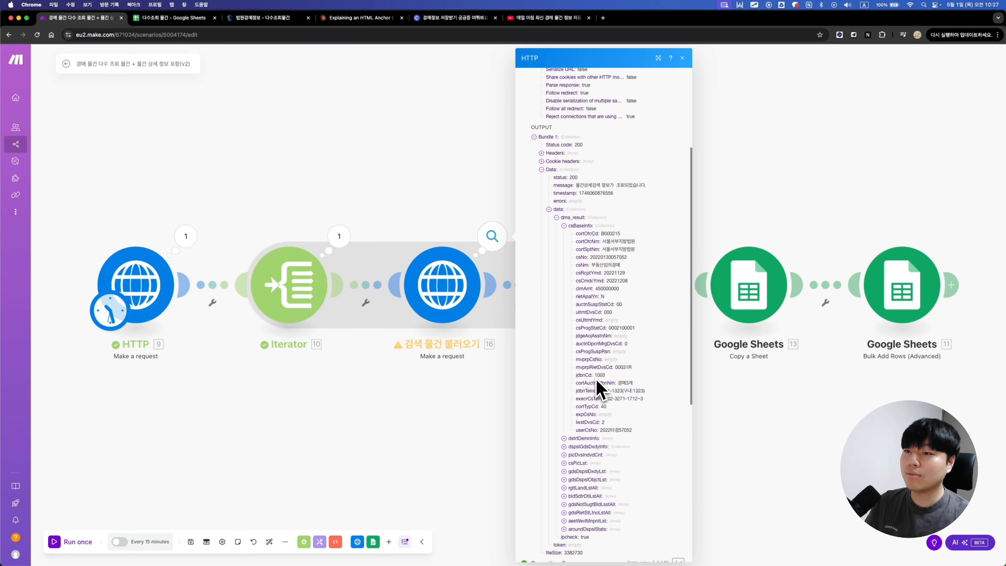
pyautogui.click(565, 427)
pyautogui.scroll(-4, 566, 396)
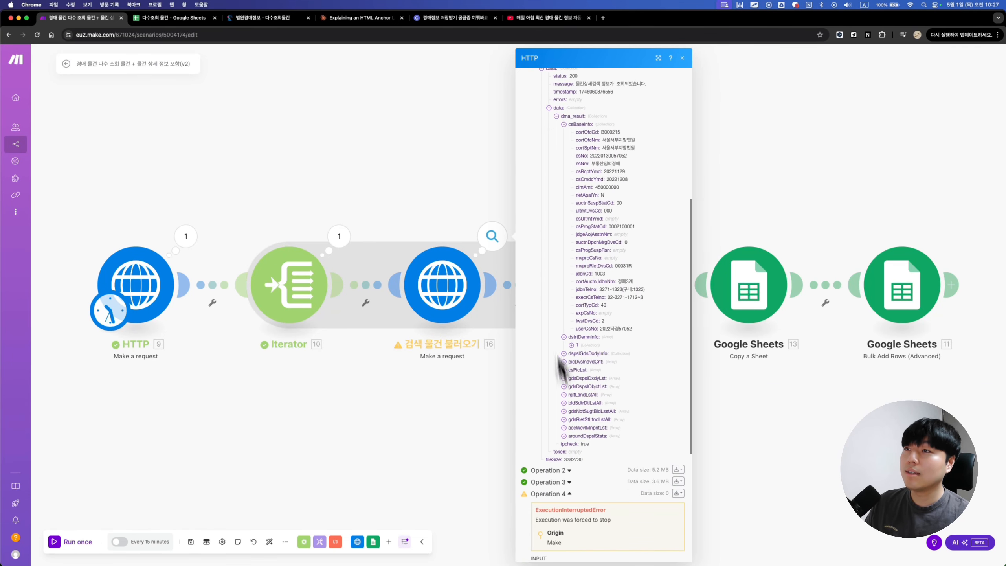
# Step: Compare against the court auction page, then expand the dstrtDemnInfo item and dspslGdsDxdyInfo
pyautogui.click(279, 22)
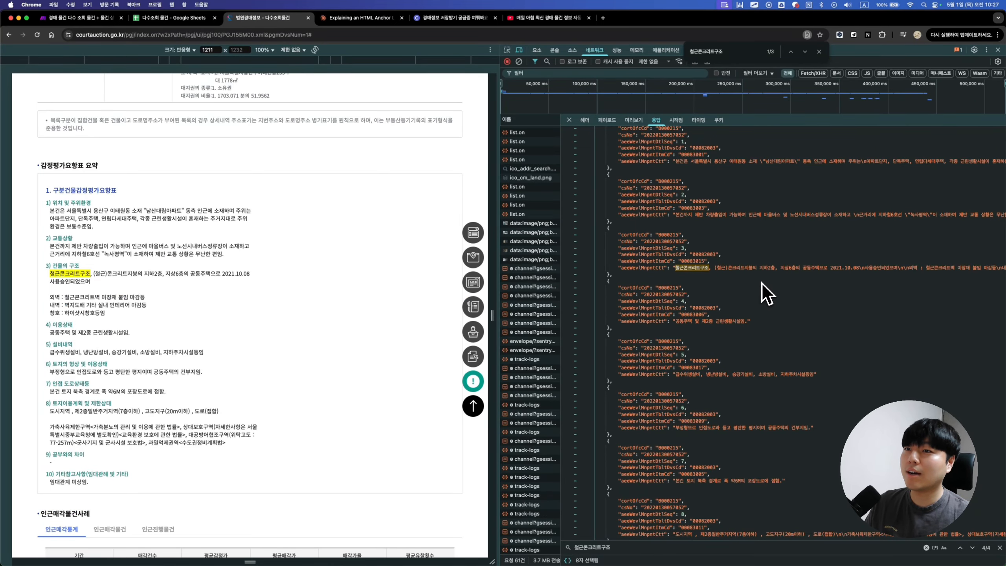
pyautogui.click(81, 20)
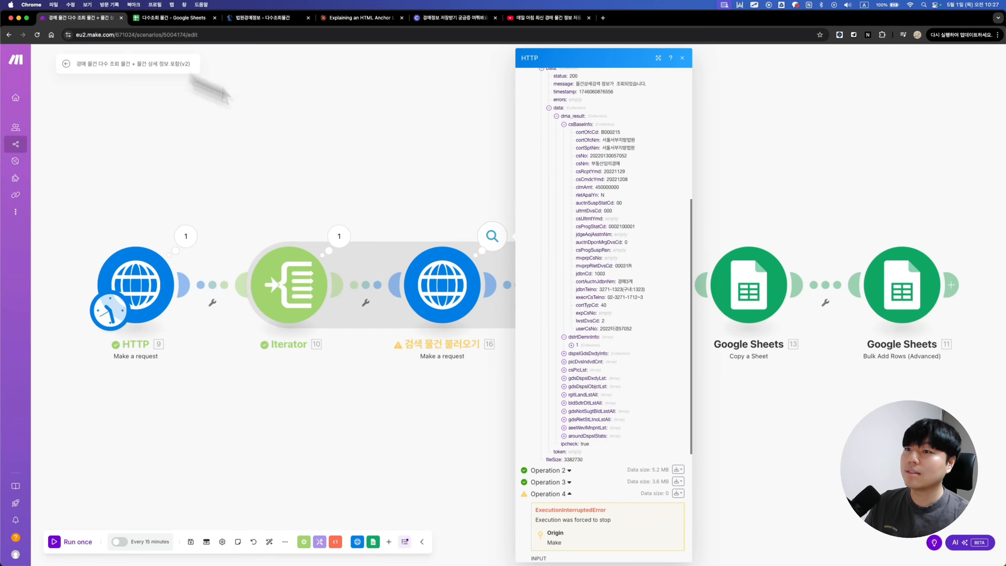
pyautogui.click(572, 345)
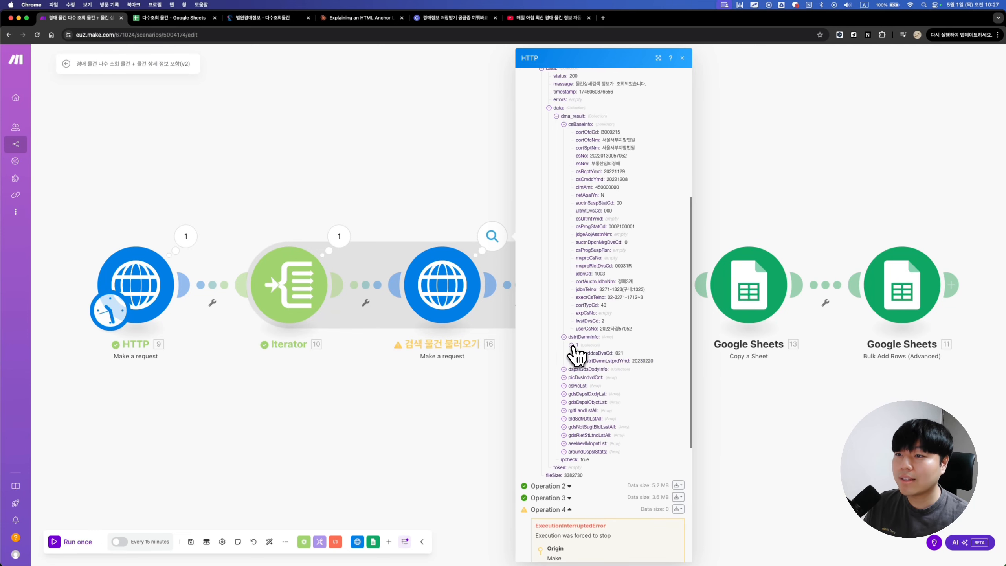
pyautogui.scroll(1, 566, 384)
pyautogui.click(567, 383)
pyautogui.scroll(-5, 575, 432)
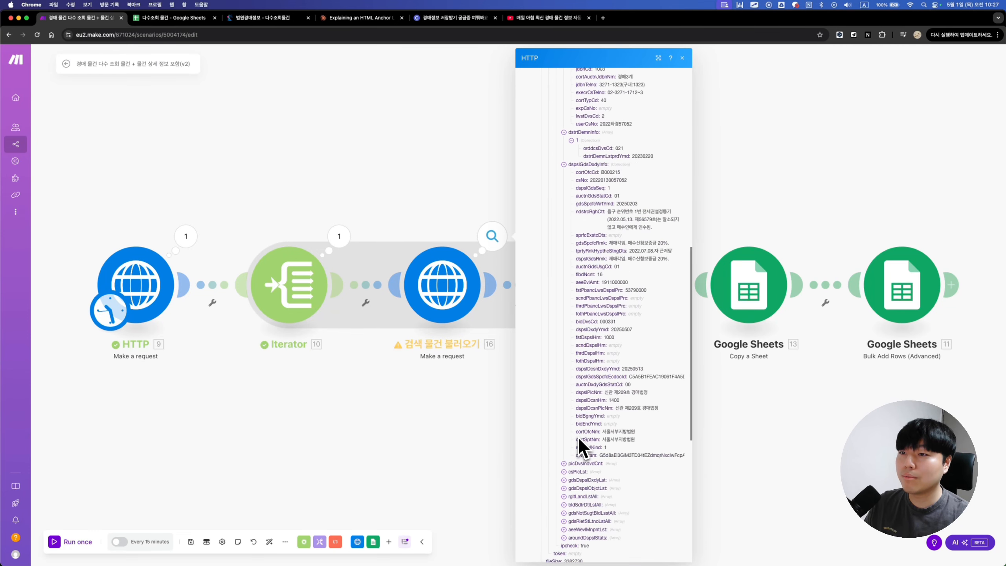
# Step: Expand picDvsIndvdCnt, csPicLst and gdsDspslDxdyLst, then check the court auction network response
pyautogui.click(563, 464)
pyautogui.scroll(-1, 565, 465)
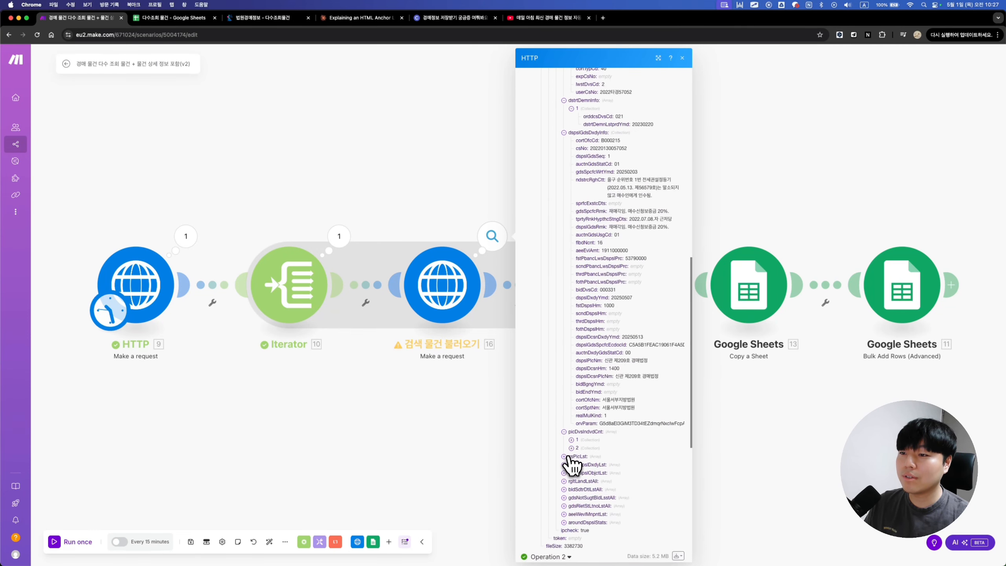
pyautogui.click(565, 457)
pyautogui.scroll(-4, 567, 458)
pyautogui.click(563, 396)
pyautogui.scroll(-8, 564, 396)
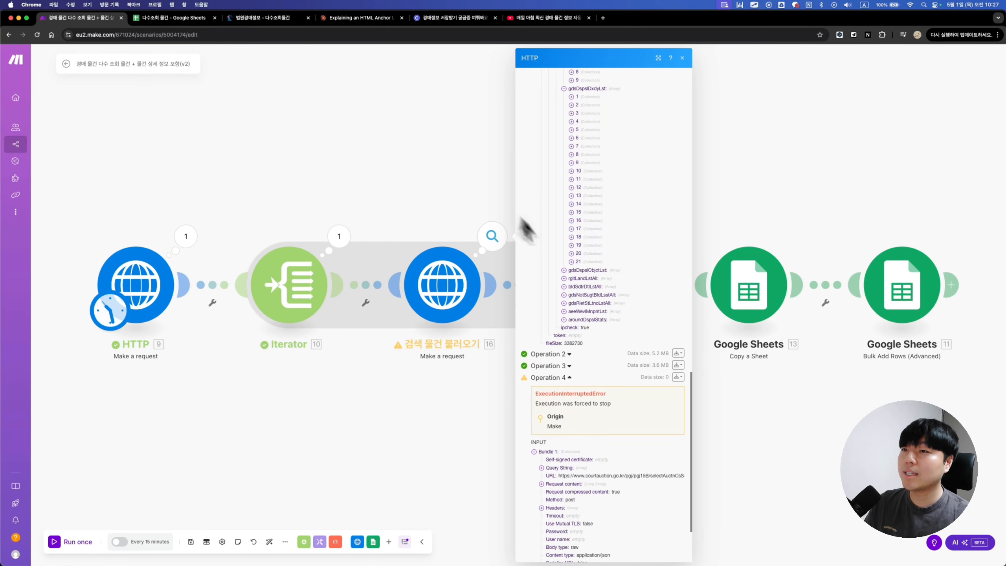
pyautogui.click(262, 17)
pyautogui.scroll(-1, 293, 238)
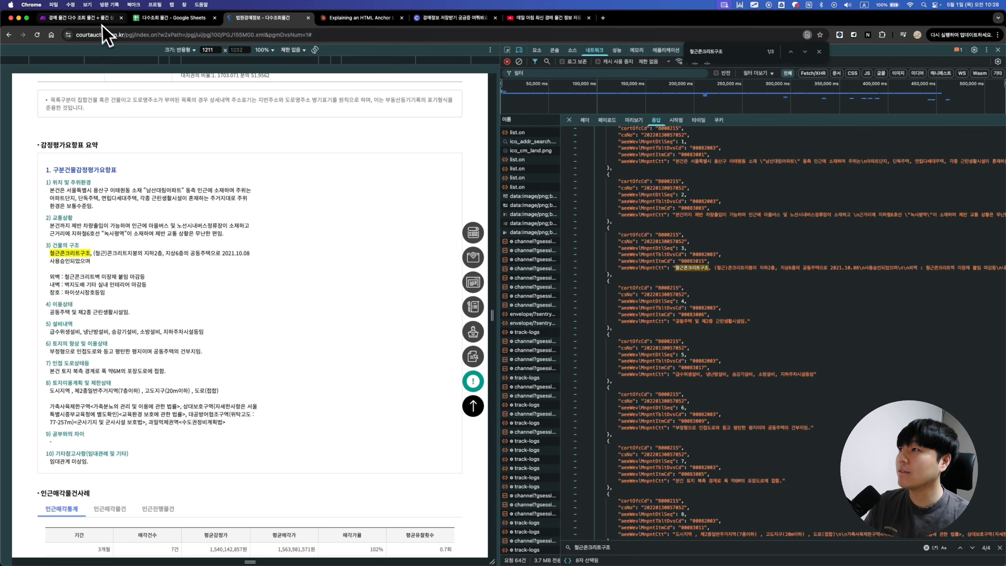
# Step: Locate aeeWevlMnpntLst in the DevTools response and search for it in Make's run output
pyautogui.scroll(5, 701, 324)
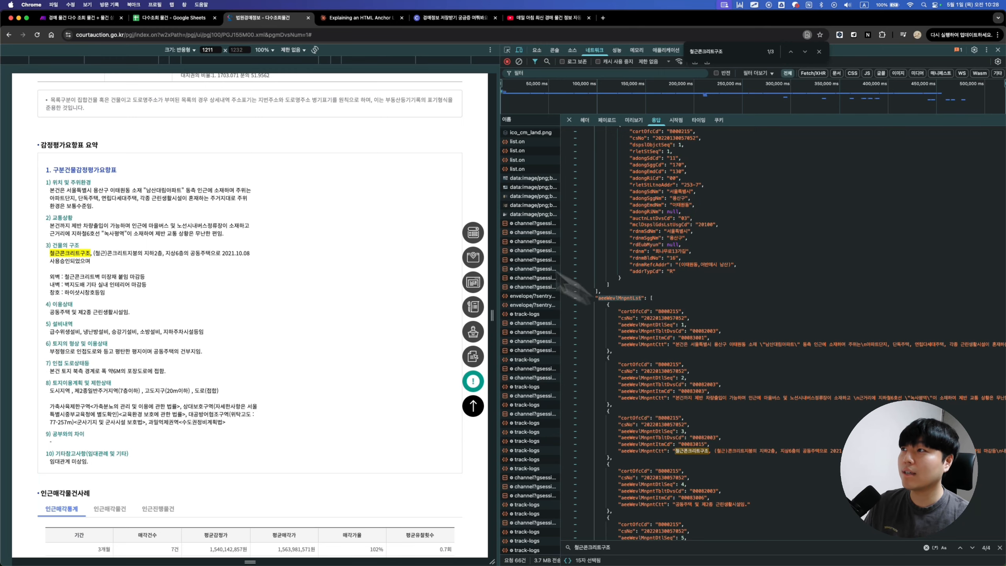
pyautogui.click(80, 17)
pyautogui.press('super+f')
pyautogui.press('super+c')
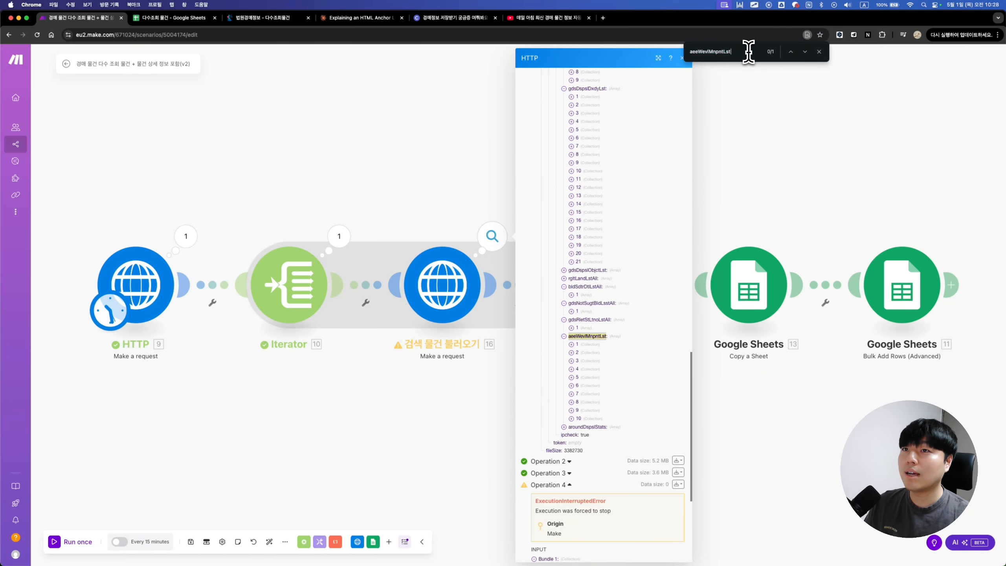
# Step: Jump to the aeeWevlMnpntLst match in the run output and expand its first entry's aeeWevlMnpntCtt text
pyautogui.moveTo(749, 52); pyautogui.dragTo(678, 53)
pyautogui.press('super+v')
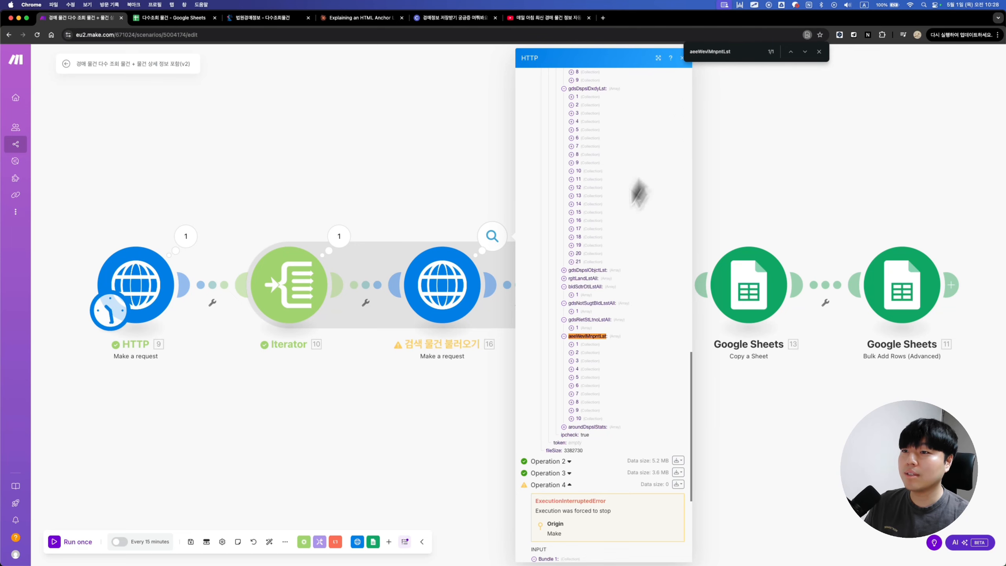
pyautogui.click(574, 346)
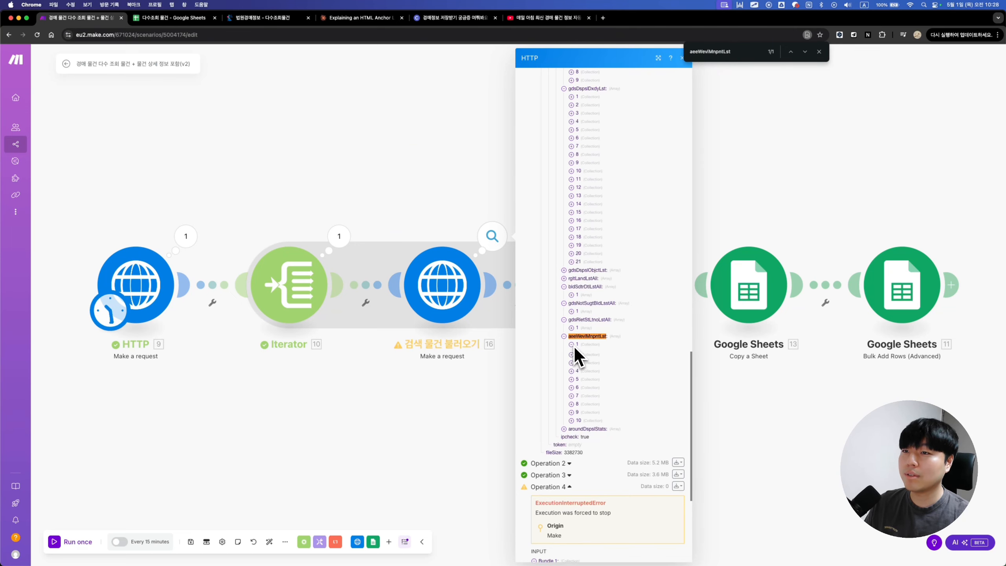
pyautogui.click(820, 51)
pyautogui.scroll(-4, 650, 357)
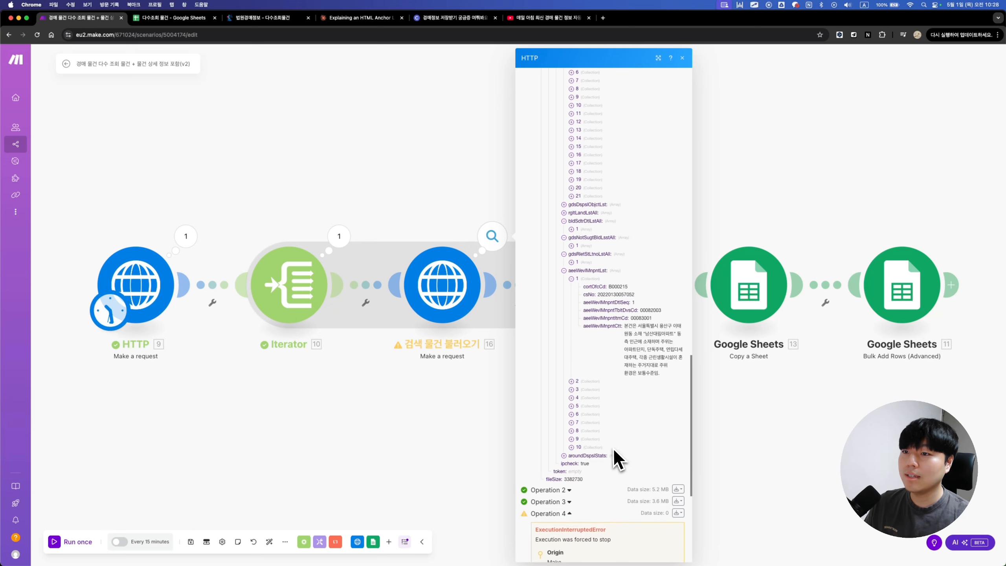
pyautogui.moveTo(625, 319); pyautogui.dragTo(660, 368)
pyautogui.click(633, 356)
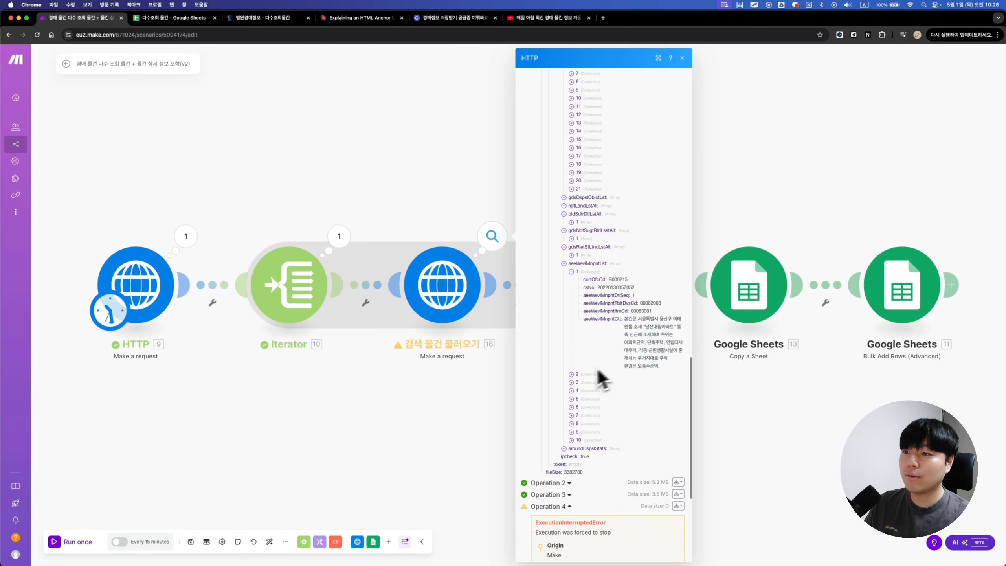
# Step: Expand the second aeeWevlMnpntLst entry to read its description, then close the output panel
pyautogui.click(572, 375)
pyautogui.scroll(-2, 642, 384)
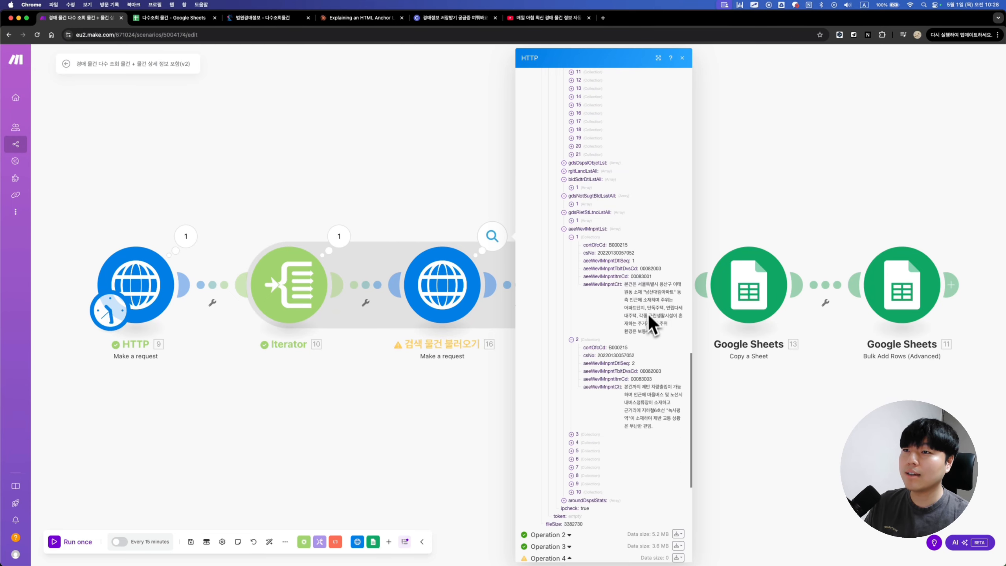
pyautogui.scroll(-1, 650, 316)
pyautogui.click(491, 365)
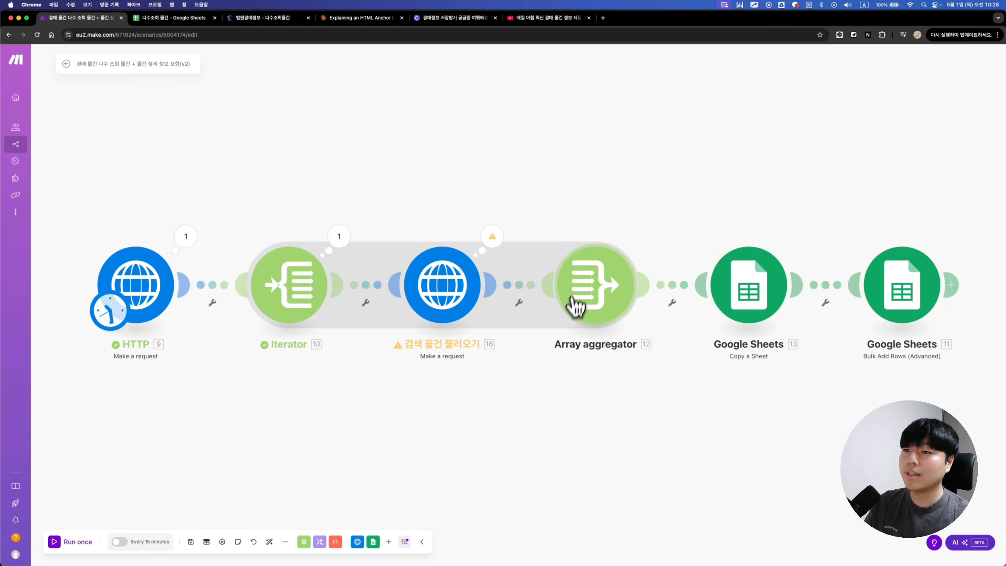
# Step: Browse Column 15's mapping options through data › dma_result › aeeWevlMnpntLst, then open the HTTP module's run log
pyautogui.click(600, 312)
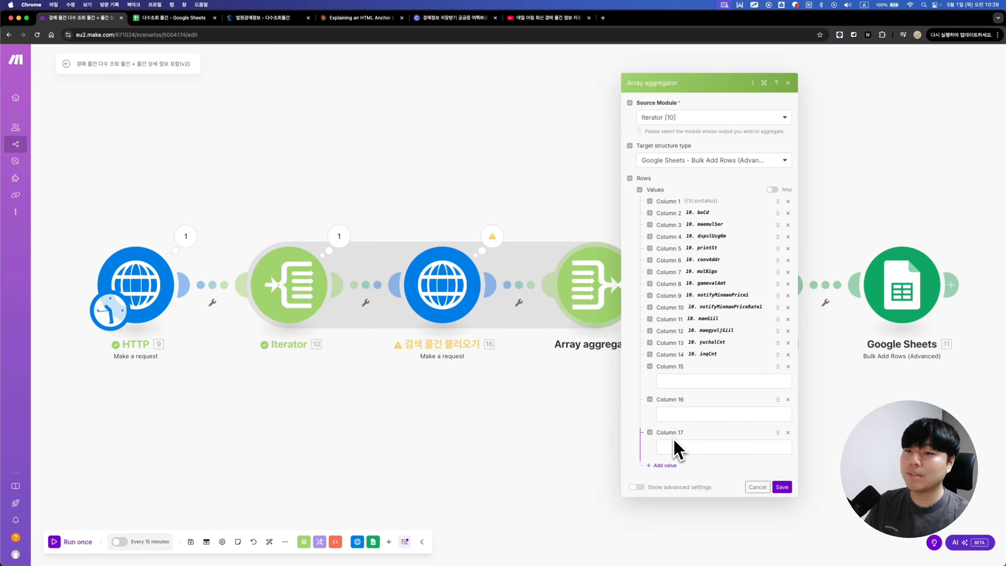
pyautogui.click(671, 382)
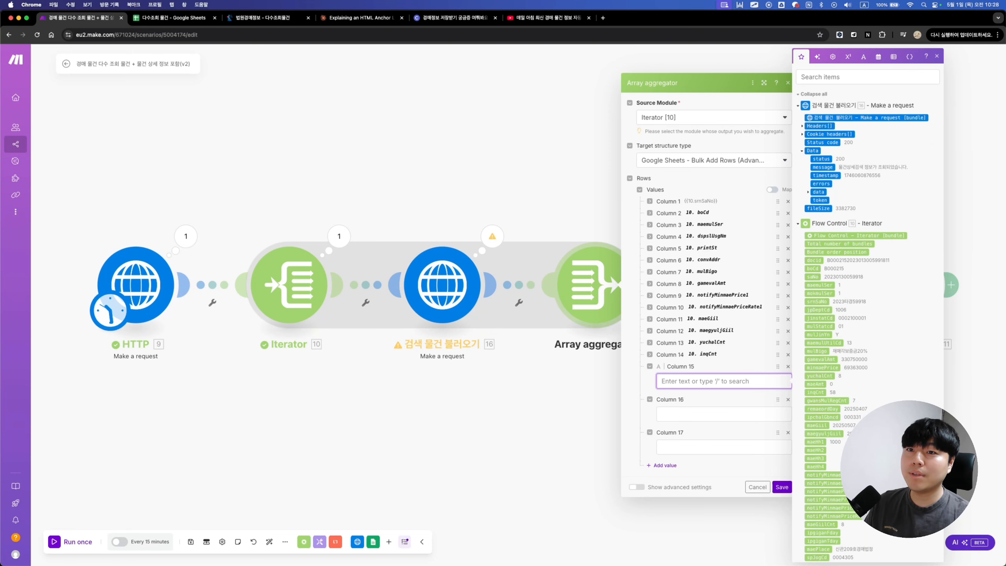
pyautogui.click(816, 192)
pyautogui.click(817, 200)
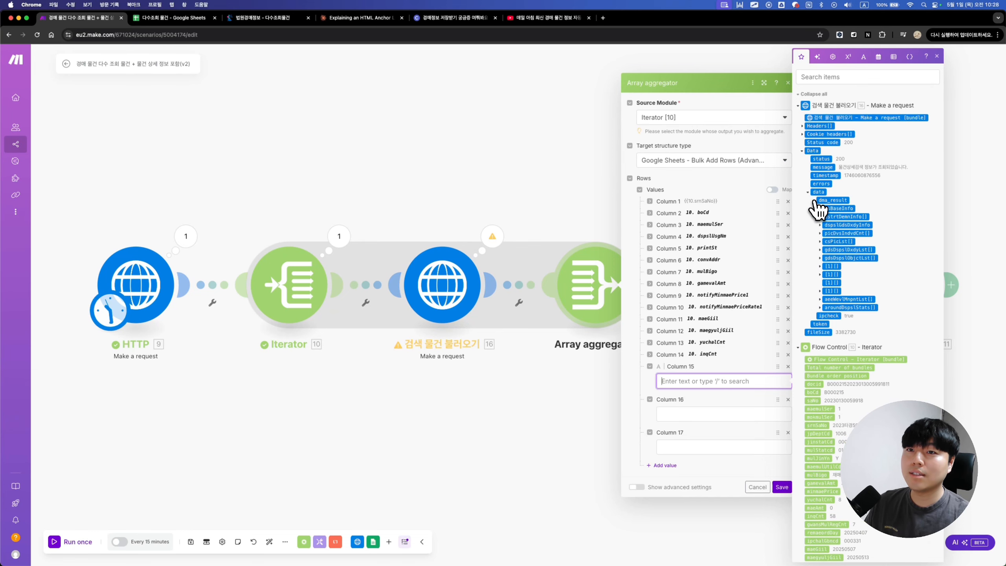
pyautogui.click(830, 300)
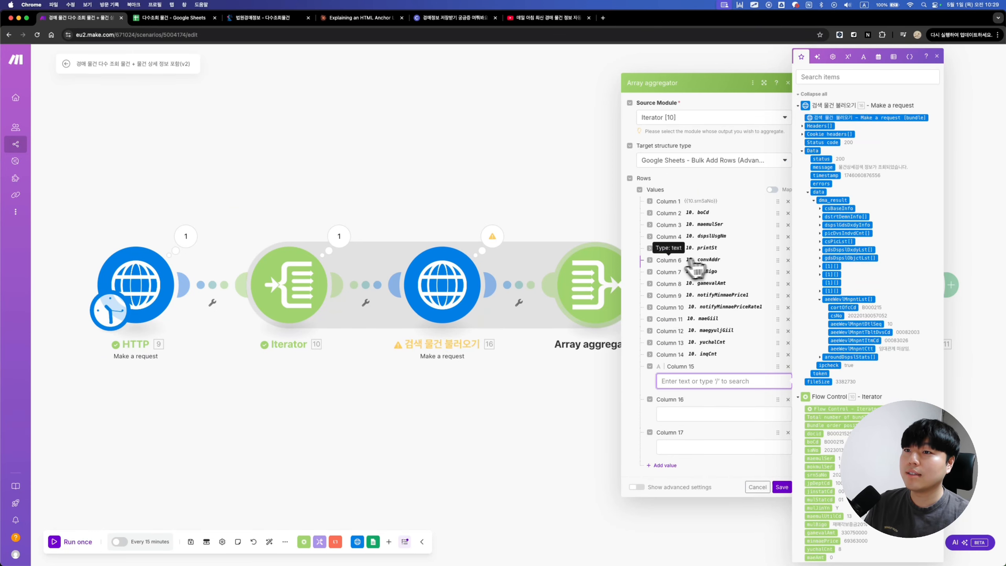
pyautogui.click(492, 237)
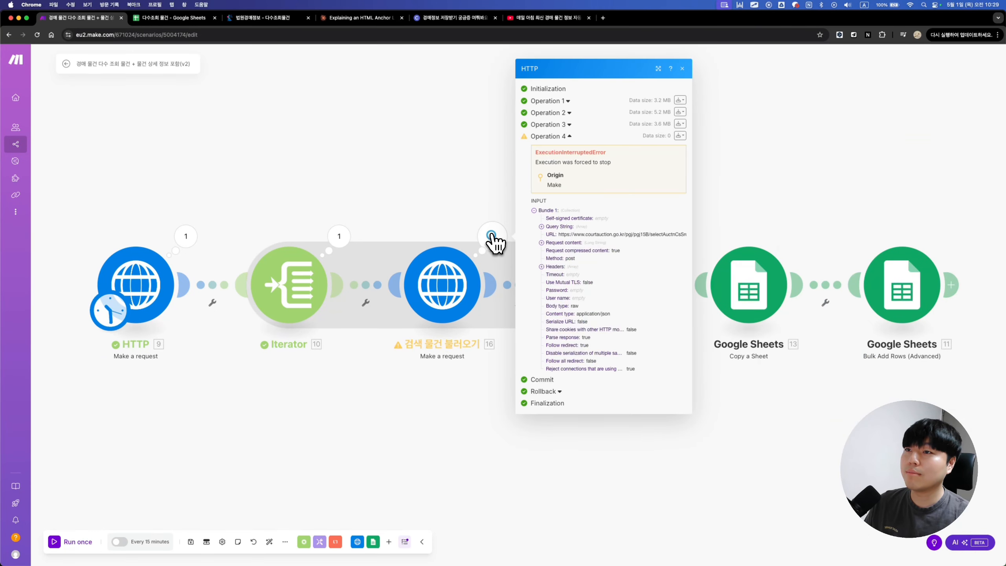
# Step: Expand Operation 1's output Data › data › dma_result › aeeWevlMnpntLst to list its ten appraisal items
pyautogui.click(550, 101)
pyautogui.click(550, 323)
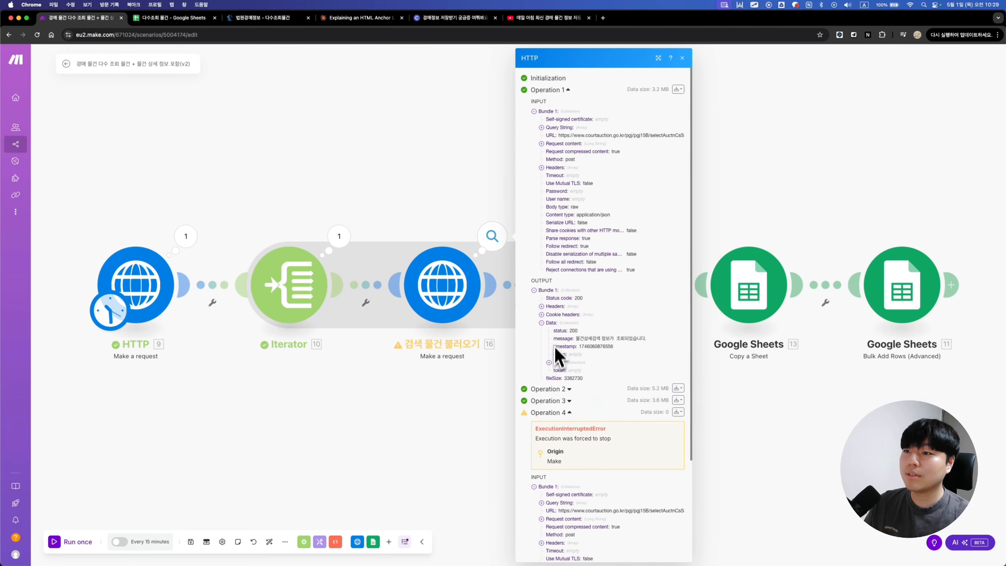
pyautogui.click(549, 363)
pyautogui.click(557, 371)
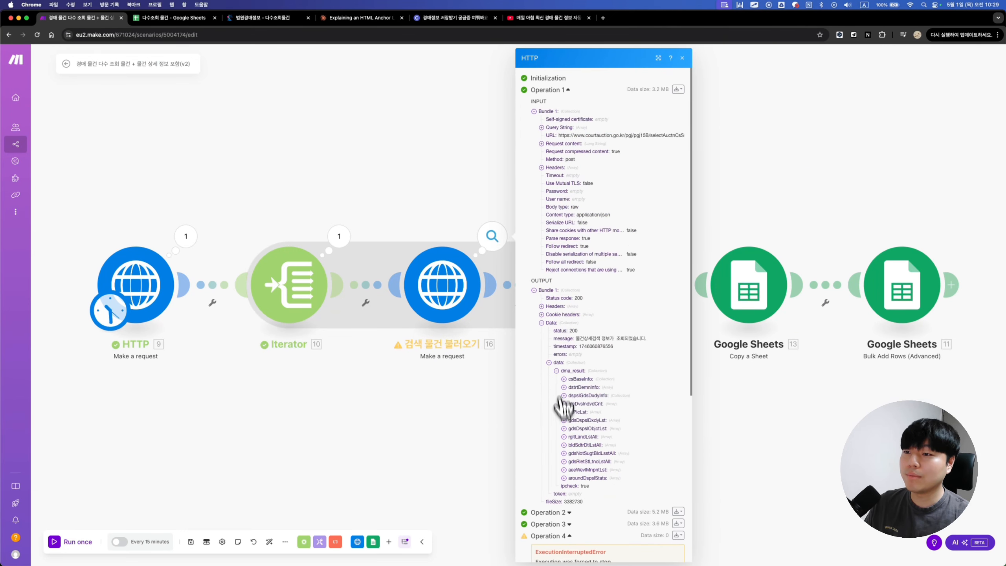
pyautogui.scroll(-2, 562, 420)
pyautogui.click(564, 434)
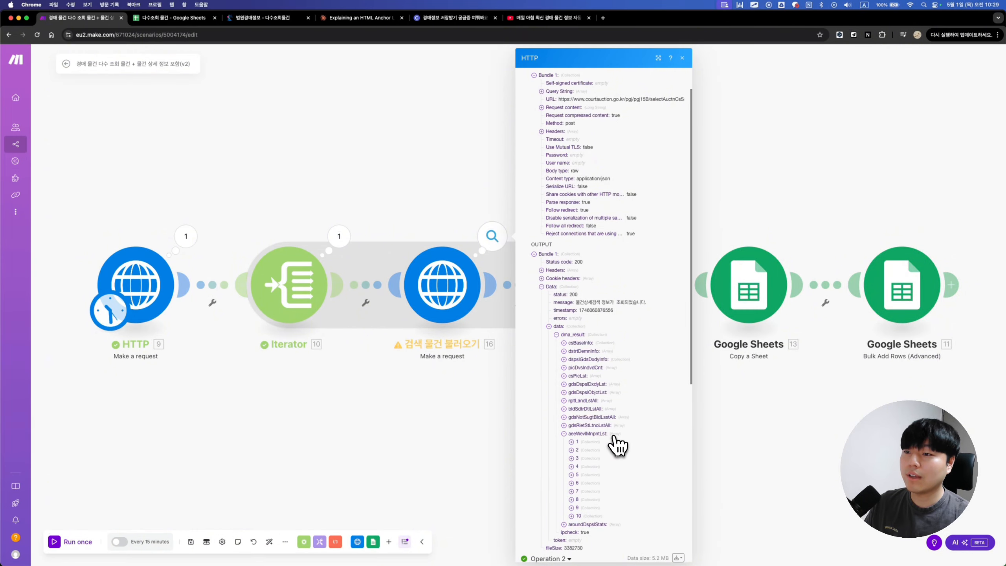
pyautogui.scroll(-1, 617, 444)
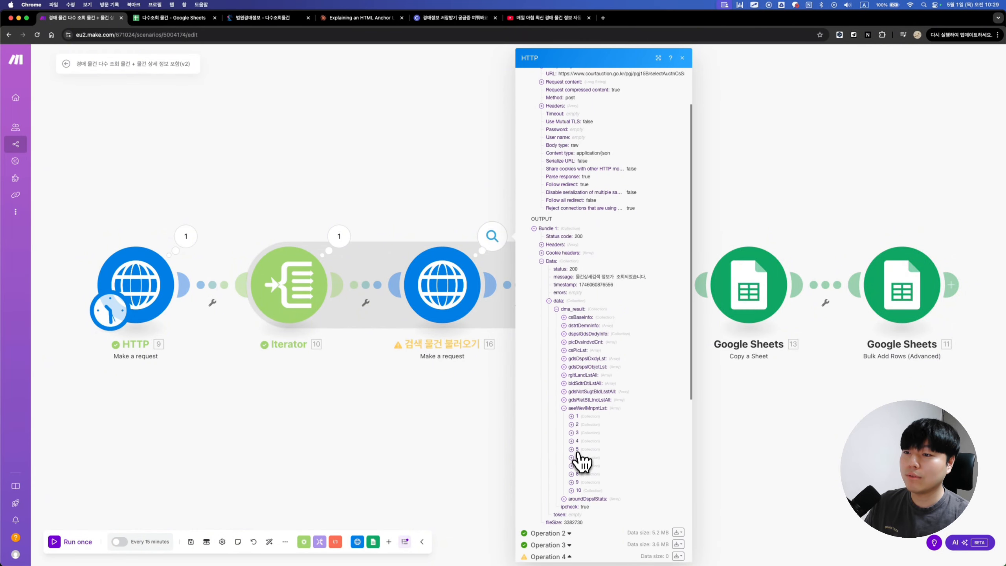
pyautogui.click(472, 369)
pyautogui.click(602, 285)
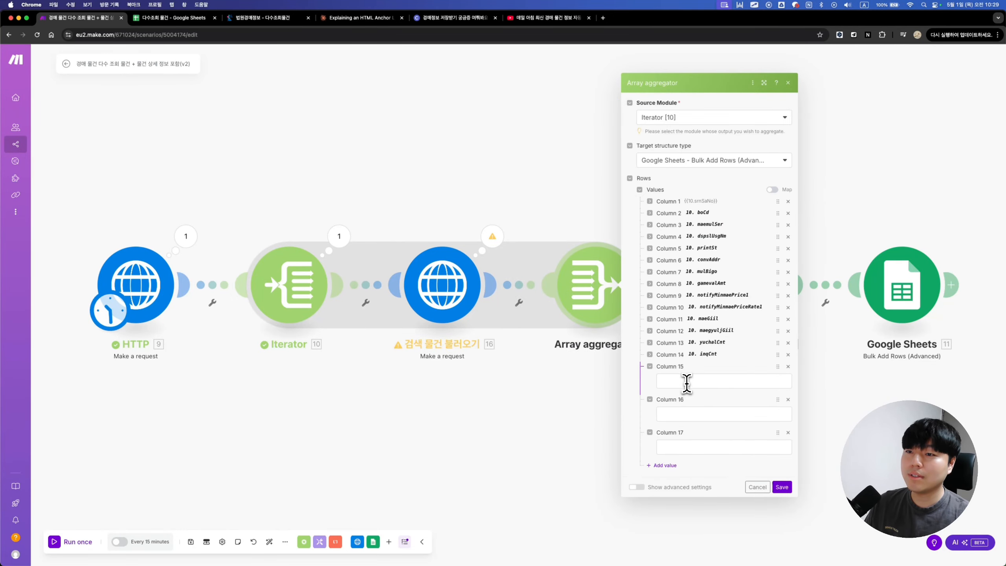
# Step: Map Column 15 to aeeWevlMnpntCtt from aeeWevlMnpntLst with index 1
pyautogui.click(687, 382)
pyautogui.click(809, 192)
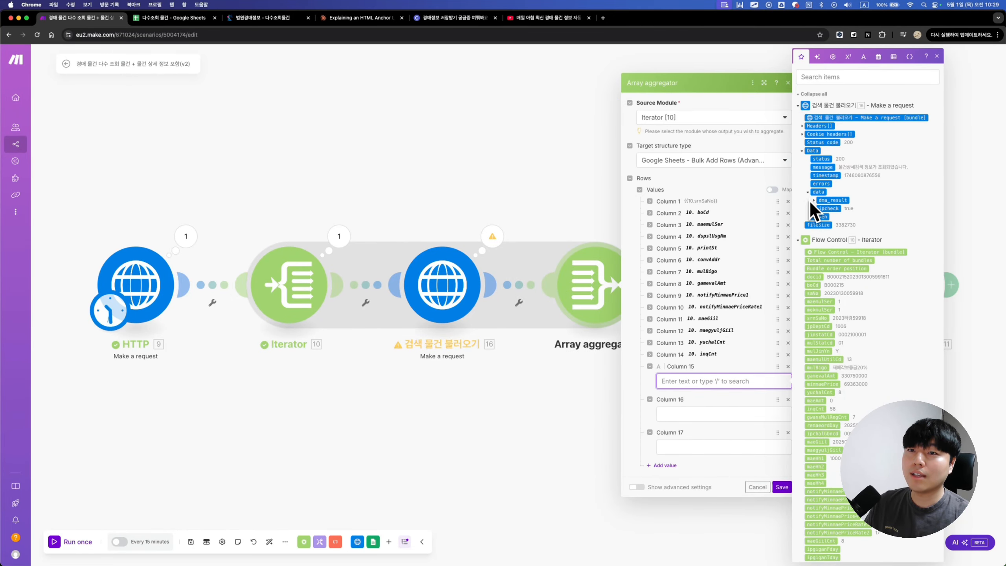
pyautogui.click(815, 200)
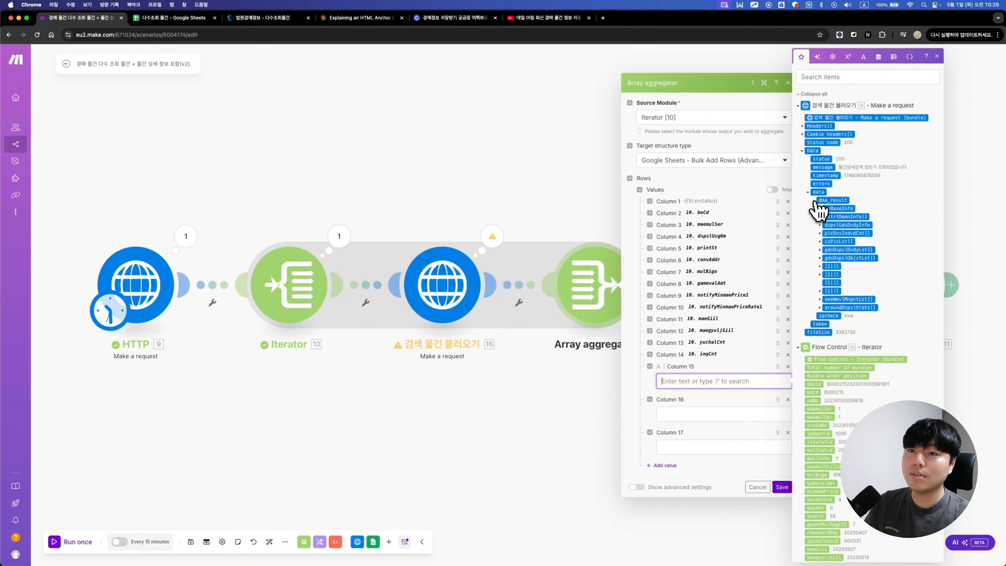
pyautogui.click(826, 300)
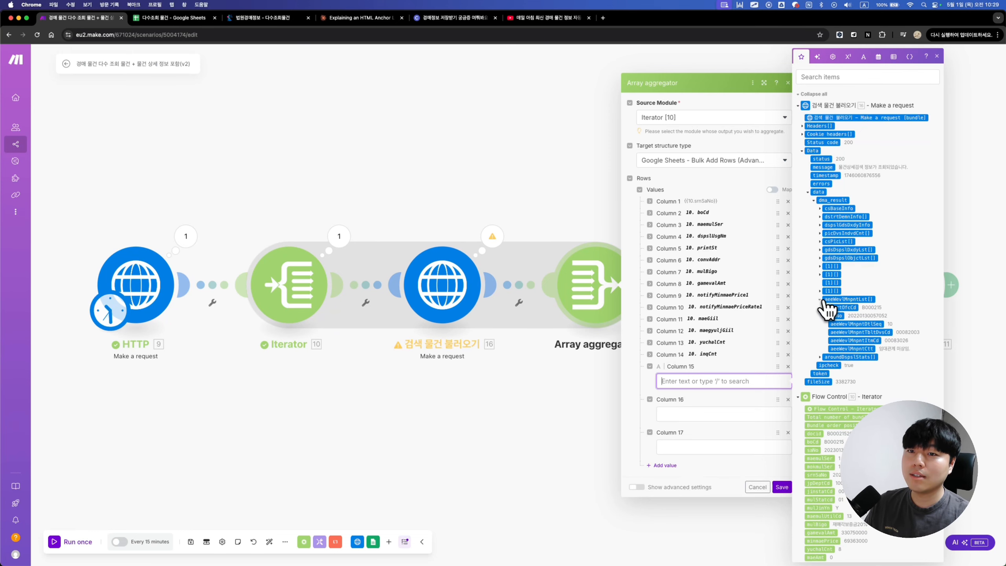
pyautogui.click(866, 349)
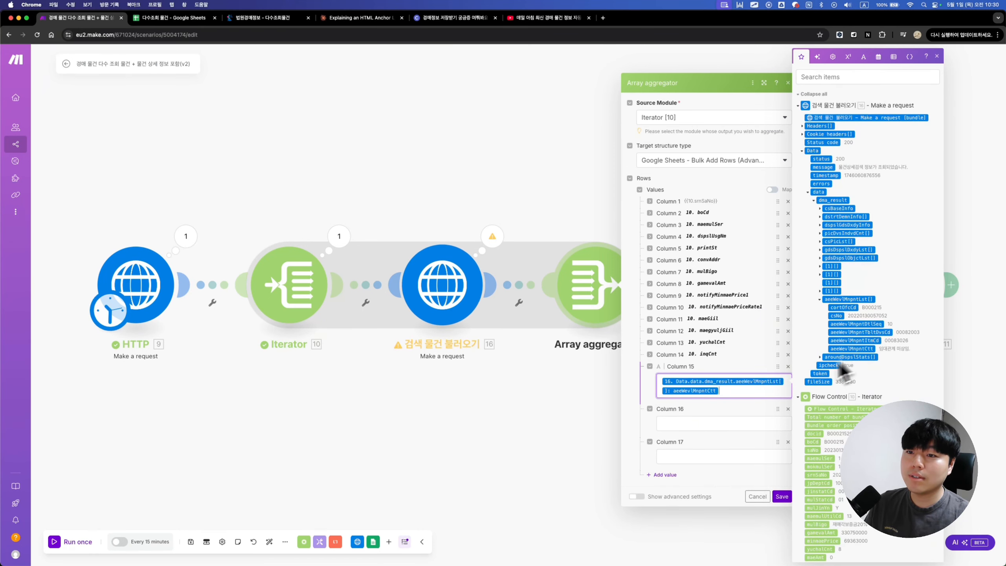
pyautogui.click(786, 382)
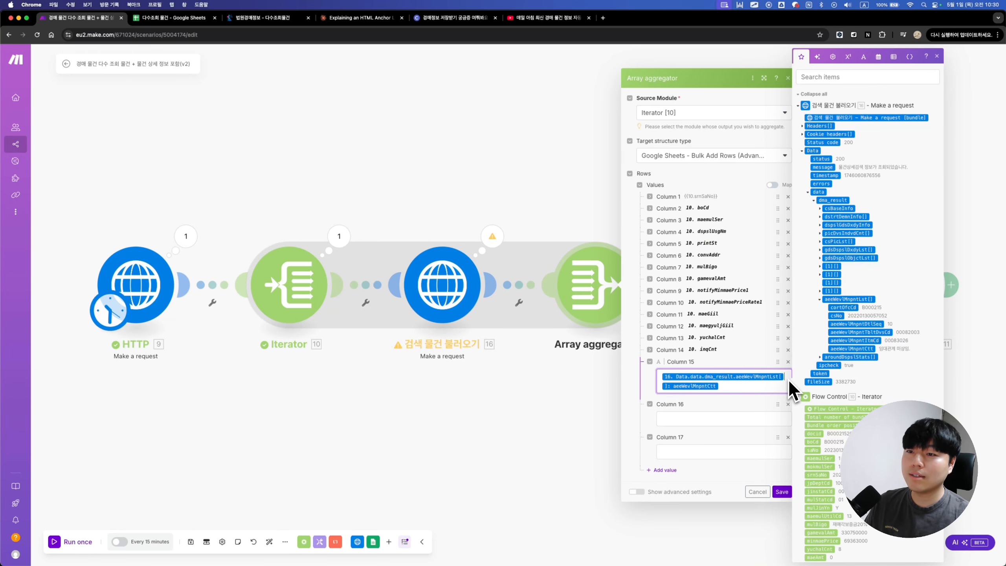
pyautogui.write('1')
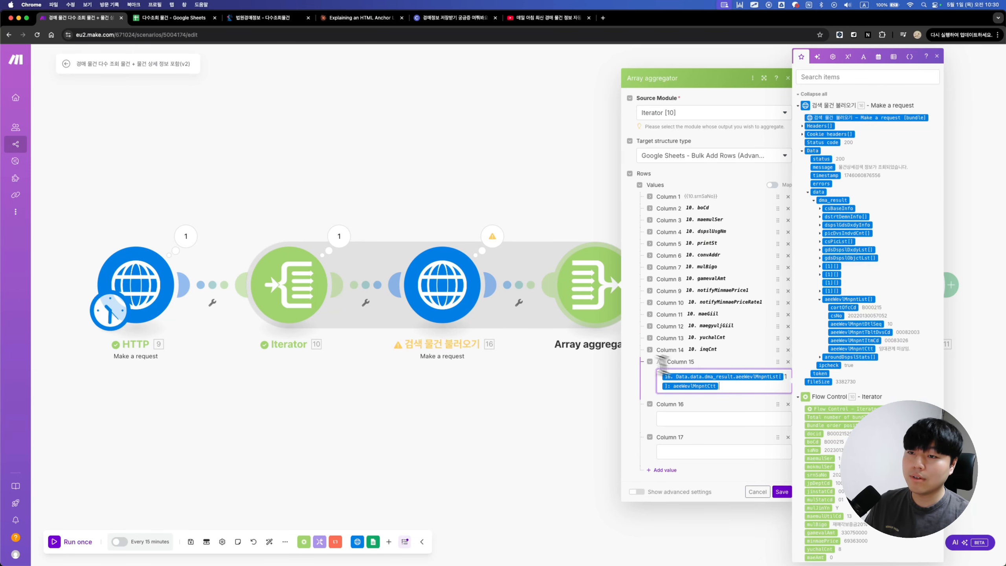
pyautogui.moveTo(721, 386); pyautogui.dragTo(664, 366)
# Step: Add two more value columns below Column 15 in the Array aggregator
pyautogui.click(678, 421)
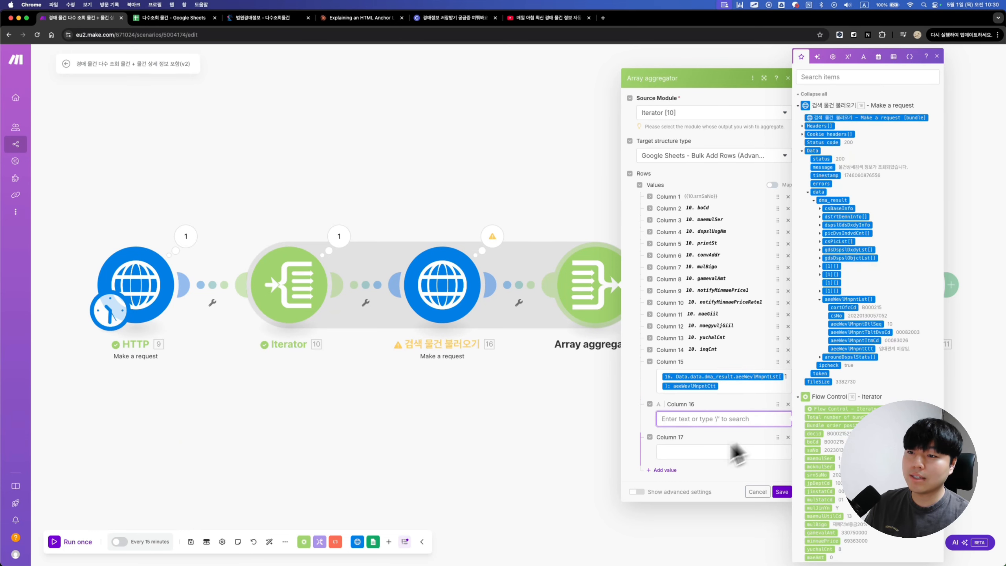
pyautogui.click(669, 471)
pyautogui.click(667, 487)
pyautogui.click(695, 401)
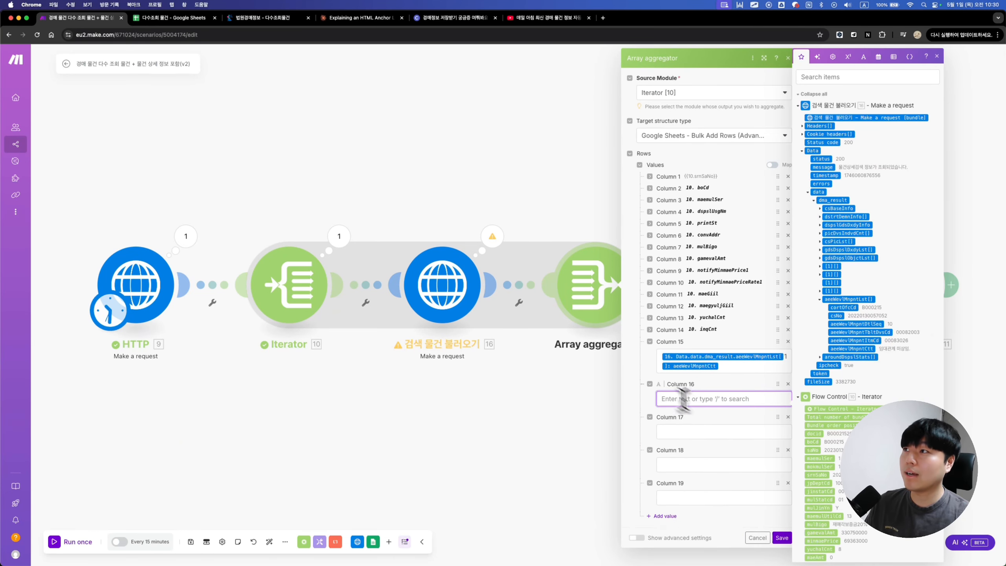
pyautogui.click(254, 17)
# Step: Scroll through the aeeWevlMnpntLst appraisal entries in the court-auction Response pane, then reopen Make's Column 15 mapping
pyautogui.scroll(-1, 169, 197)
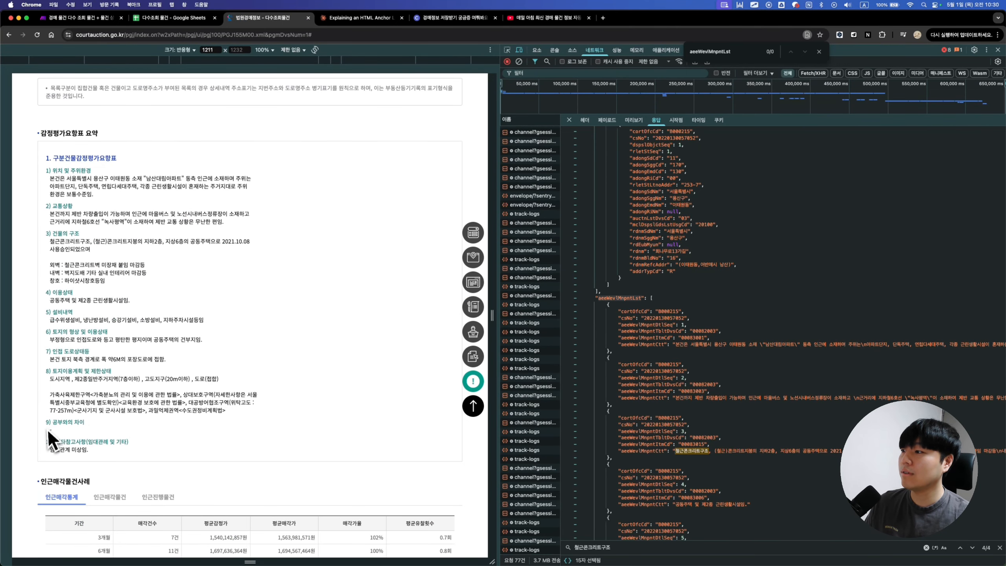
pyautogui.scroll(-4, 700, 400)
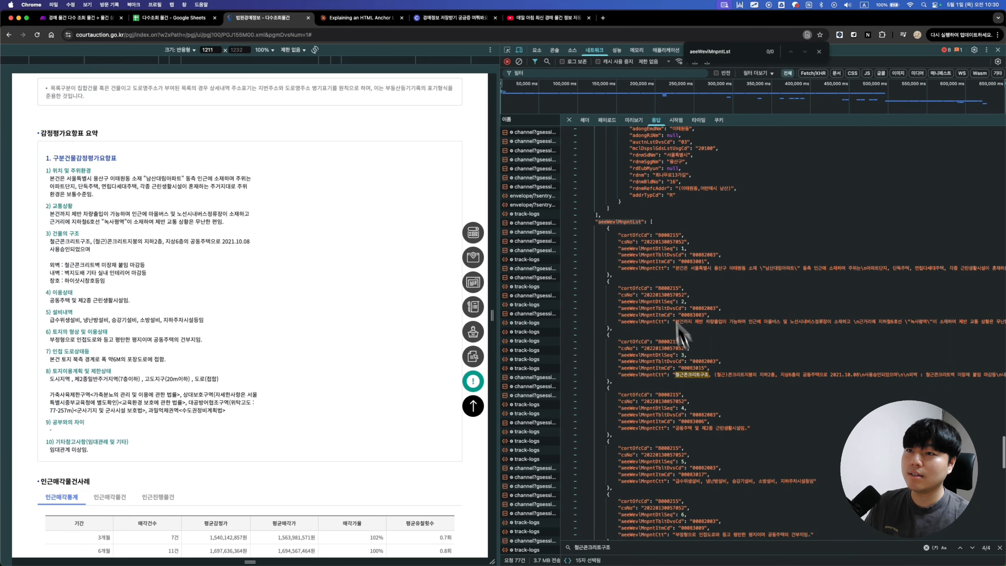
pyautogui.scroll(-3, 654, 300)
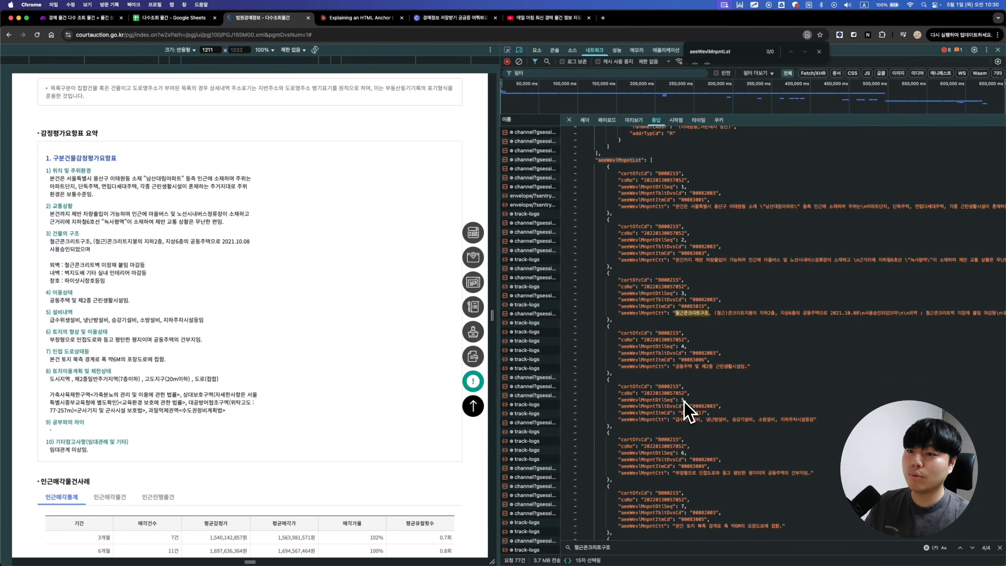
pyautogui.scroll(-4, 688, 411)
pyautogui.scroll(-5, 686, 438)
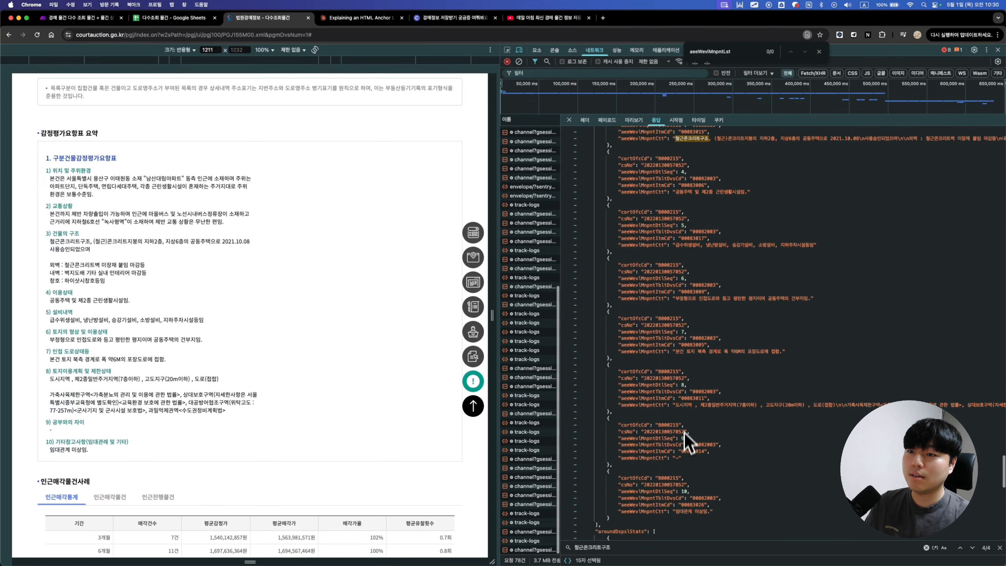
pyautogui.click(96, 18)
pyautogui.click(735, 372)
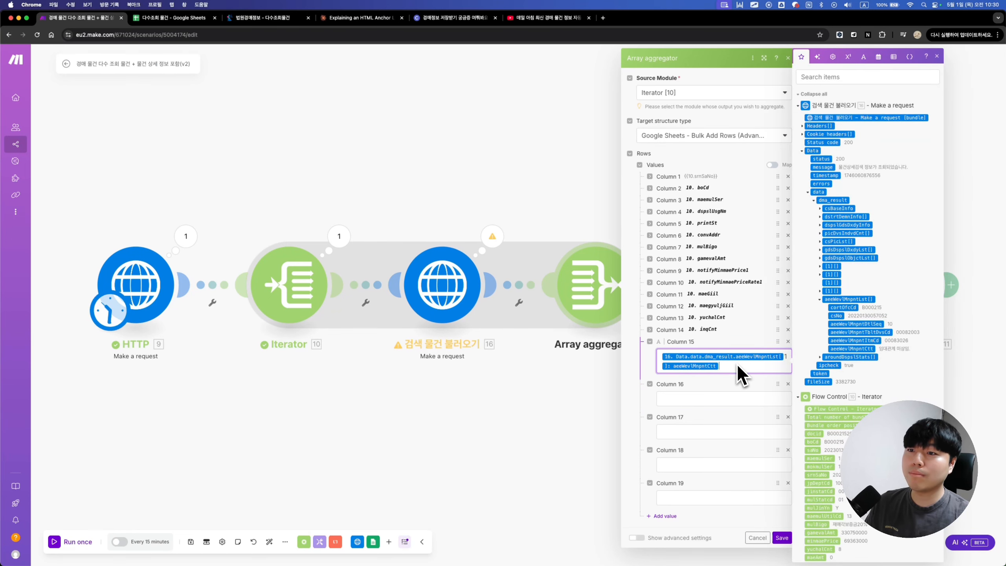
# Step: Clear Column 15's mapping and delete the surplus value rows from the Array aggregator
pyautogui.press('BackSpace')
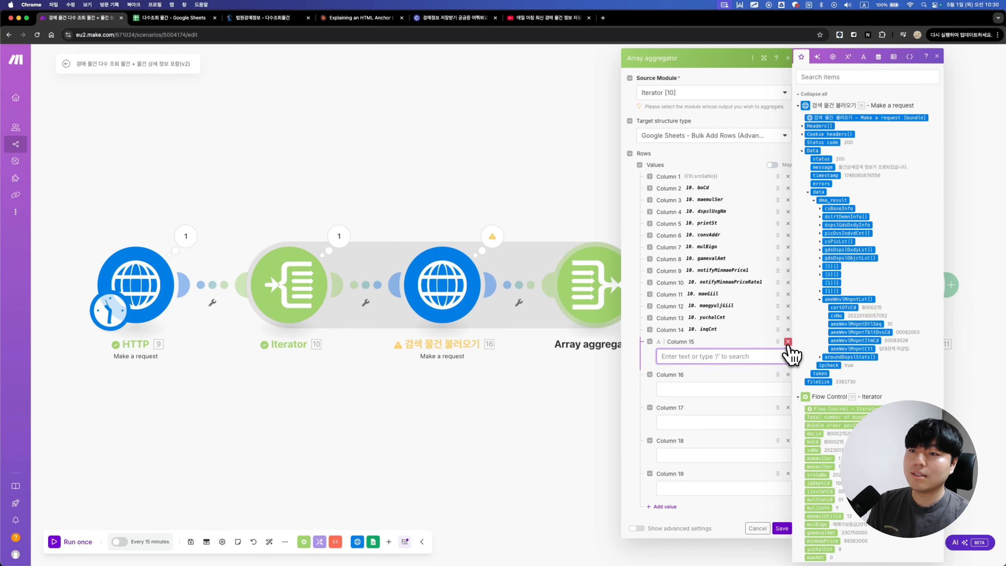
pyautogui.click(788, 343)
pyautogui.click(789, 350)
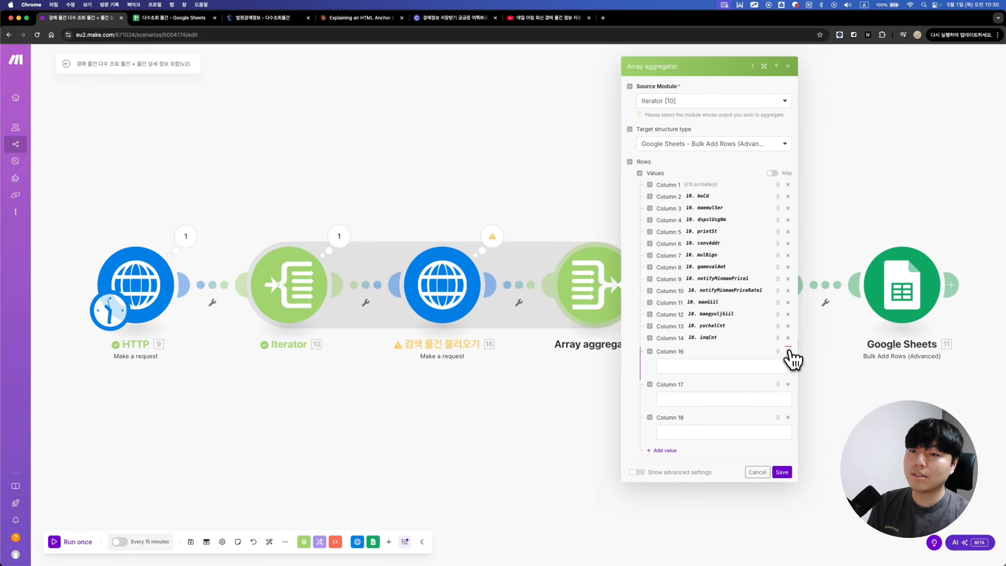
pyautogui.click(789, 366)
pyautogui.click(789, 390)
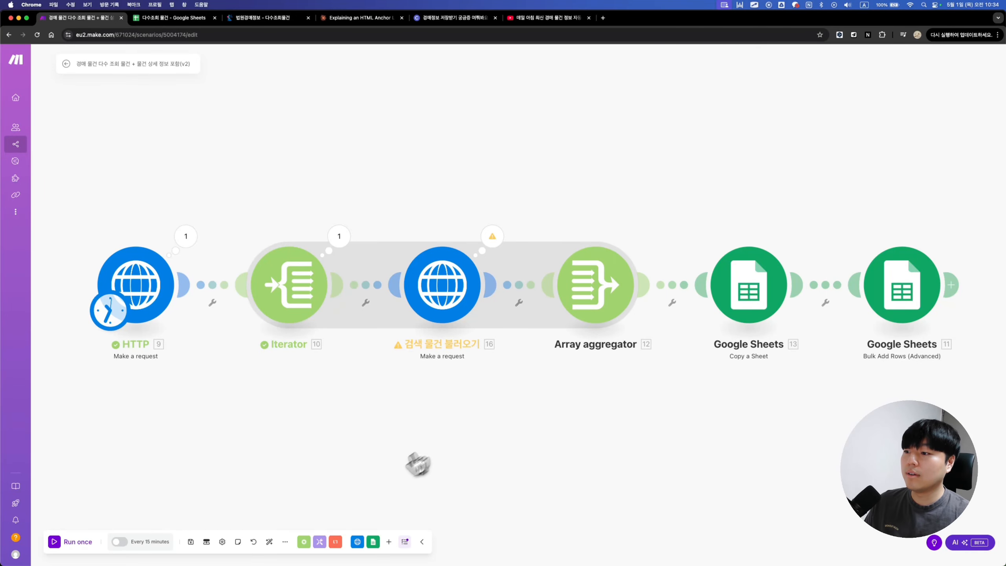
# Step: Insert a Tools 'Set multiple variables' module before the Array aggregator and auto-align the chain
pyautogui.click(319, 546)
pyautogui.scroll(-1, 325, 483)
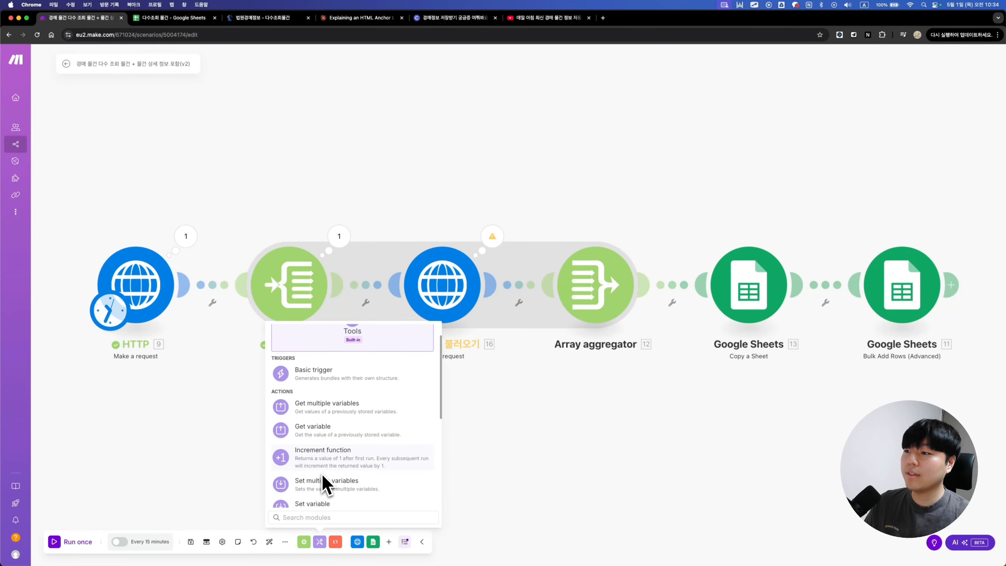
pyautogui.click(324, 481)
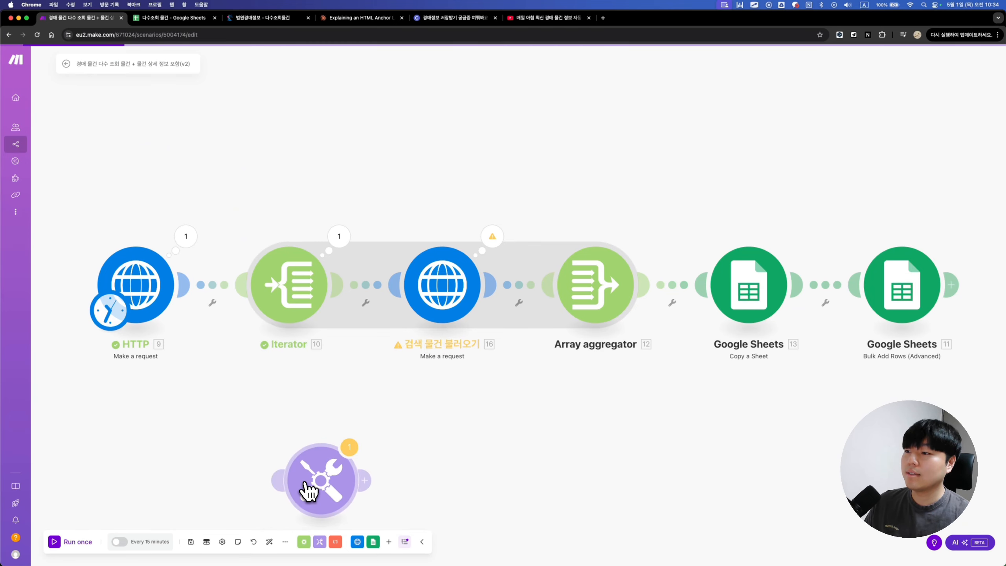
pyautogui.moveTo(311, 485); pyautogui.dragTo(515, 310)
pyautogui.click(269, 542)
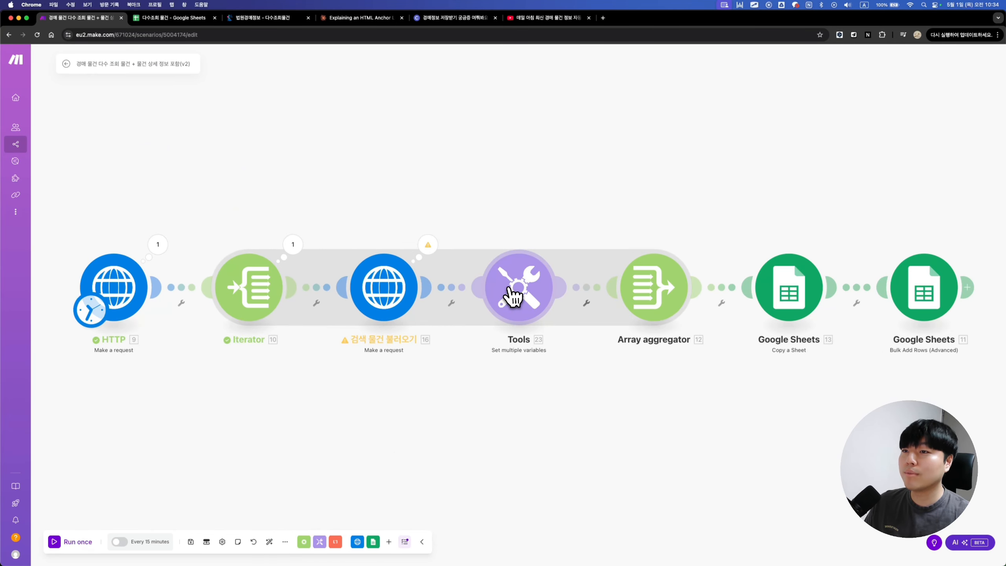
pyautogui.click(515, 297)
# Step: Add variable items named after the court auction appraisal headings, starting with 위치 및 주위환경
pyautogui.click(590, 297)
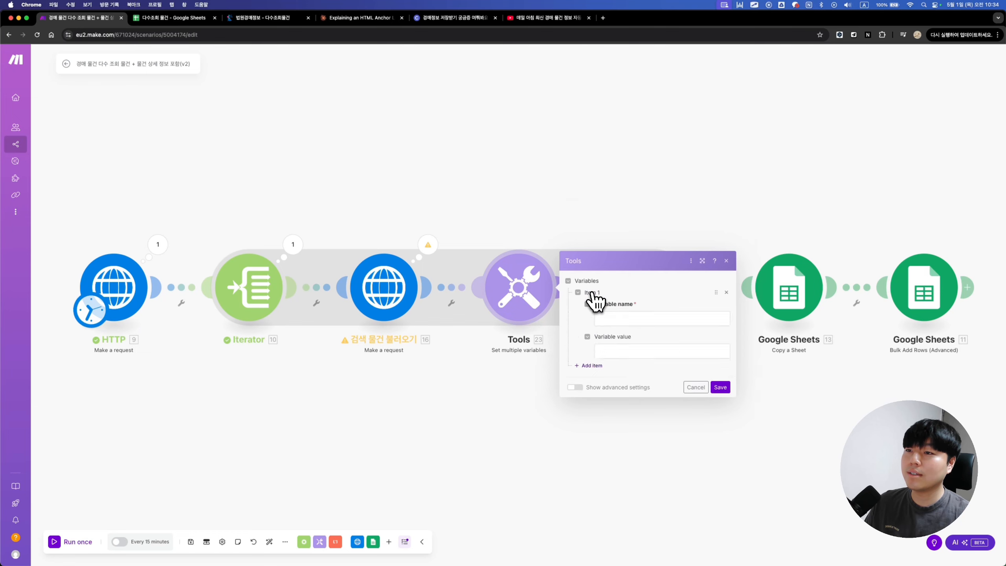
pyautogui.click(636, 277)
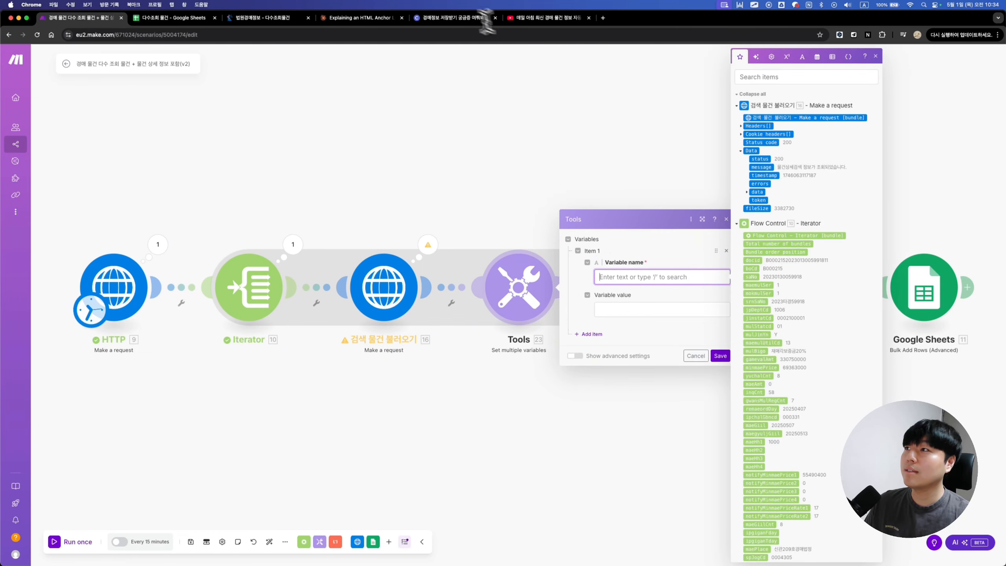
pyautogui.click(261, 19)
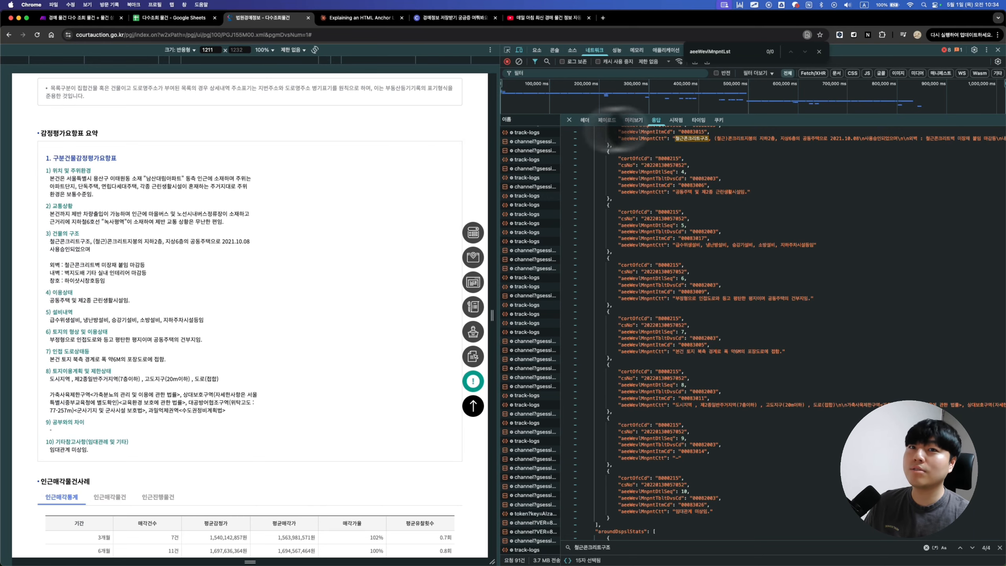
pyautogui.click(999, 50)
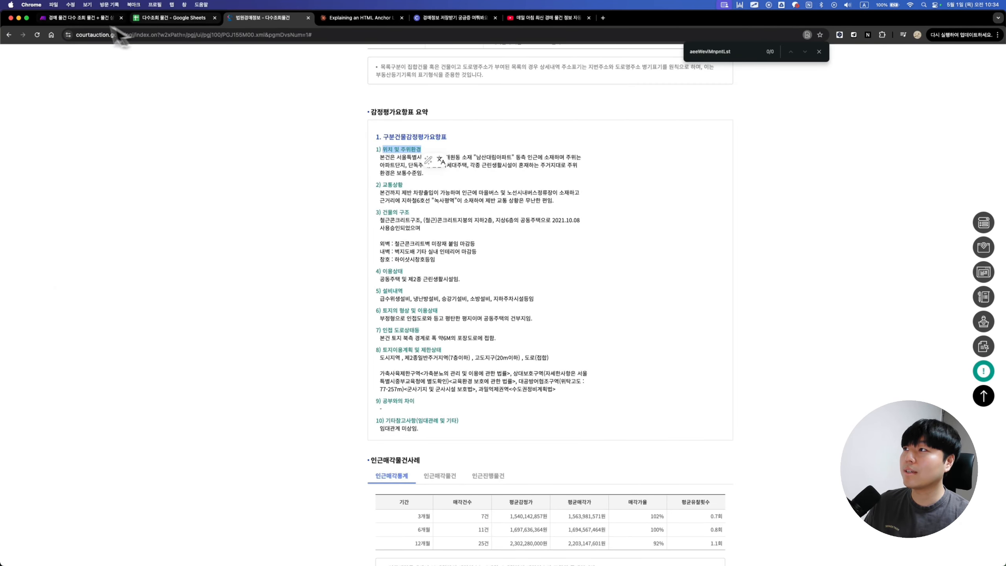
pyautogui.click(81, 18)
pyautogui.write('위치 및 주위환경')
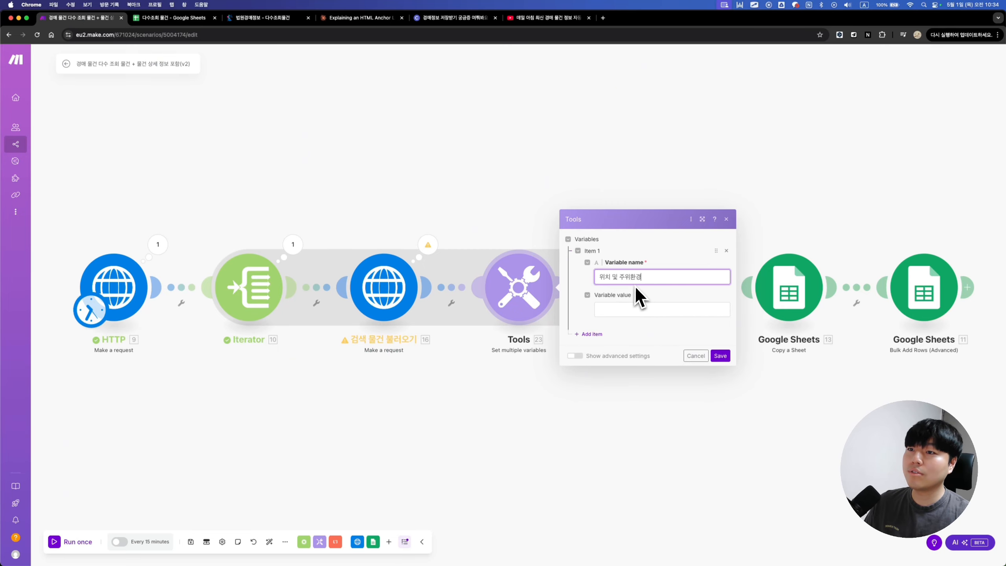
pyautogui.click(591, 334)
pyautogui.click(259, 19)
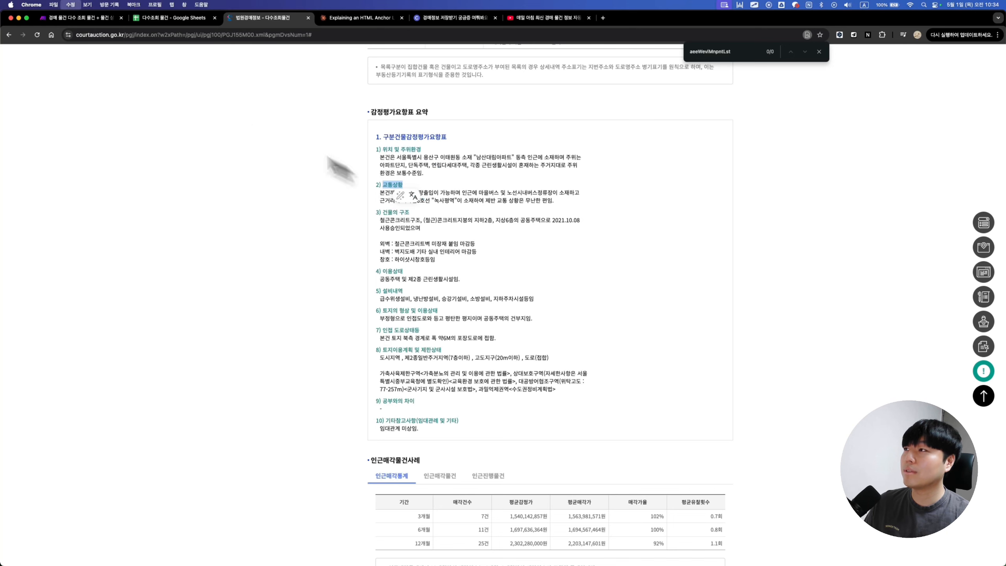
pyautogui.click(81, 18)
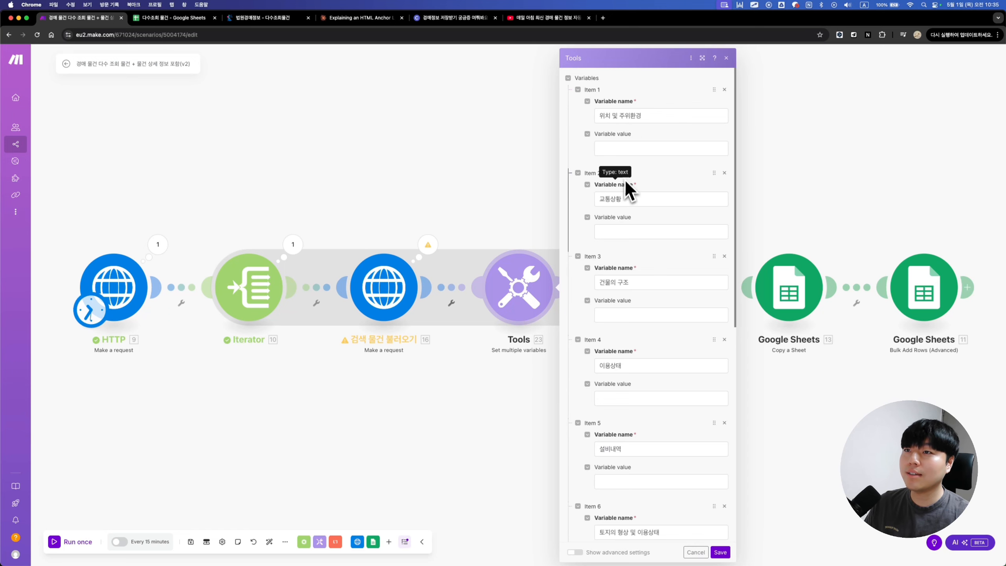
pyautogui.click(614, 150)
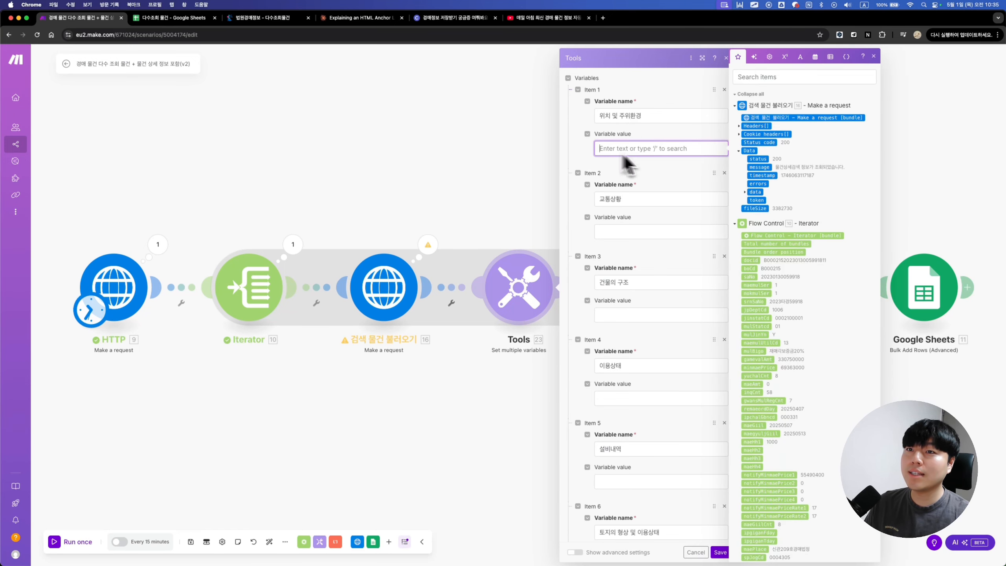
# Step: Map Item 1's value to aeeWevlMnpntLst entry 1's aeeWevlMnpntCtt
pyautogui.click(745, 192)
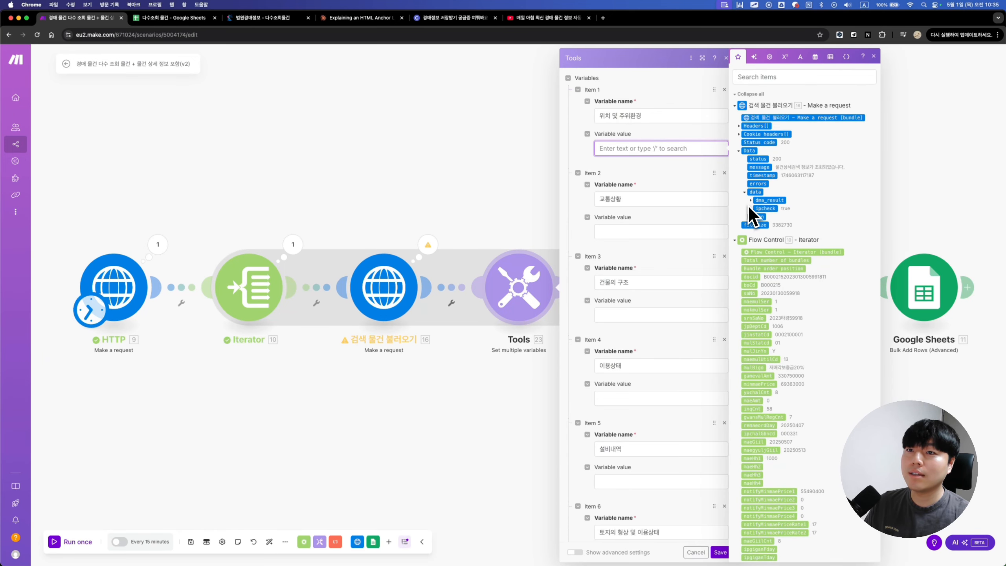
pyautogui.click(754, 201)
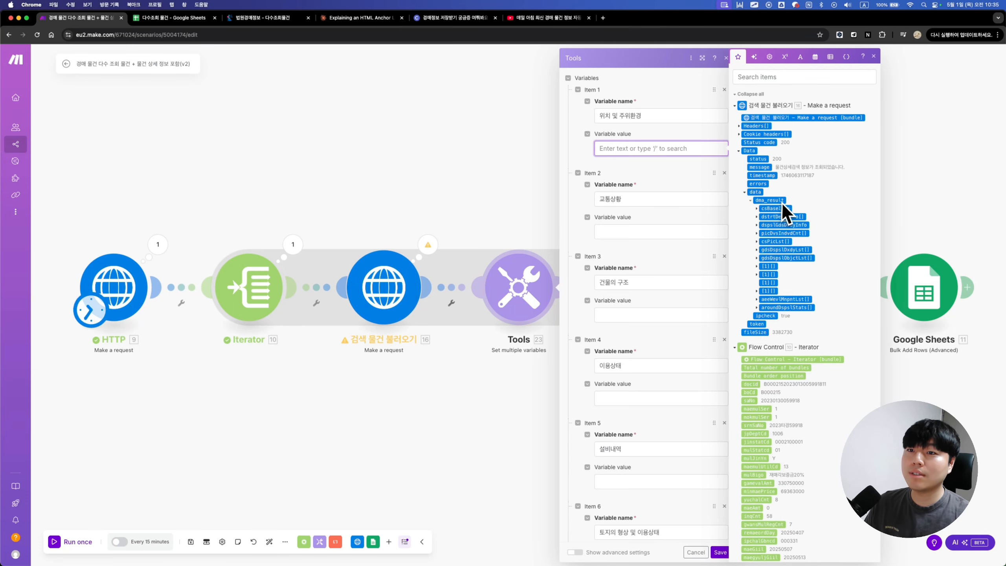
pyautogui.click(758, 300)
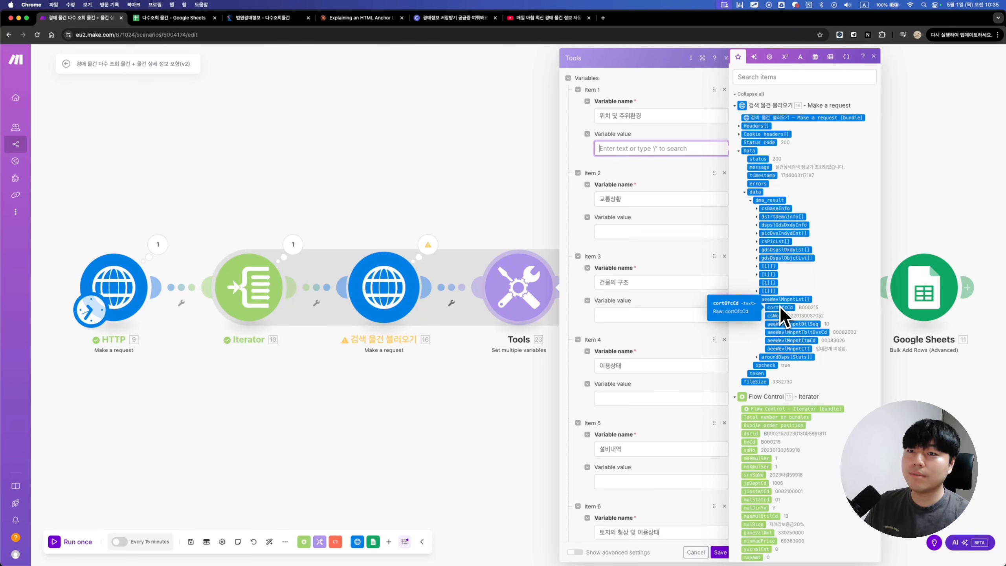
pyautogui.click(809, 349)
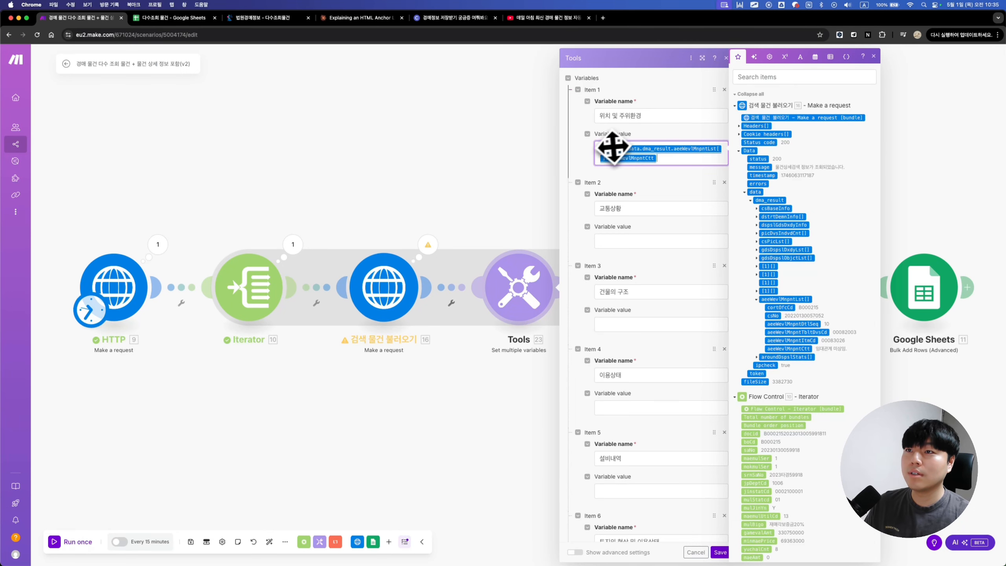
pyautogui.write('1')
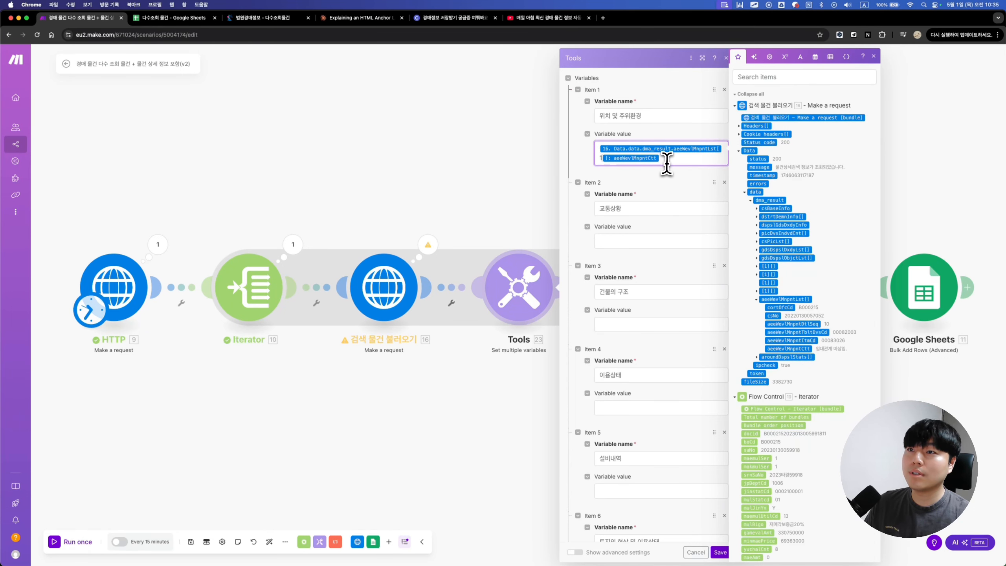
# Step: Paste the aeeWevlMnpntCtt mapping into Items 2–10 with indexes 2–10 and save the module
pyautogui.click(609, 240)
pyautogui.write('16. Data.data.dma_result.aeeWevlMnpntLst[1]: aeeWevlMnpntCtt')
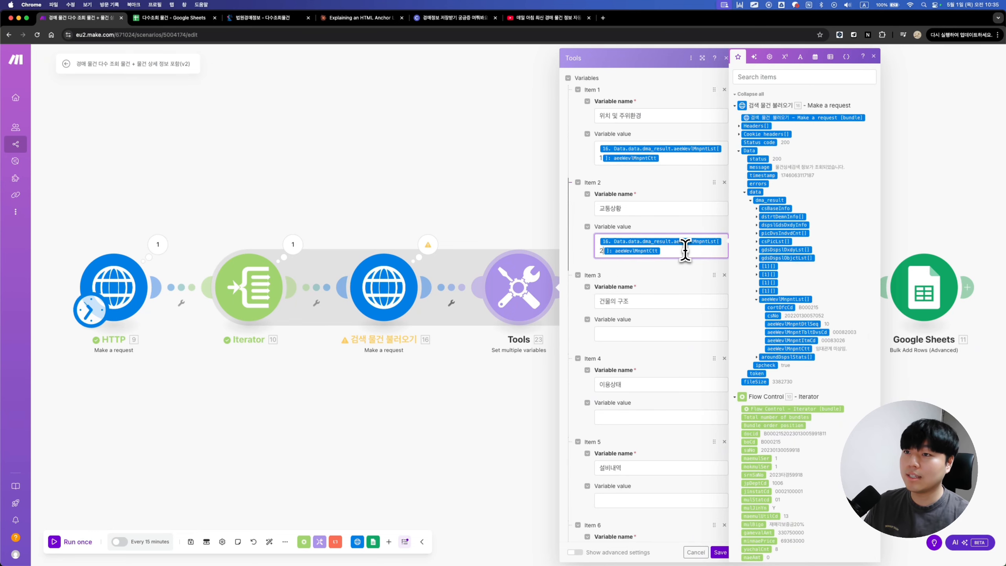
pyautogui.click(652, 335)
pyautogui.hotkey('ctrl', 'v')
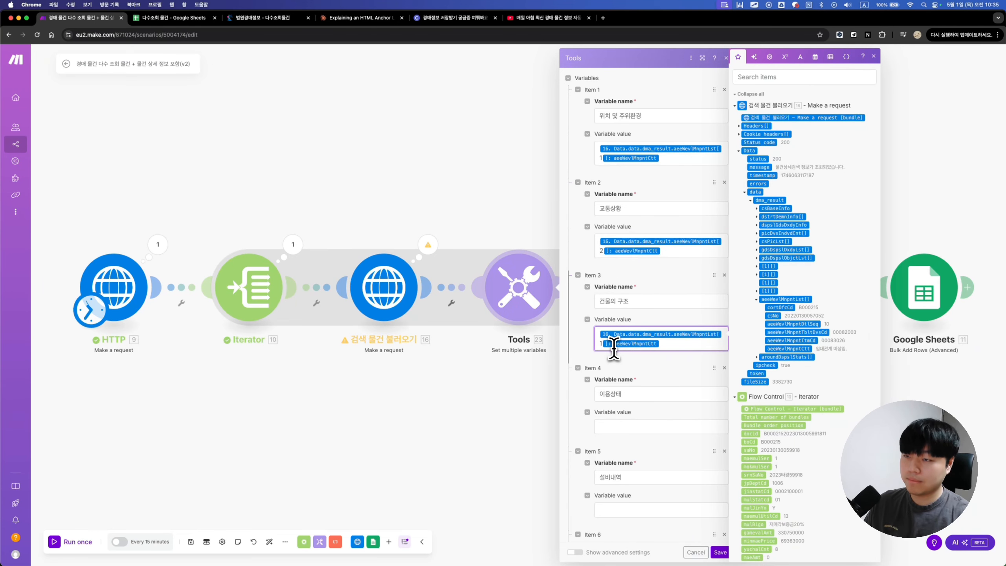
pyautogui.scroll(-4, 614, 348)
pyautogui.click(604, 285)
pyautogui.hotkey('ctrl', 'v')
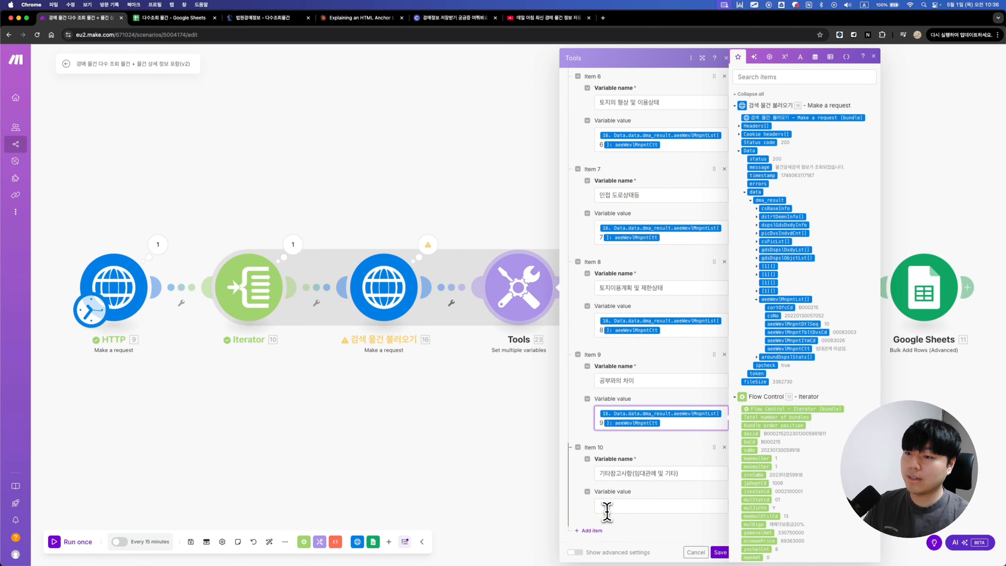
pyautogui.click(607, 512)
pyautogui.hotkey('ctrl', 'v')
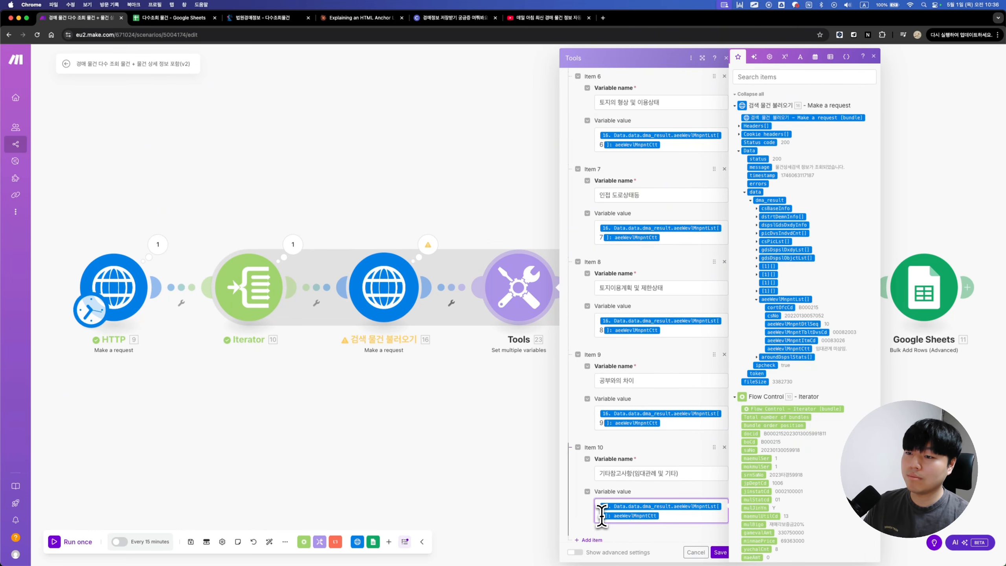
pyautogui.write('0')
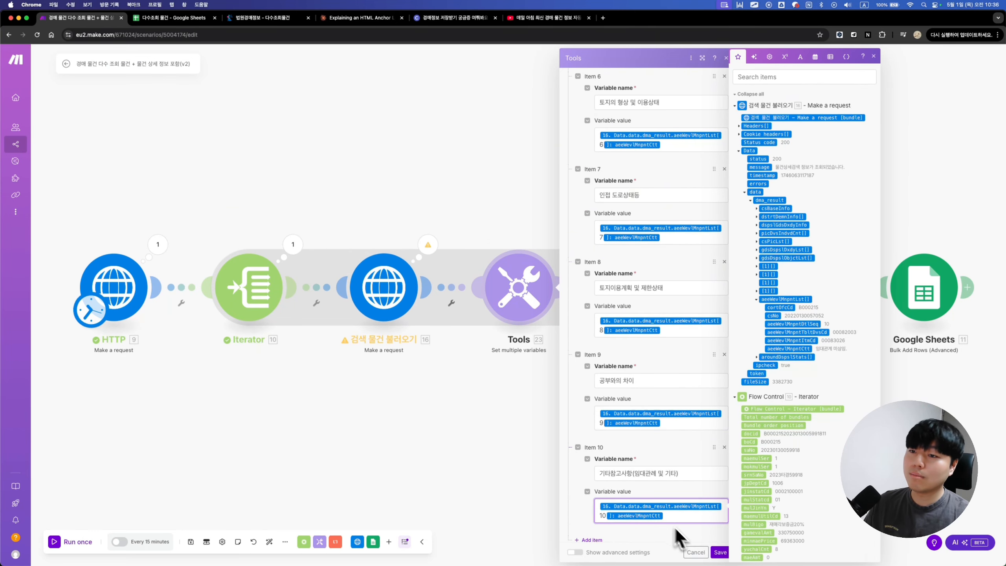
pyautogui.click(720, 553)
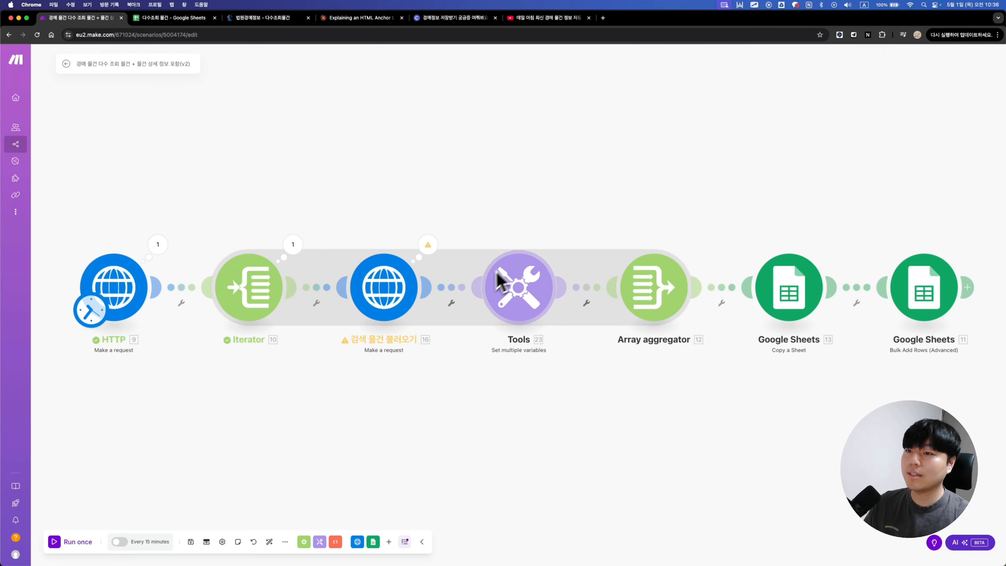
pyautogui.click(656, 312)
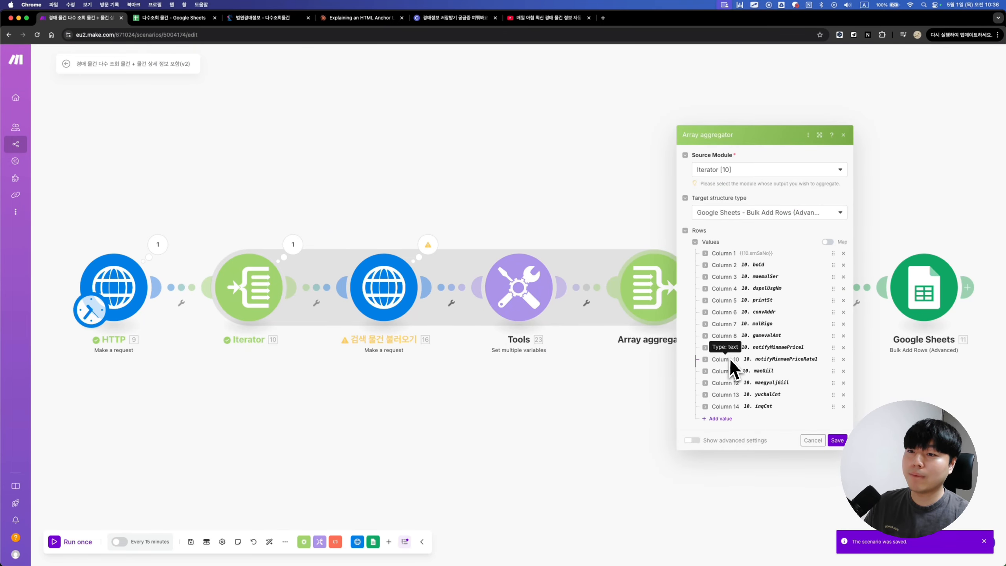
# Step: Fill a new Column 15 with ten heading labels (위치 및 주위환경, 교통상황, …), each followed by its variable, then save
pyautogui.click(720, 418)
pyautogui.click(737, 418)
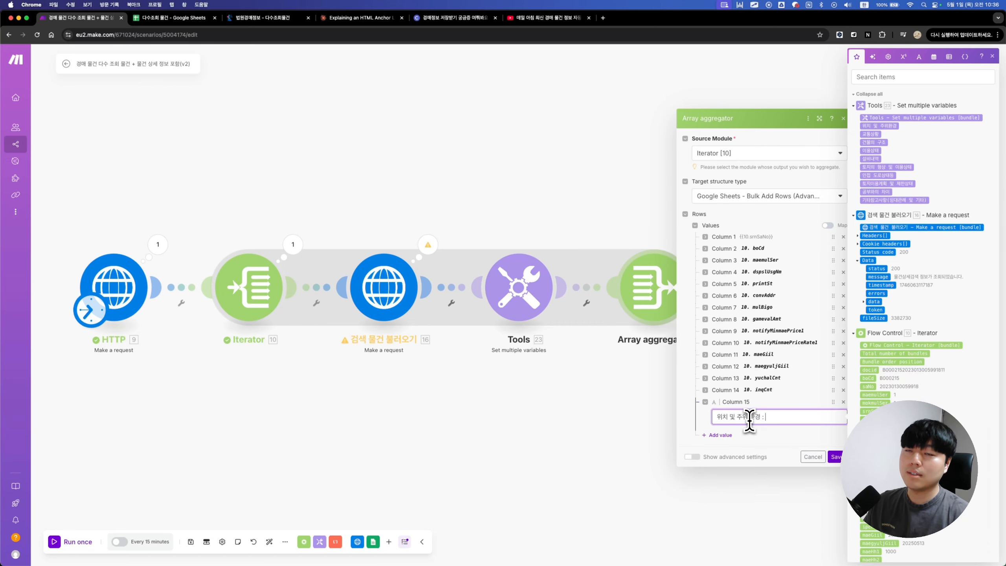
pyautogui.click(878, 126)
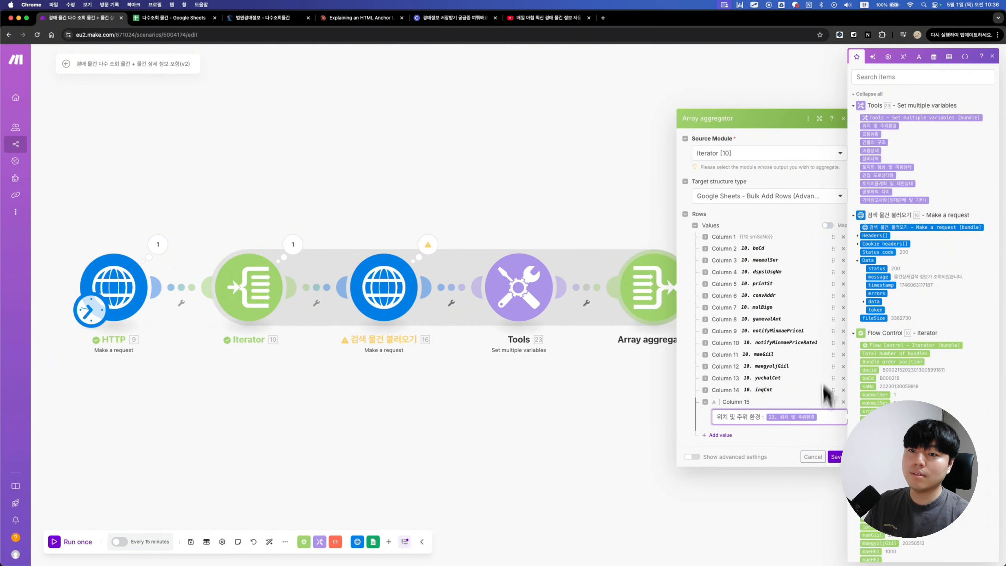
pyautogui.press('Return')
pyautogui.write('ㄱㅛ')
pyautogui.write('통상황 :')
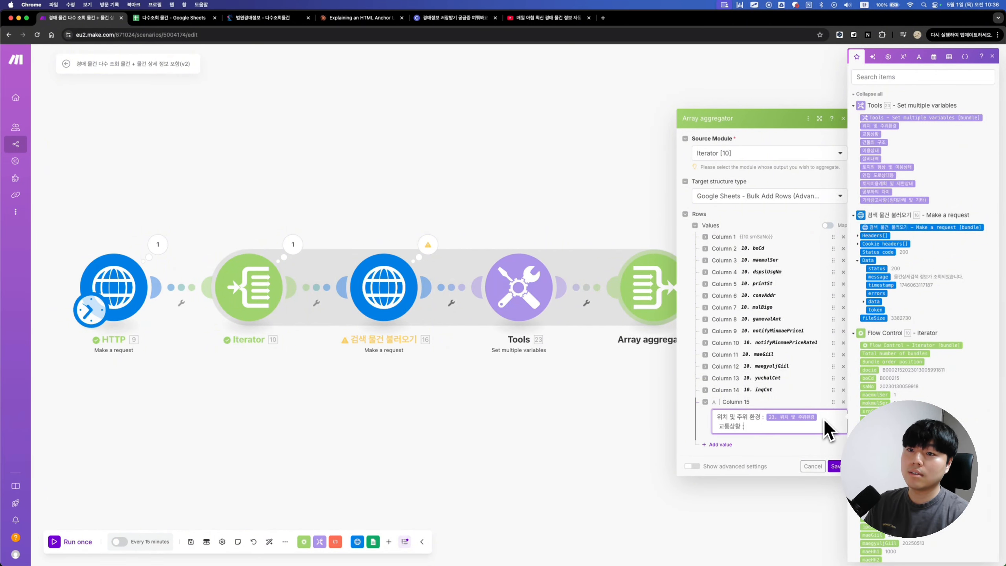
pyautogui.click(871, 134)
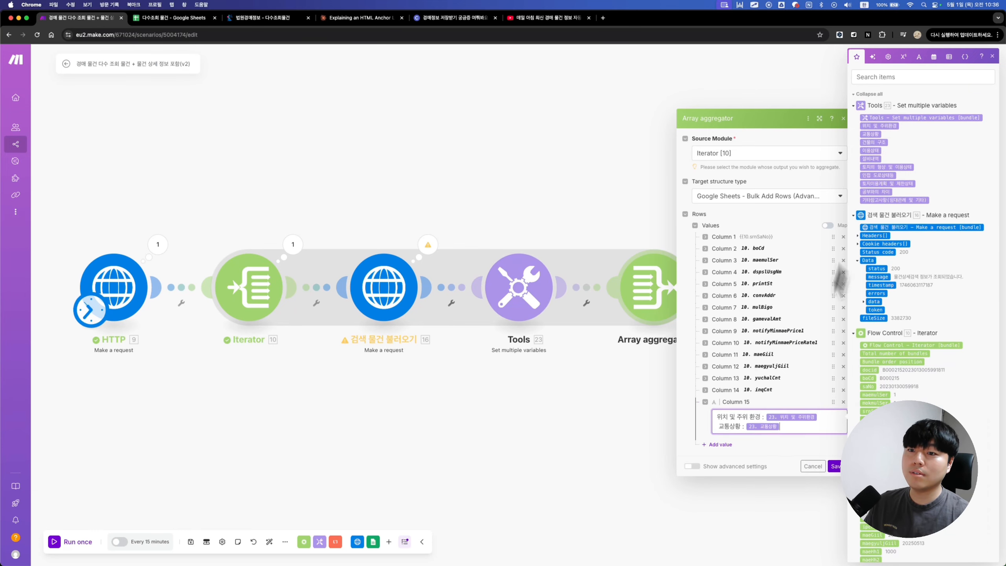
pyautogui.hotkey('ctrl', 'v')
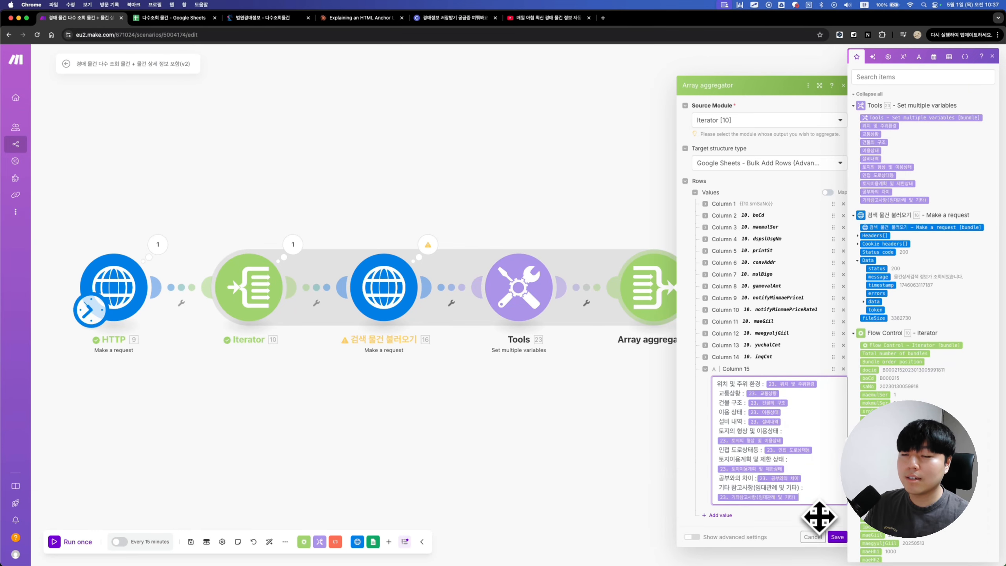
pyautogui.click(837, 537)
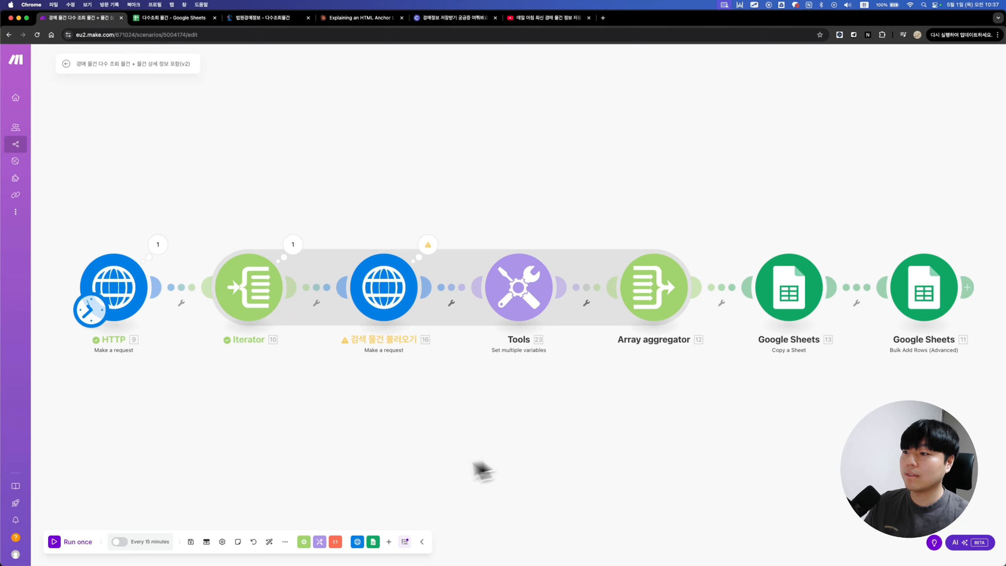
# Step: Save and run the scenario once, then check the Tools and HTTP module outputs
pyautogui.press('super+s')
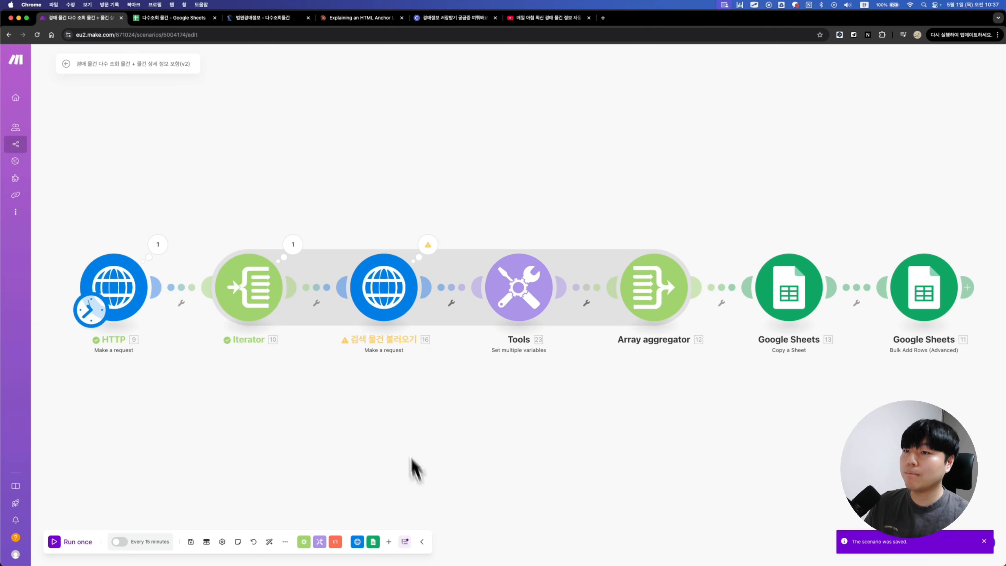
pyautogui.click(60, 540)
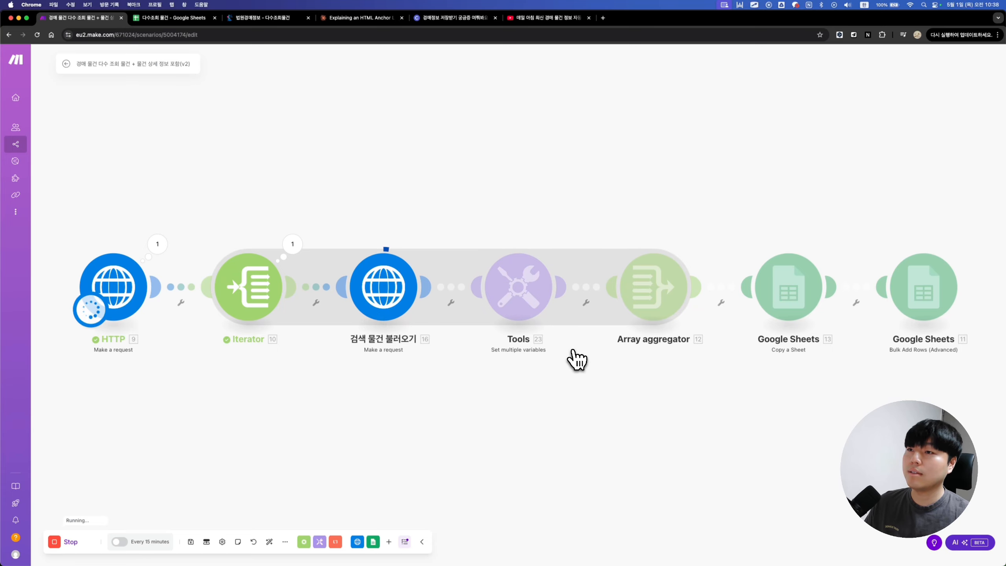
pyautogui.click(565, 242)
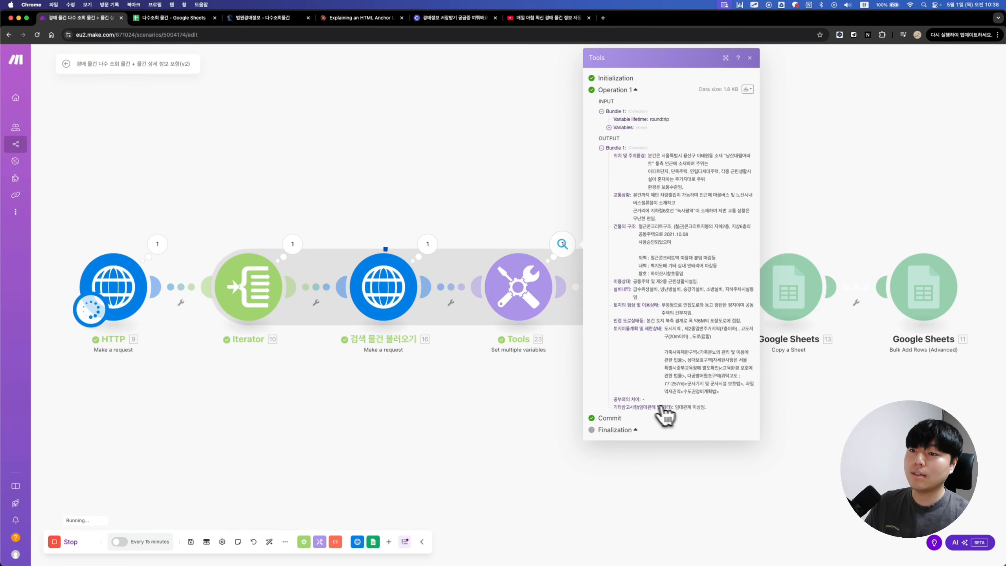
pyautogui.click(750, 59)
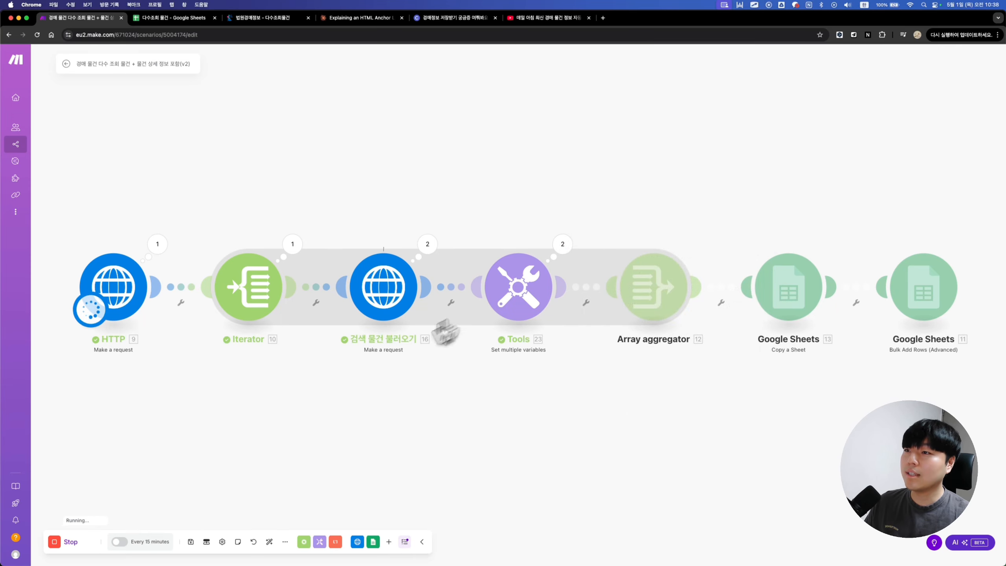
pyautogui.click(160, 245)
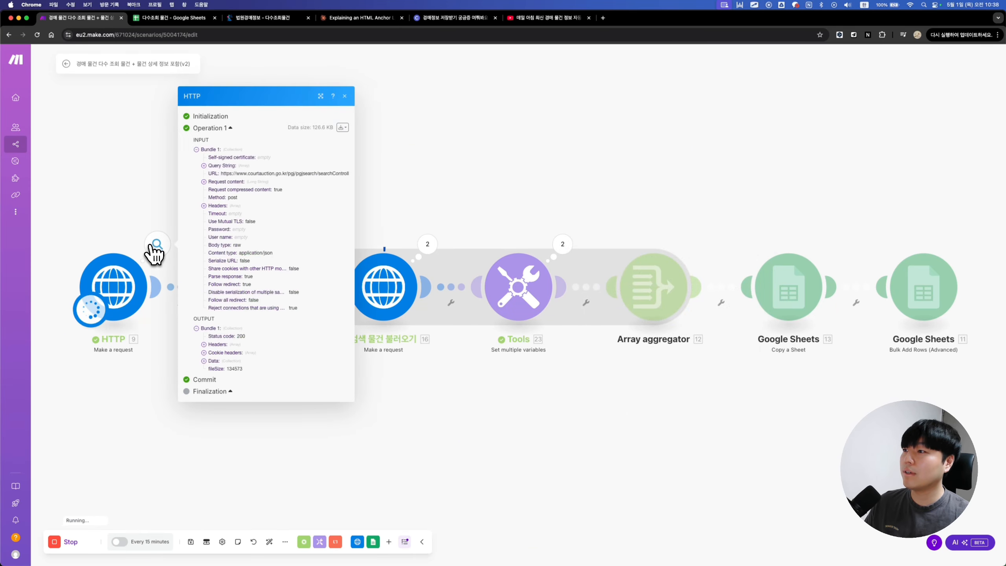
pyautogui.click(345, 97)
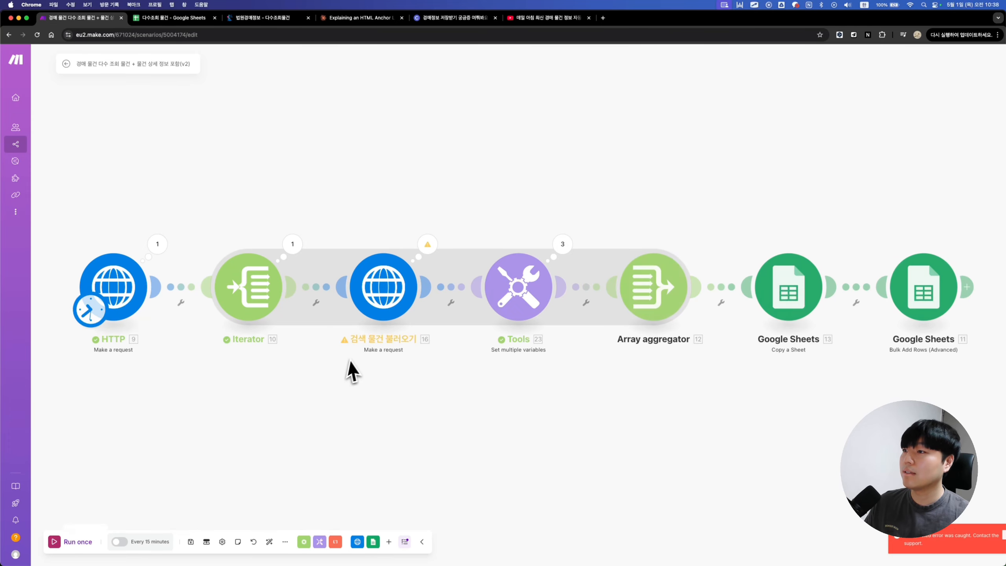
# Step: Filter the Iterator→검색 물건 불러오기 link to Bundle order position equal to 1, then rerun the scenario
pyautogui.click(318, 290)
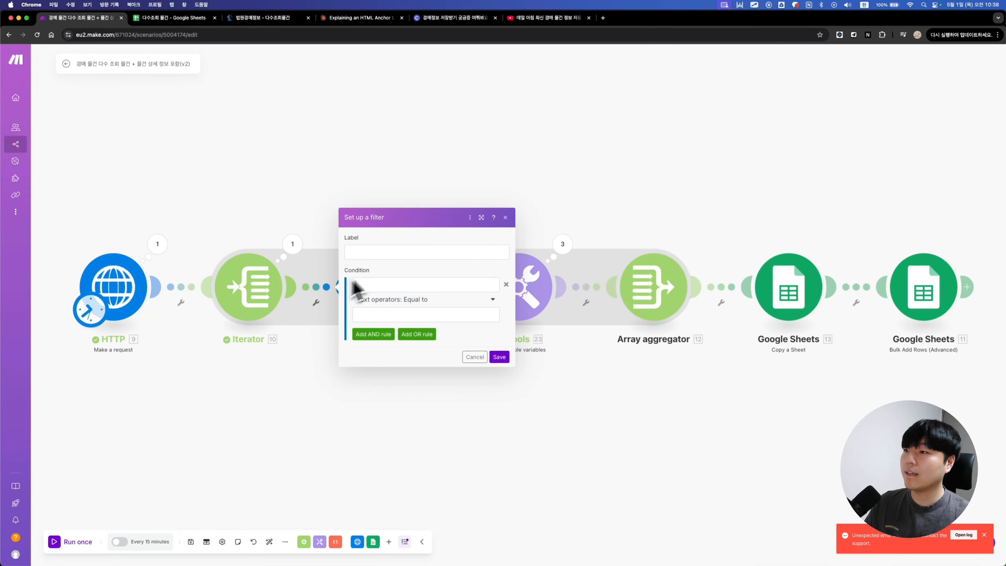
pyautogui.click(388, 284)
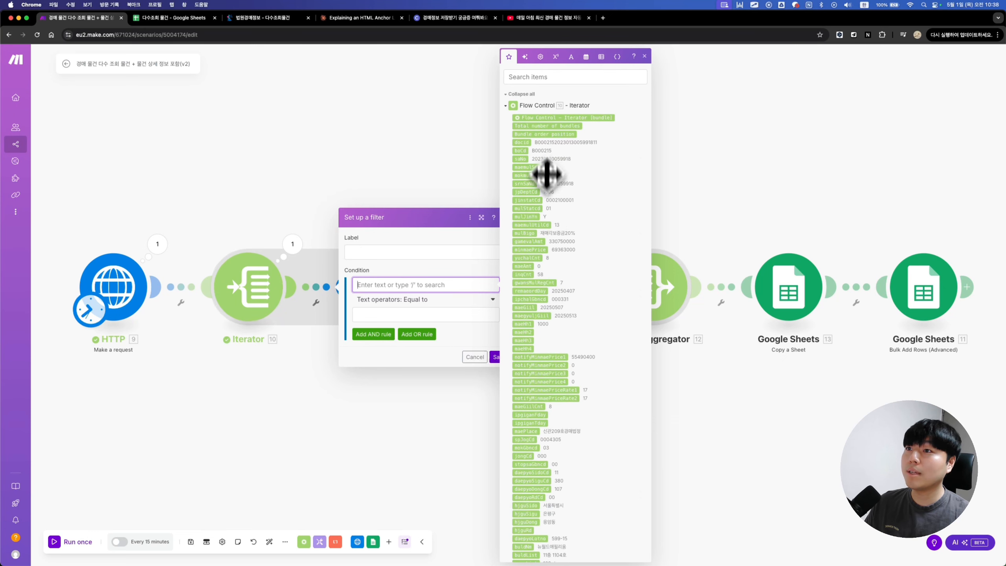
pyautogui.click(545, 134)
pyautogui.click(398, 315)
pyautogui.write('1')
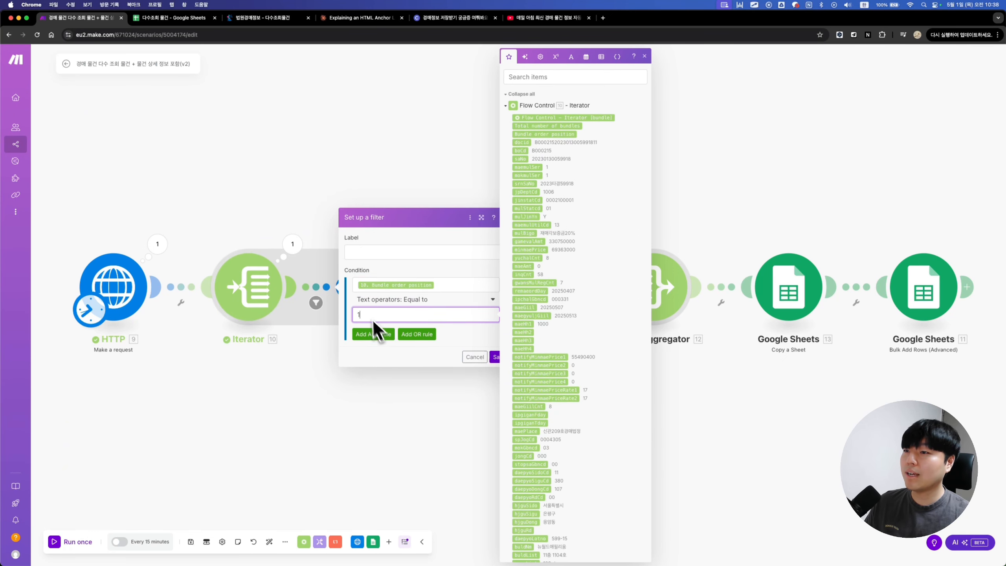
pyautogui.click(495, 358)
pyautogui.click(60, 542)
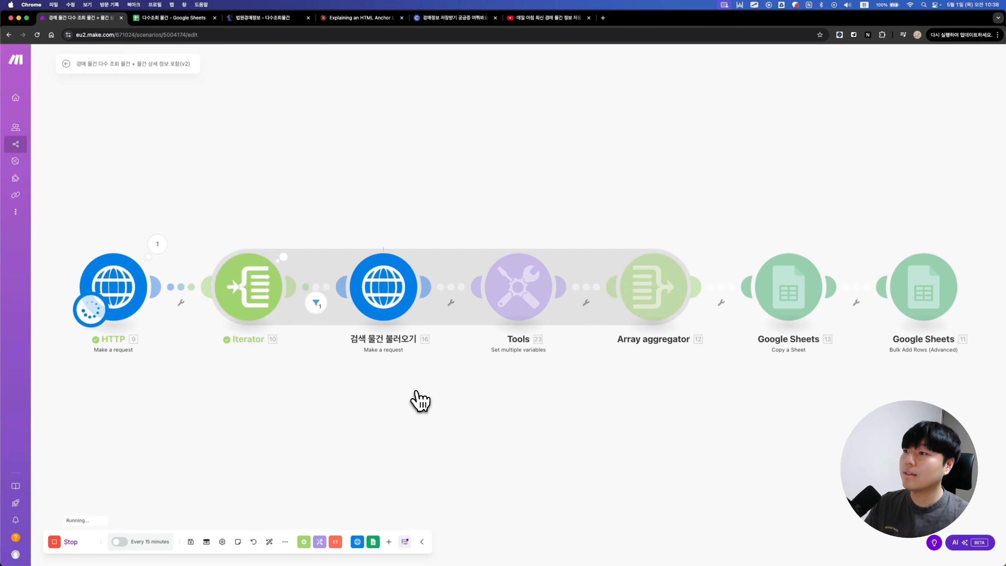
# Step: Check the filter's output and read the Google Sheets 13 error: sheet '2025-05-01' already exists
pyautogui.click(317, 306)
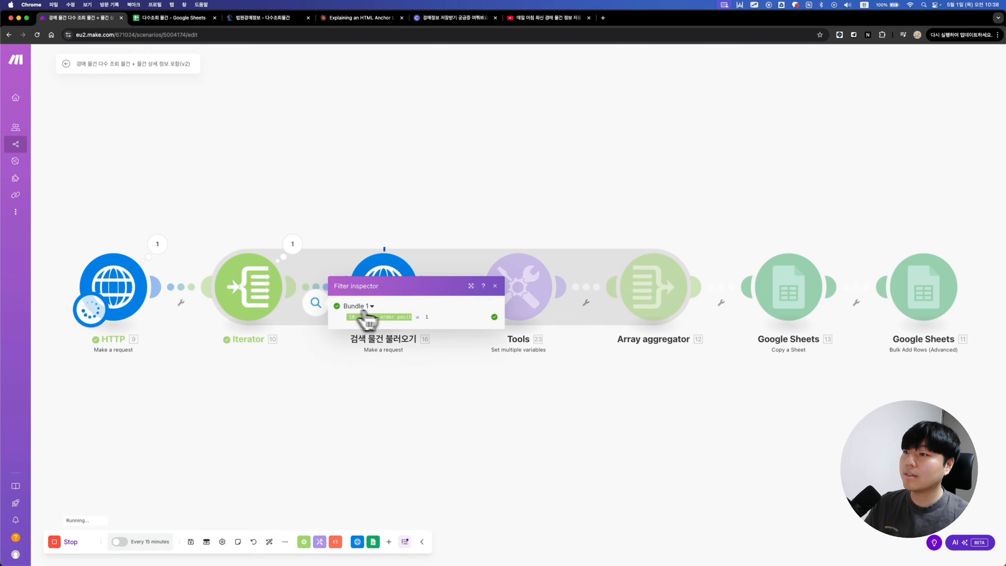
pyautogui.click(495, 286)
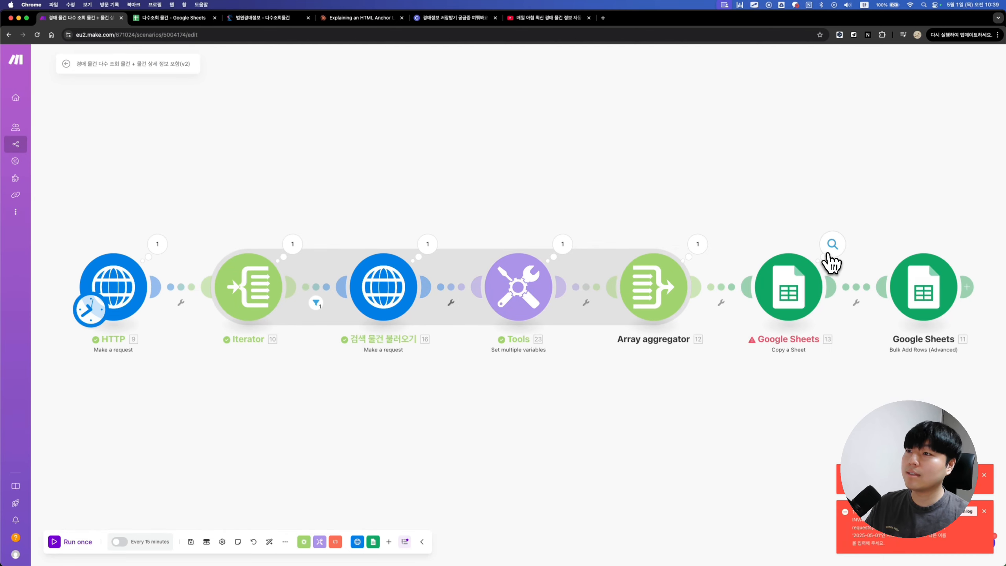
pyautogui.click(833, 245)
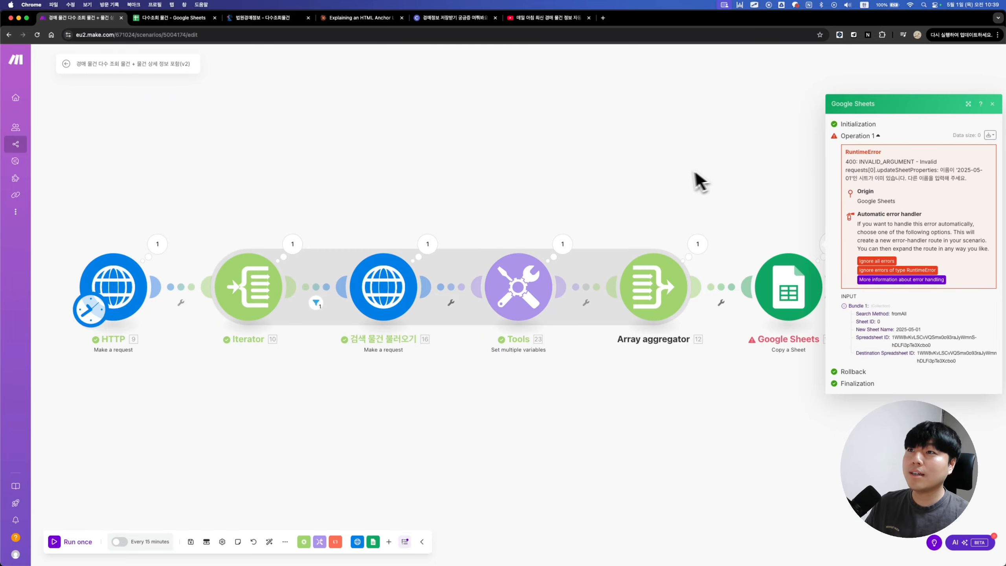
pyautogui.click(681, 171)
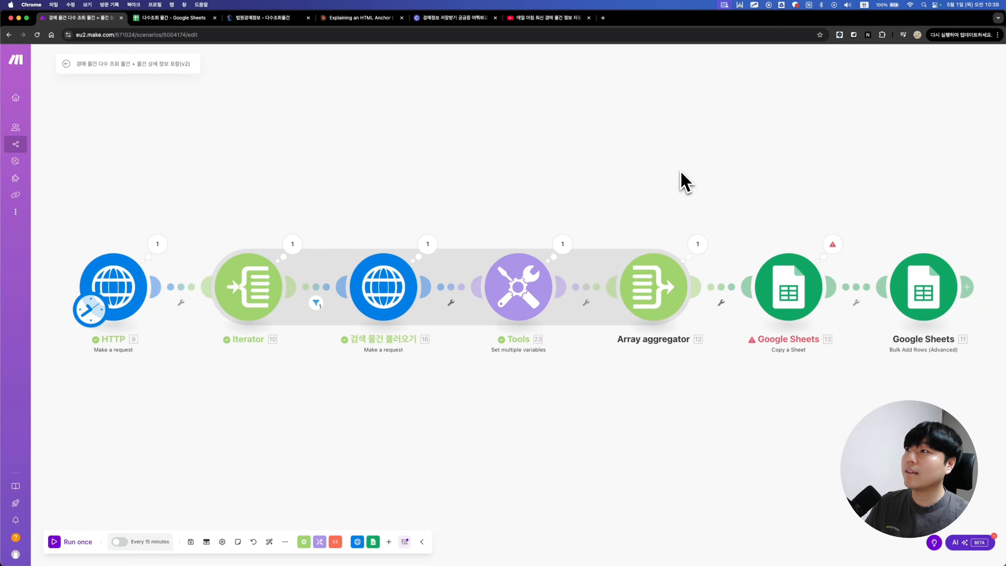
# Step: Delete the 2025-05-01 and 시트1의 사본 sheets from the auction listings spreadsheet
pyautogui.click(170, 18)
pyautogui.rightClick(158, 562)
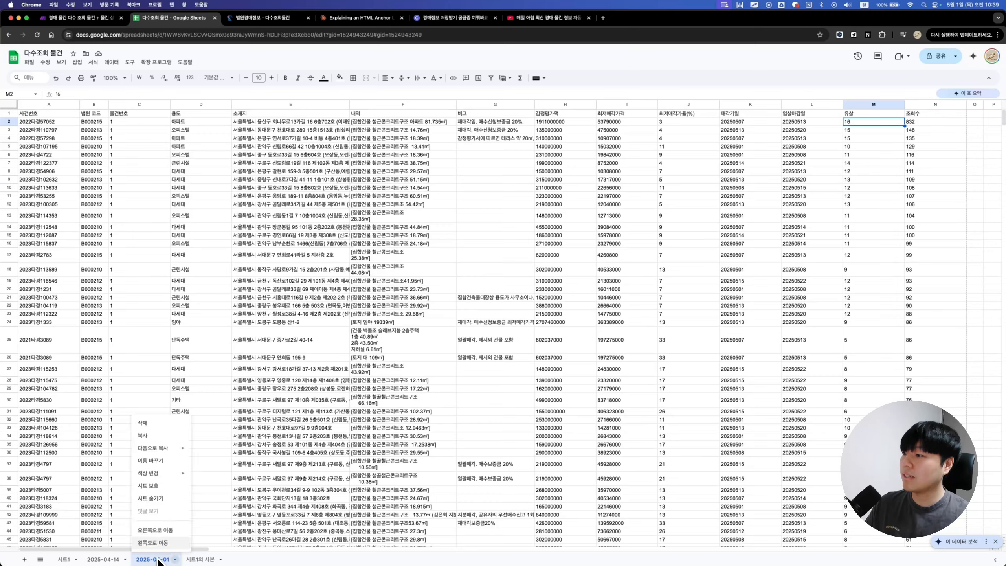
pyautogui.click(160, 434)
pyautogui.click(588, 323)
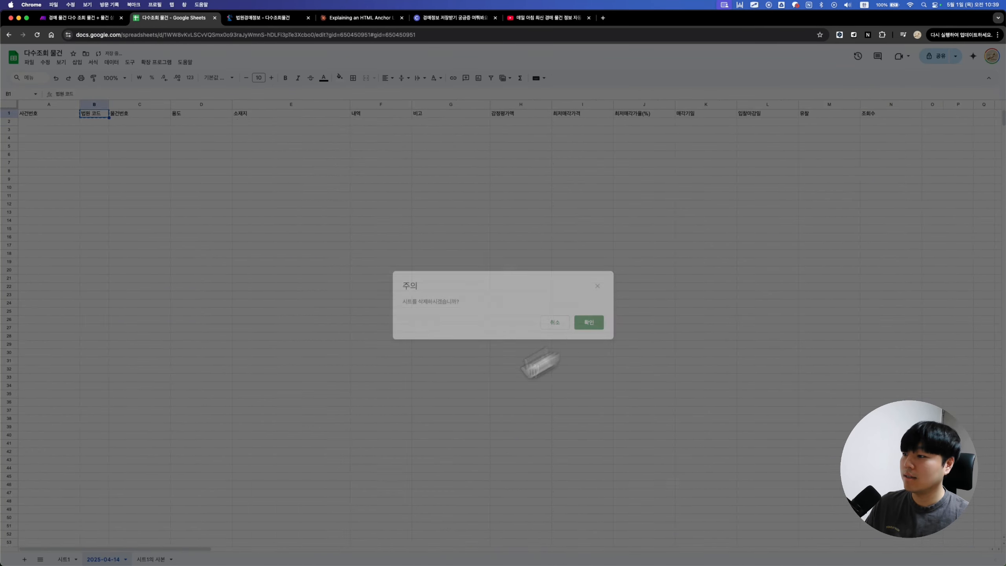
pyautogui.rightClick(155, 560)
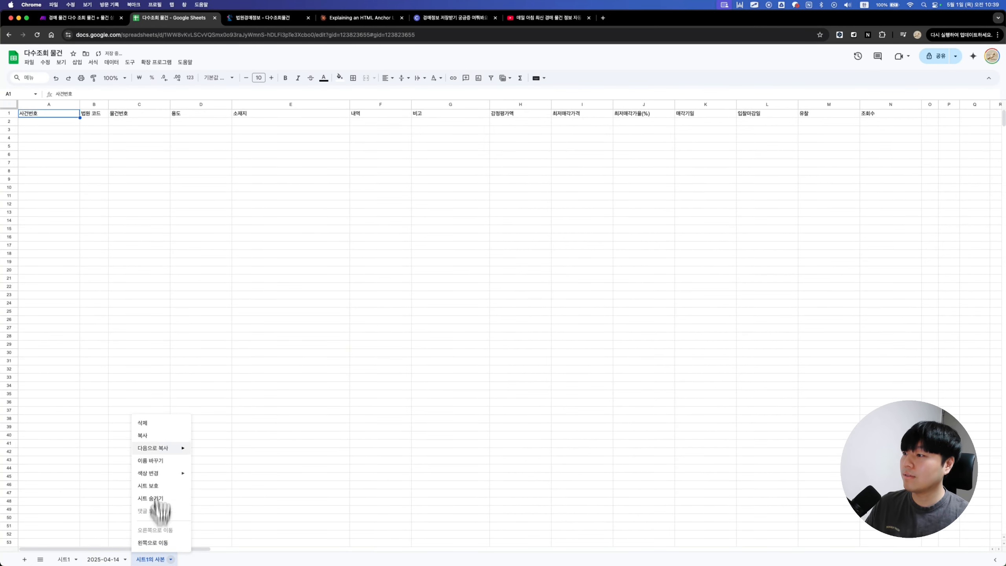
pyautogui.click(160, 424)
pyautogui.click(597, 328)
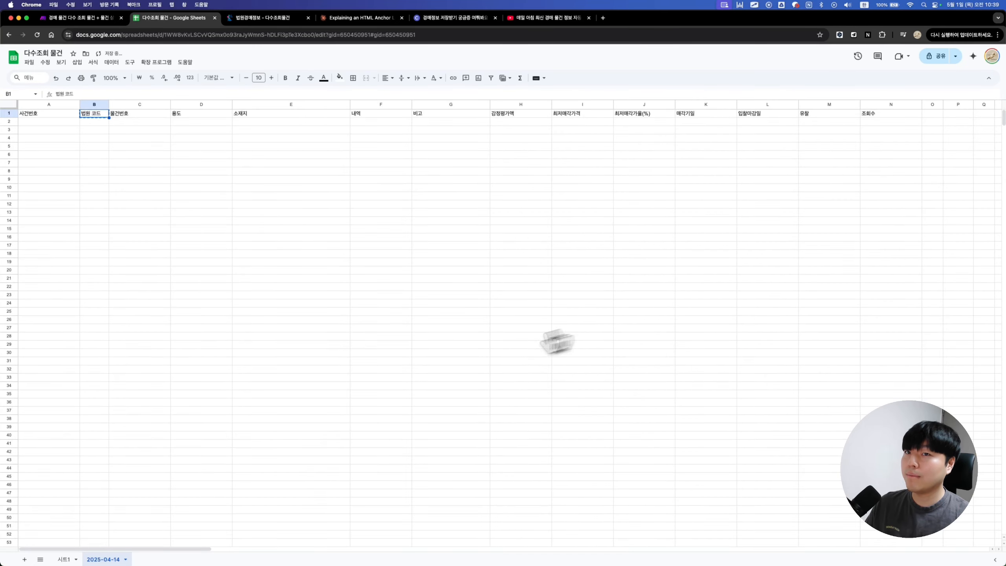
# Step: Copy the 구분건물감정평가요항표 heading from the court auction listing page
pyautogui.click(62, 559)
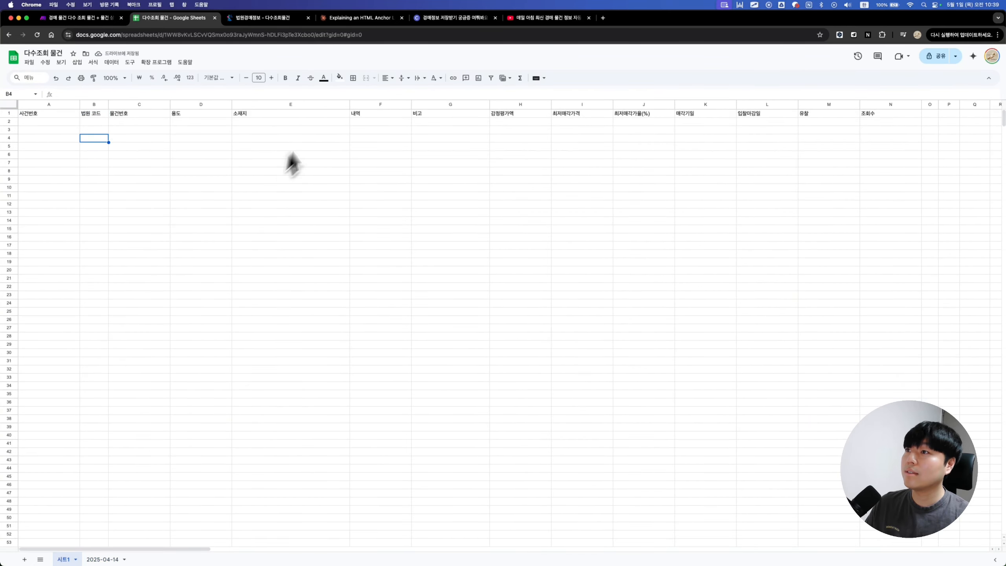
pyautogui.click(324, 121)
pyautogui.hscroll(5, 324, 127)
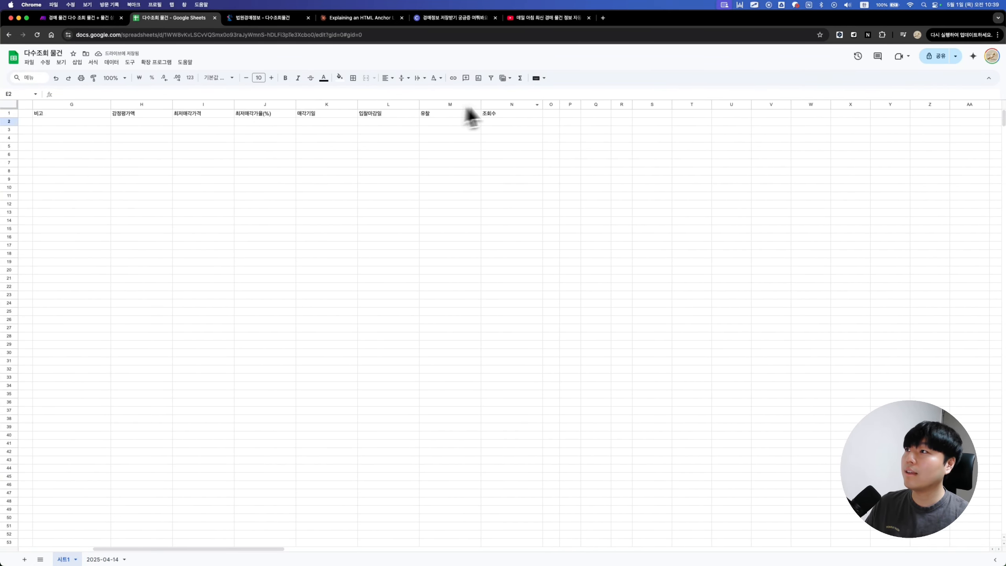
pyautogui.click(243, 20)
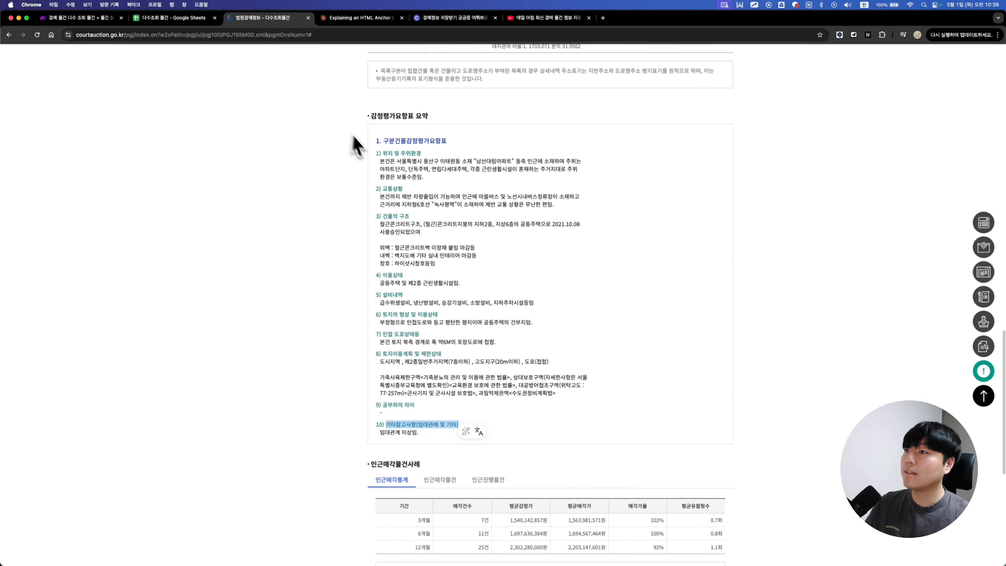
pyautogui.scroll(2, 368, 147)
pyautogui.moveTo(384, 157); pyautogui.dragTo(467, 159)
pyautogui.press('super+c')
pyautogui.click(459, 160)
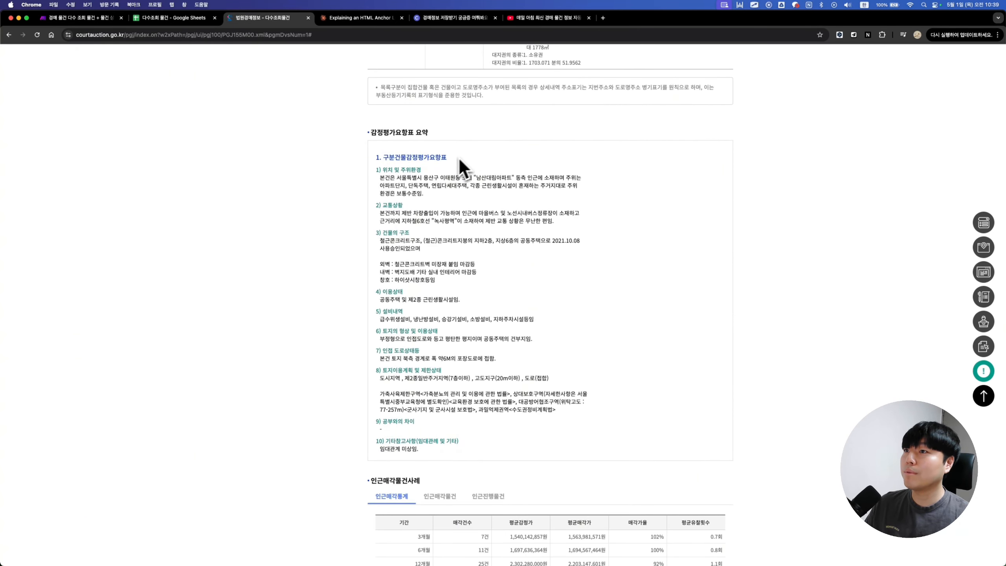
# Step: Paste the heading into O1 of 시트1, widen column O, and rerun the Make scenario
pyautogui.click(170, 18)
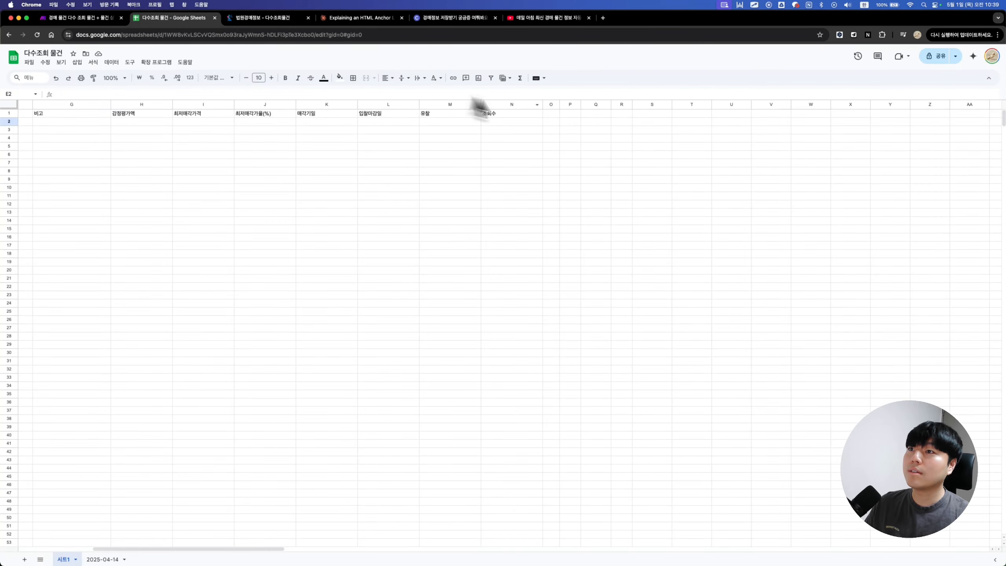
pyautogui.click(552, 114)
pyautogui.press('super+v')
pyautogui.moveTo(559, 104); pyautogui.dragTo(608, 104)
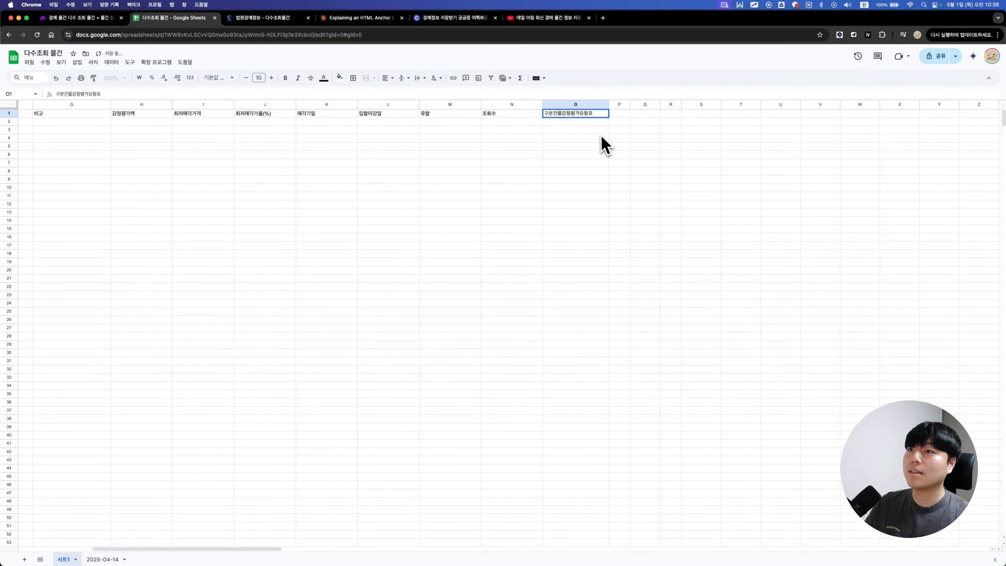
pyautogui.click(102, 18)
pyautogui.click(56, 541)
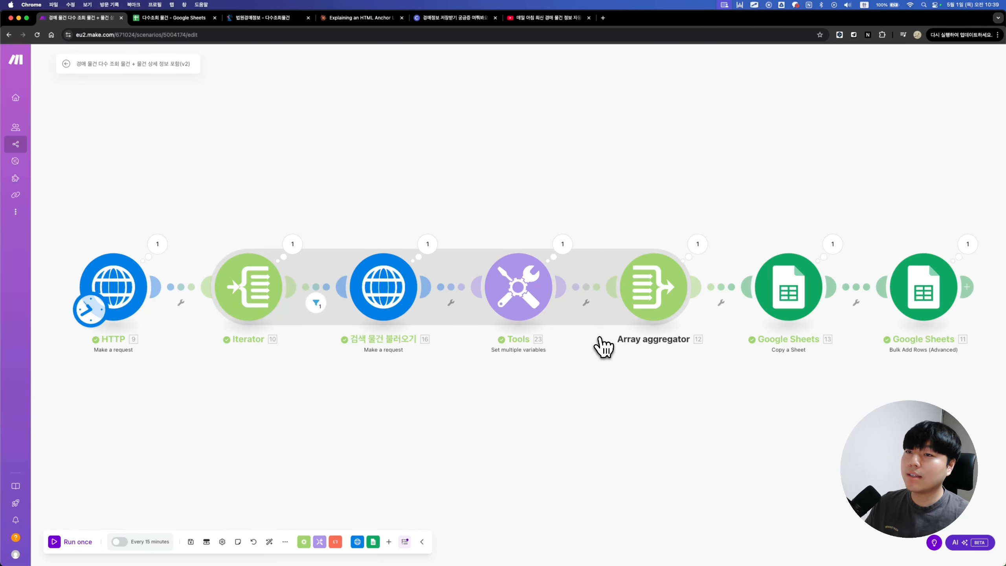
# Step: On the new 2025-05-01 sheet, auto-fit column O to show O2's full appraisal summary
pyautogui.click(168, 18)
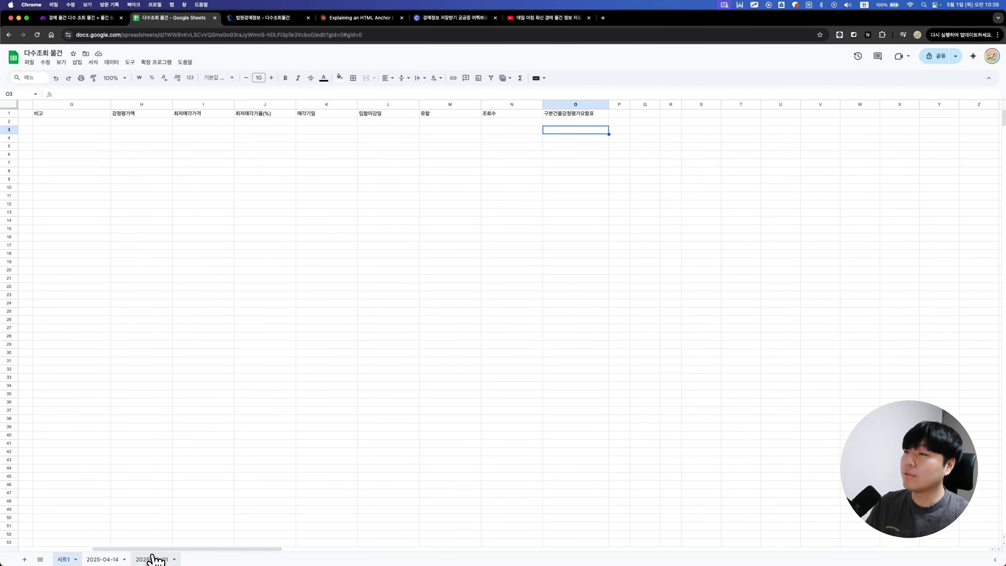
pyautogui.click(151, 558)
pyautogui.hscroll(8, 595, 206)
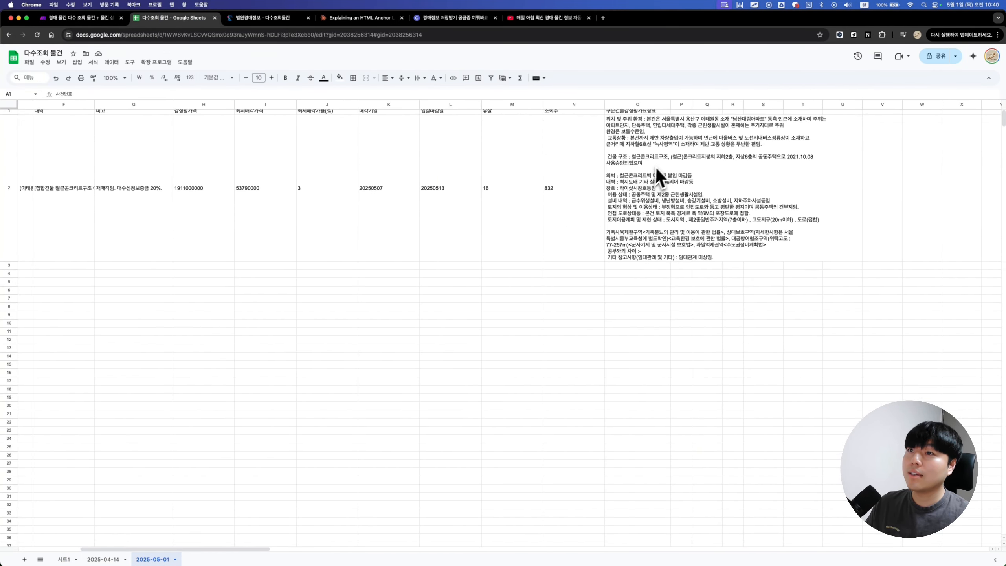
pyautogui.click(659, 171)
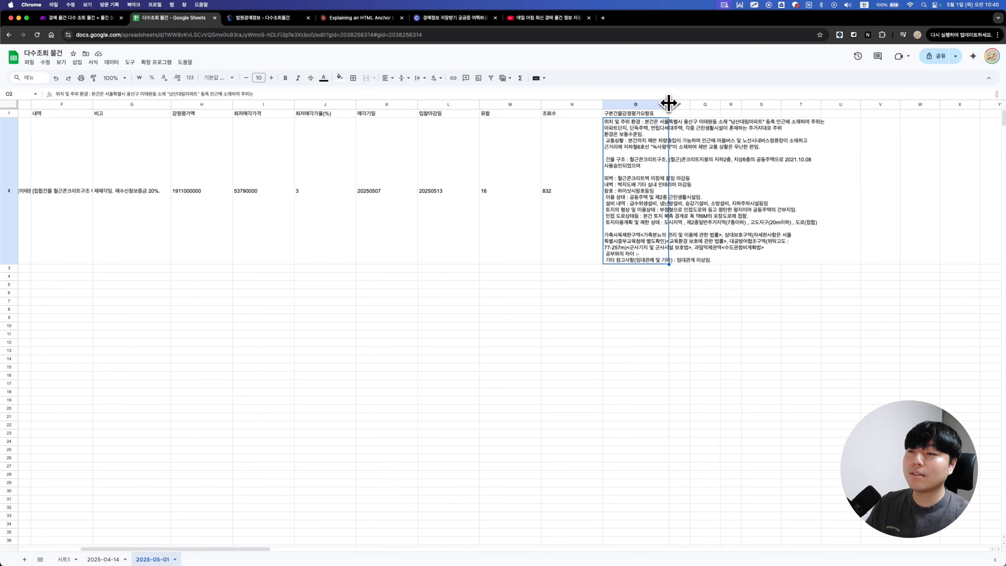
pyautogui.doubleClick(669, 103)
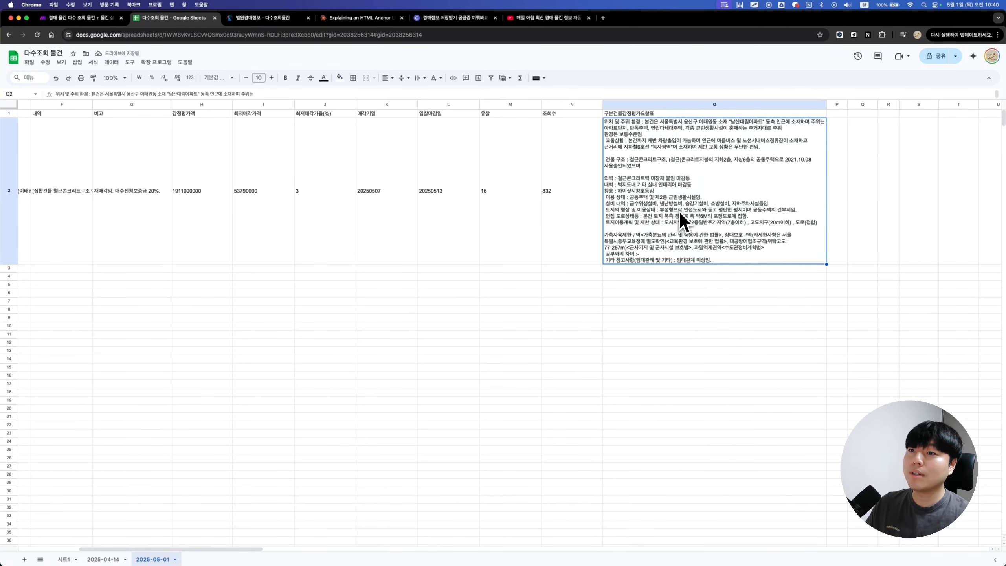
pyautogui.click(79, 18)
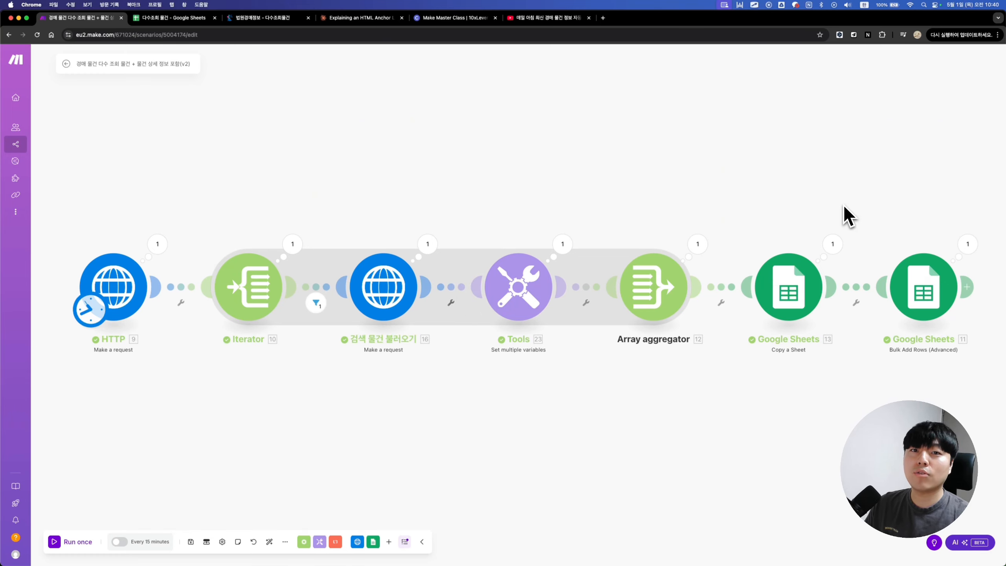
pyautogui.click(450, 22)
pyautogui.scroll(-2, 504, 209)
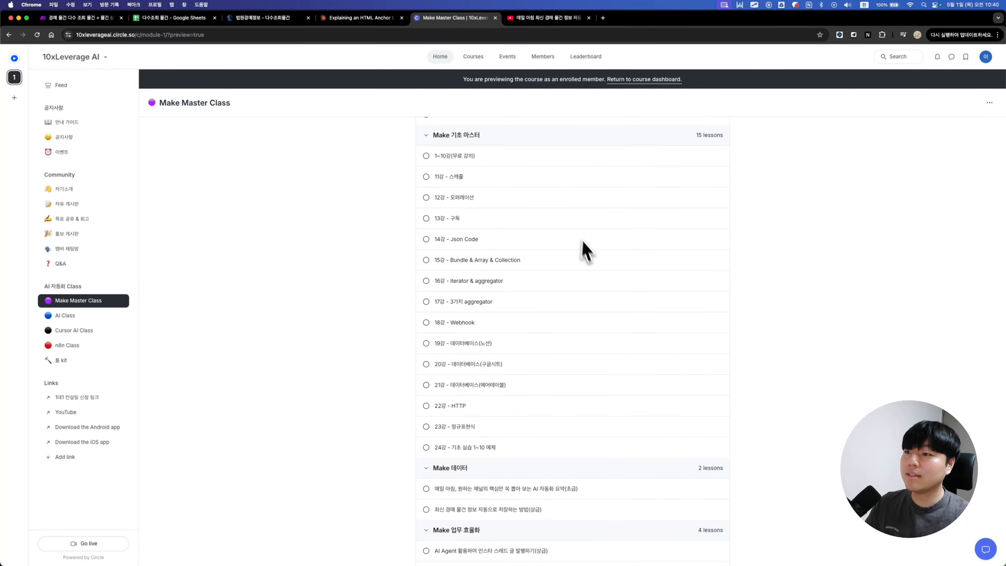
pyautogui.scroll(-3, 587, 250)
pyautogui.scroll(-4, 593, 289)
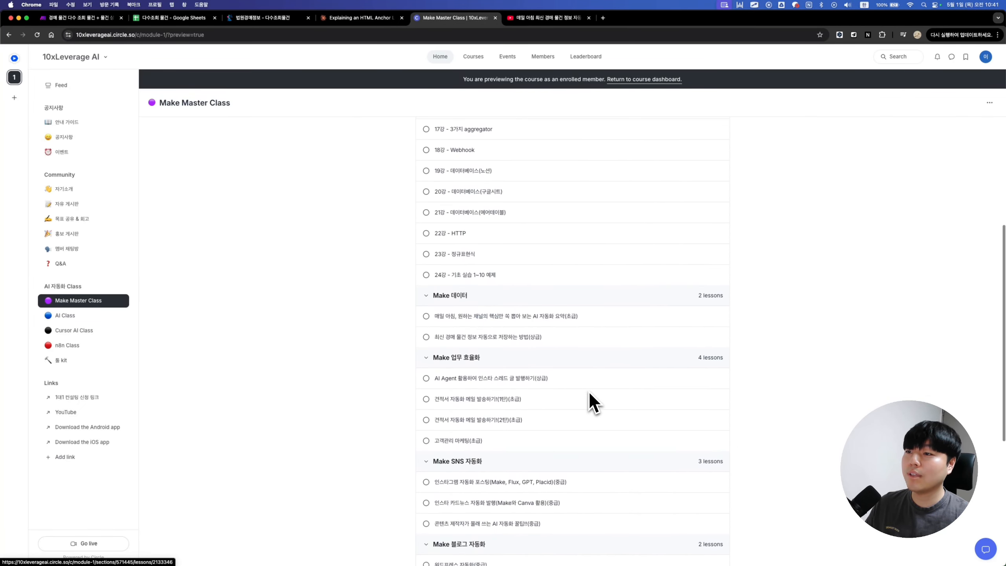
pyautogui.scroll(-4, 586, 376)
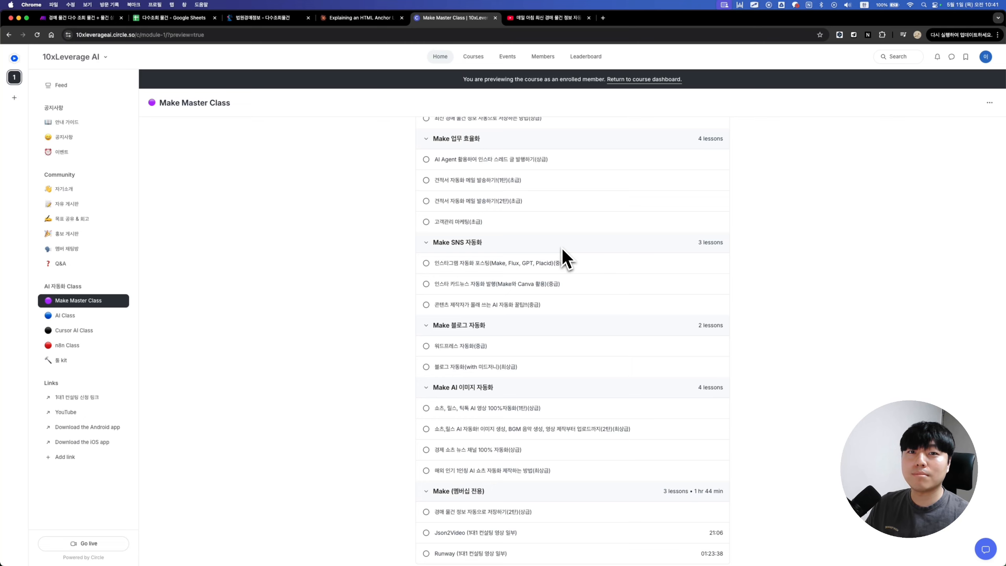
pyautogui.press('super+1')
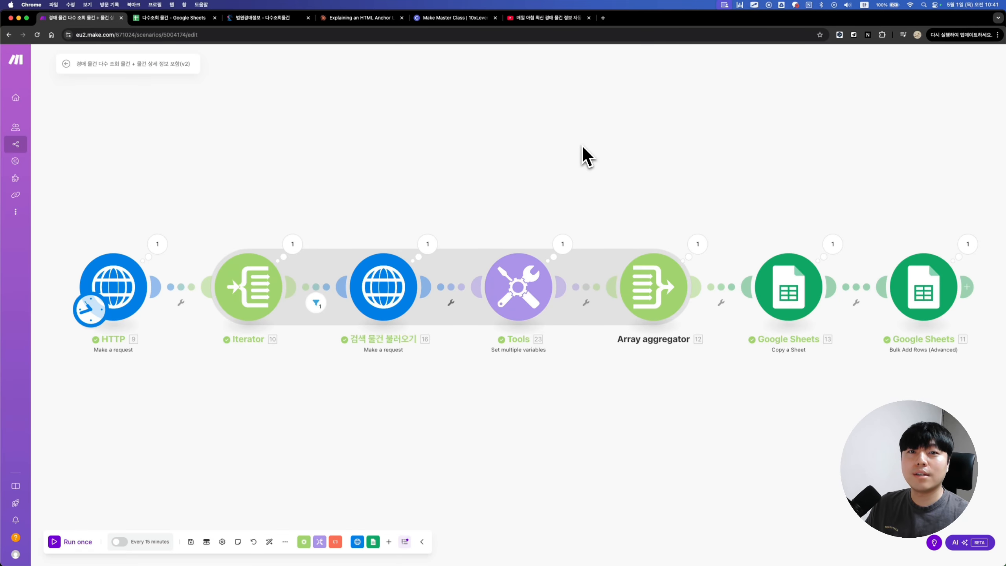